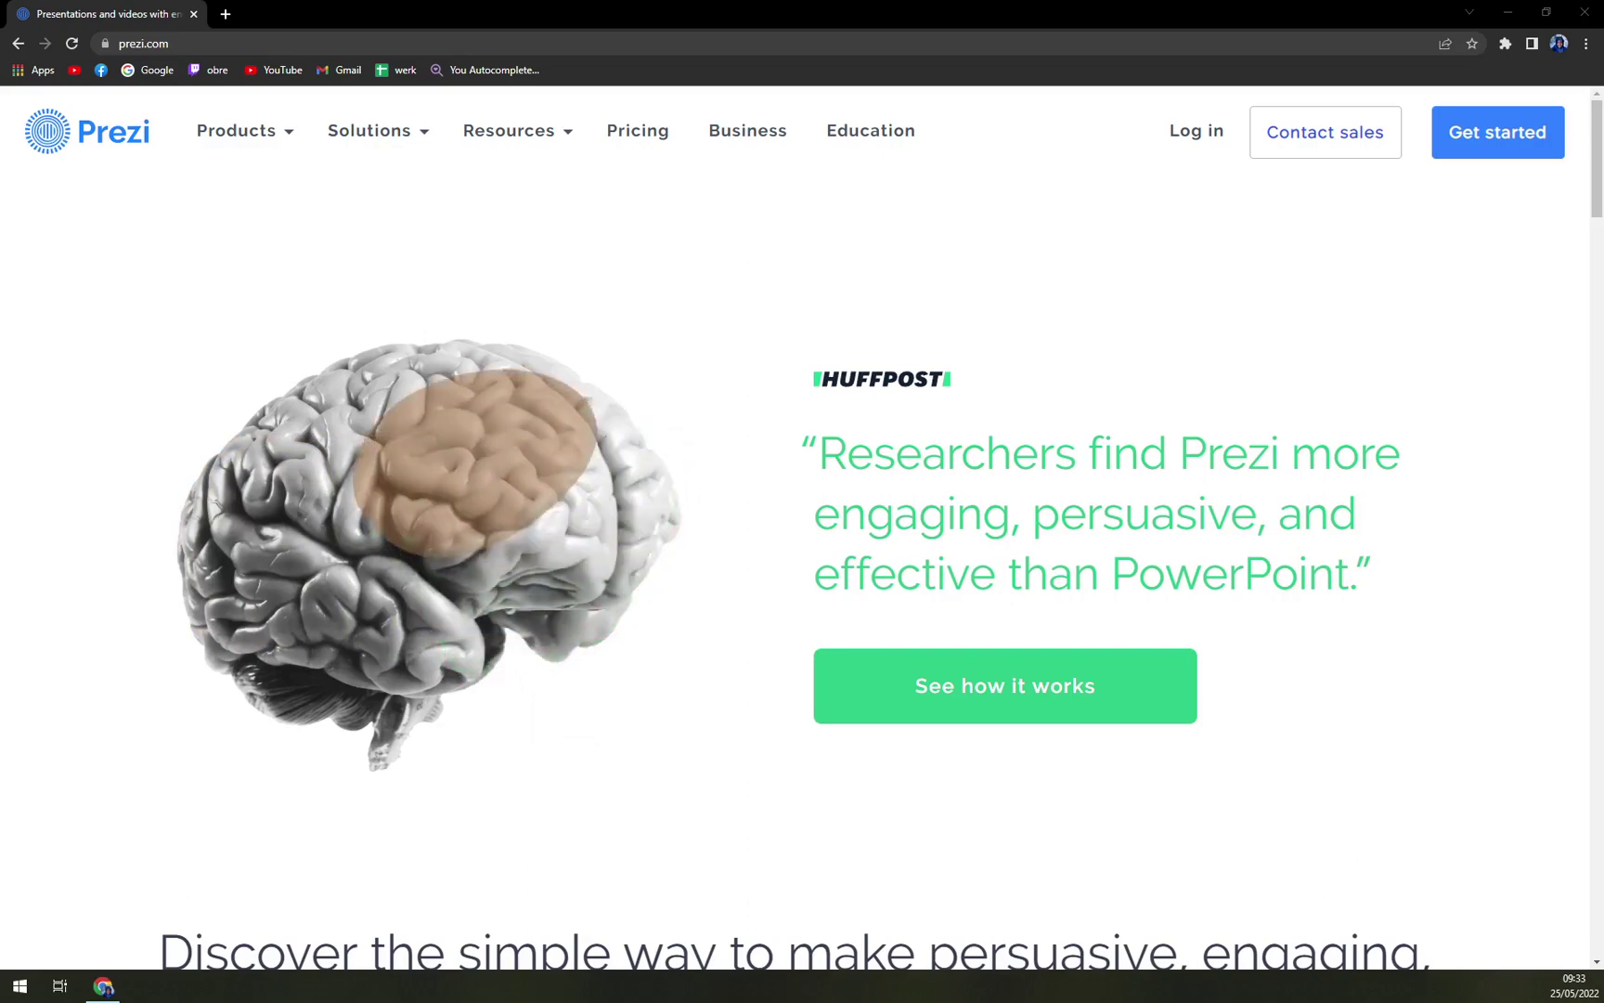
- Open Prezi's pricing page and scroll through it
{"action": "scroll", "coordinate": [659, 613], "scroll_direction": "down", "scroll_amount": 3}
{"action": "scroll", "coordinate": [665, 603], "scroll_direction": "up", "scroll_amount": 2}
{"action": "scroll", "coordinate": [665, 603], "scroll_direction": "down", "scroll_amount": 5}
{"action": "scroll", "coordinate": [658, 612], "scroll_direction": "up", "scroll_amount": 6}
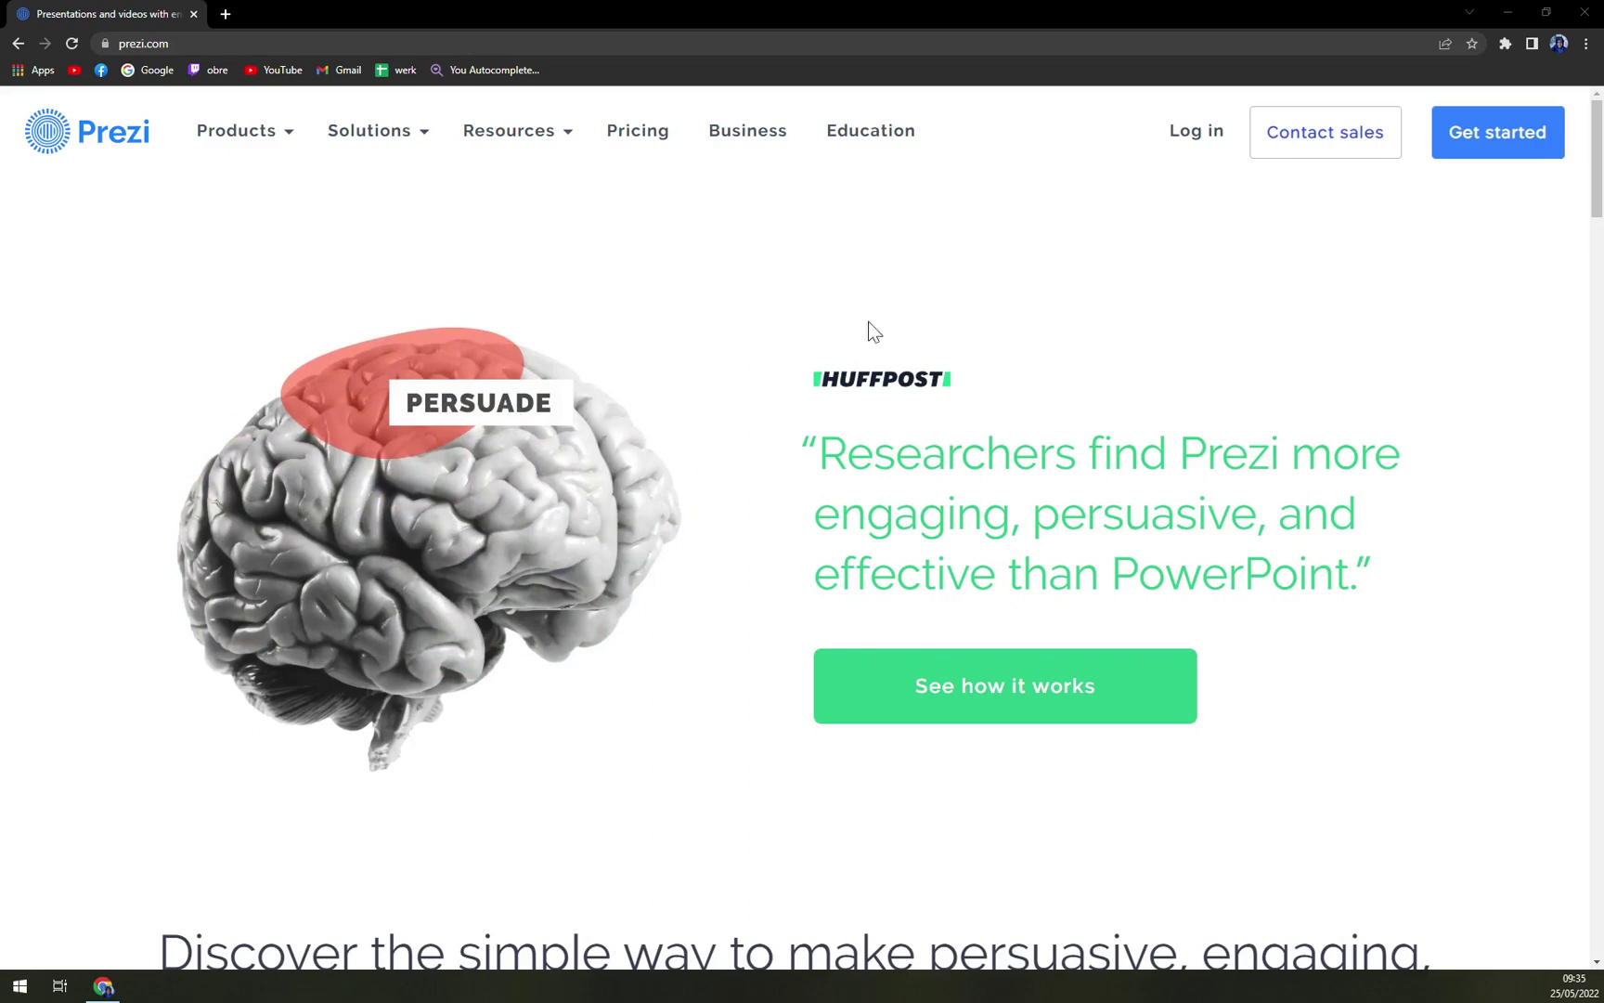
{"action": "scroll", "coordinate": [981, 414], "scroll_direction": "down", "scroll_amount": 8}
{"action": "scroll", "coordinate": [932, 437], "scroll_direction": "up", "scroll_amount": 8}
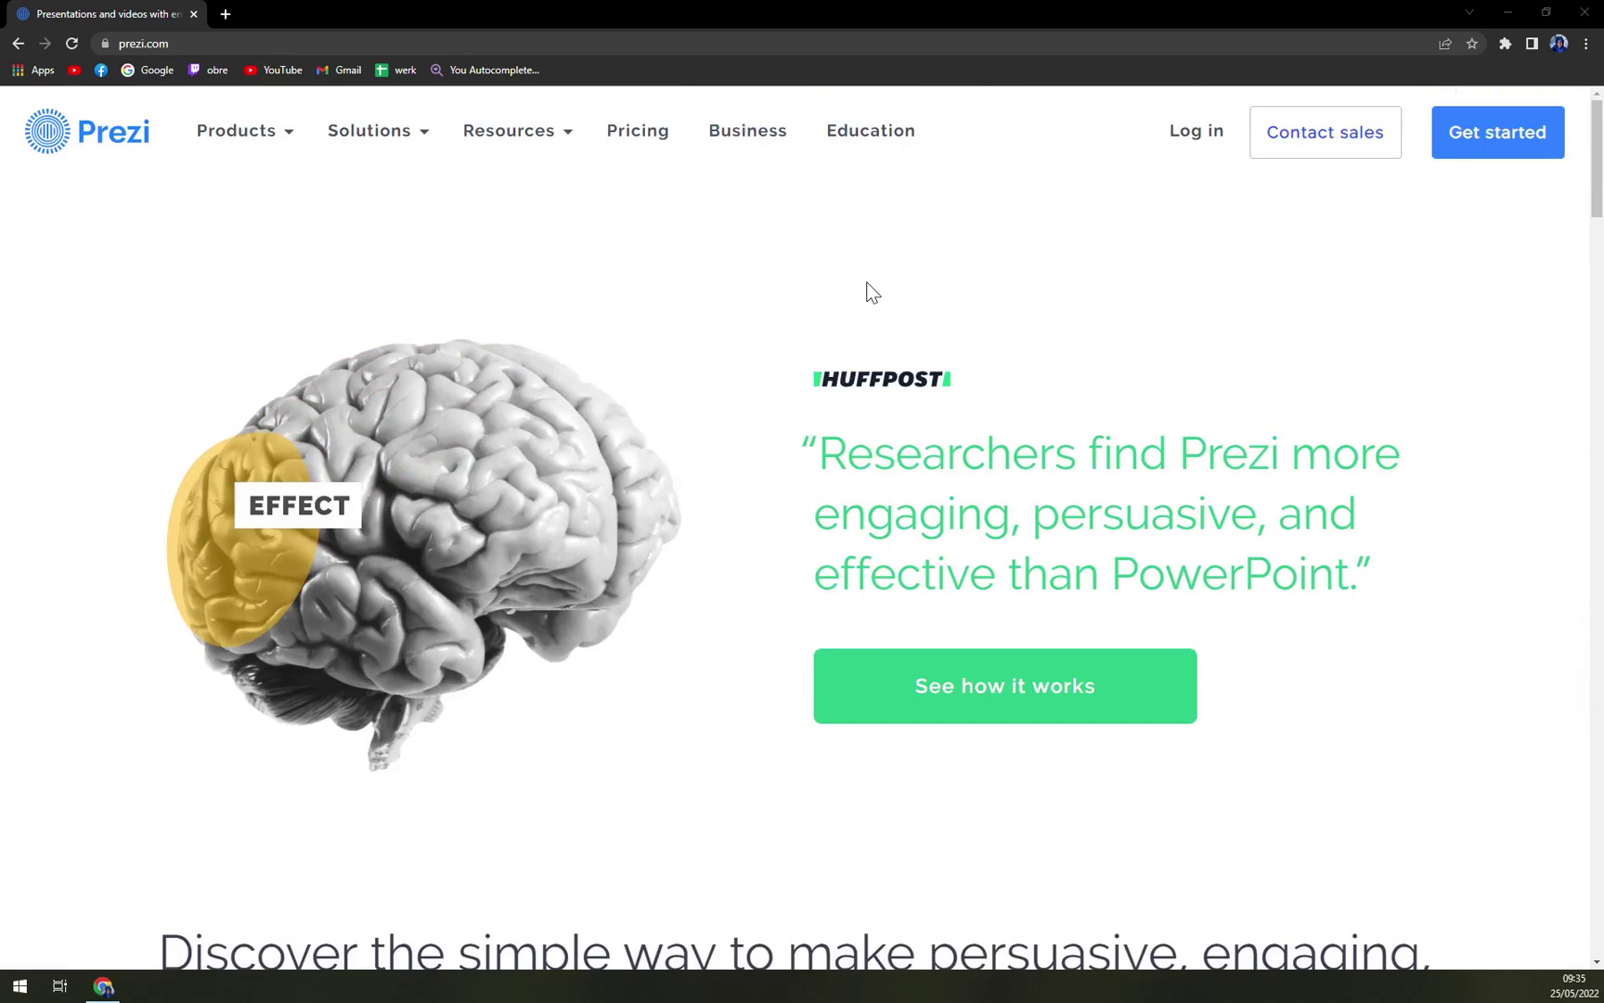
{"action": "left_click", "coordinate": [622, 137]}
{"action": "scroll", "coordinate": [835, 353], "scroll_direction": "down", "scroll_amount": 2}
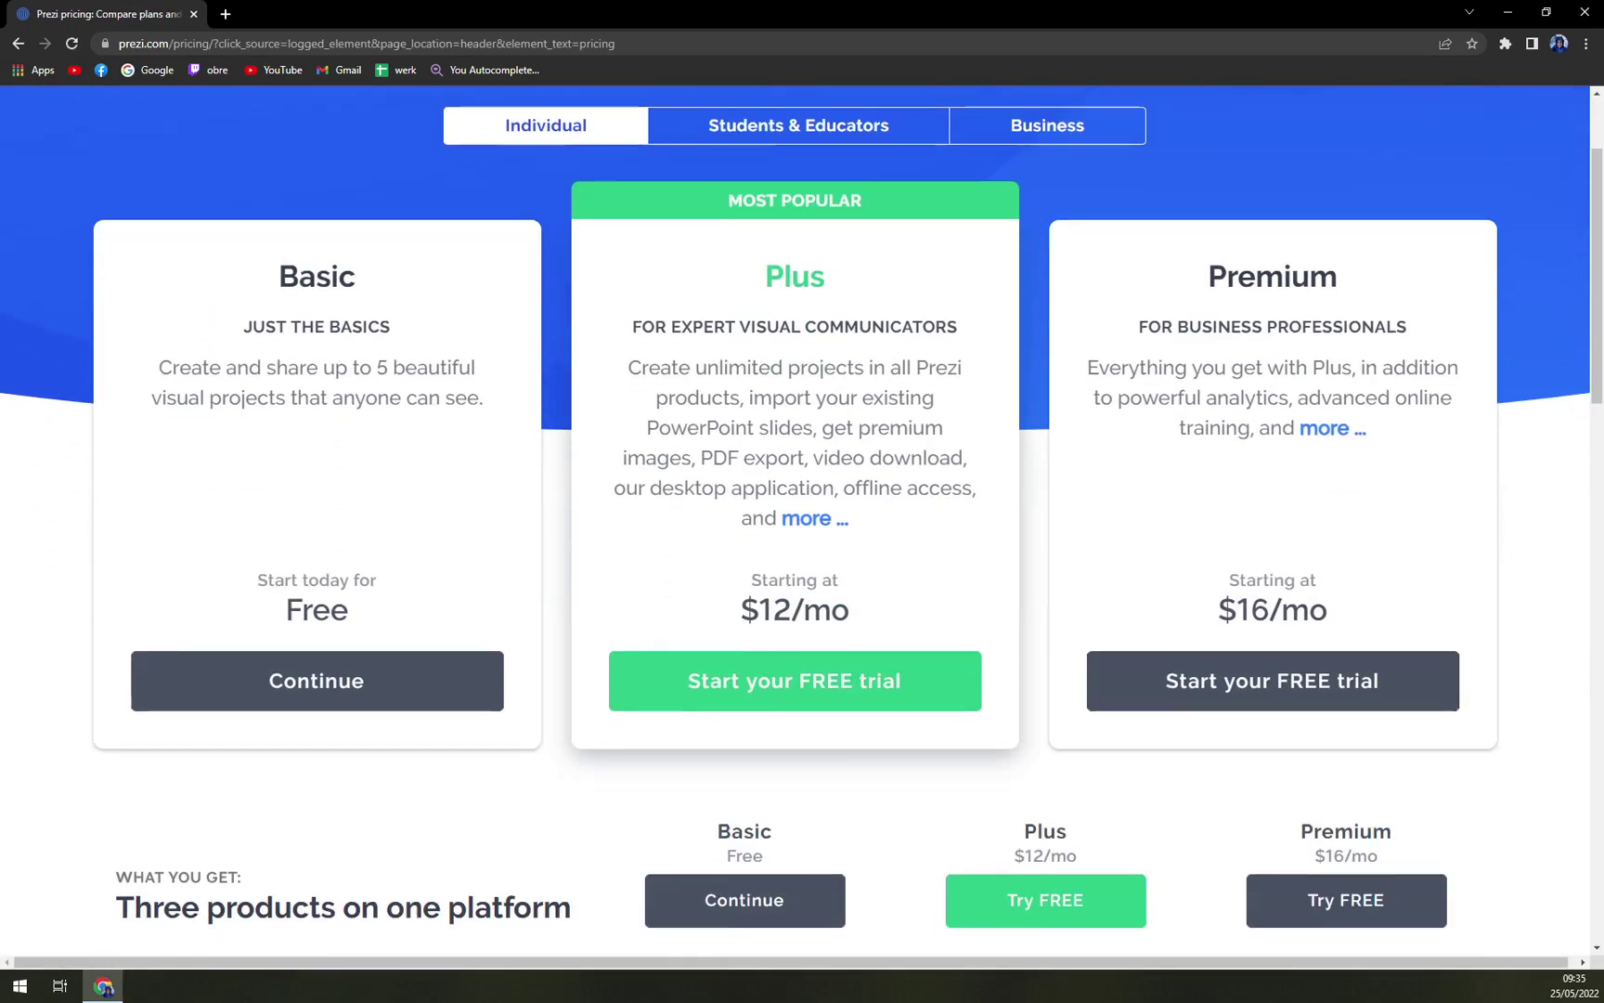
{"action": "scroll", "coordinate": [860, 359], "scroll_direction": "up", "scroll_amount": 2}
{"action": "scroll", "coordinate": [975, 364], "scroll_direction": "down", "scroll_amount": 8}
{"action": "scroll", "coordinate": [1096, 369], "scroll_direction": "up", "scroll_amount": 5}
{"action": "scroll", "coordinate": [1097, 369], "scroll_direction": "up", "scroll_amount": 3}
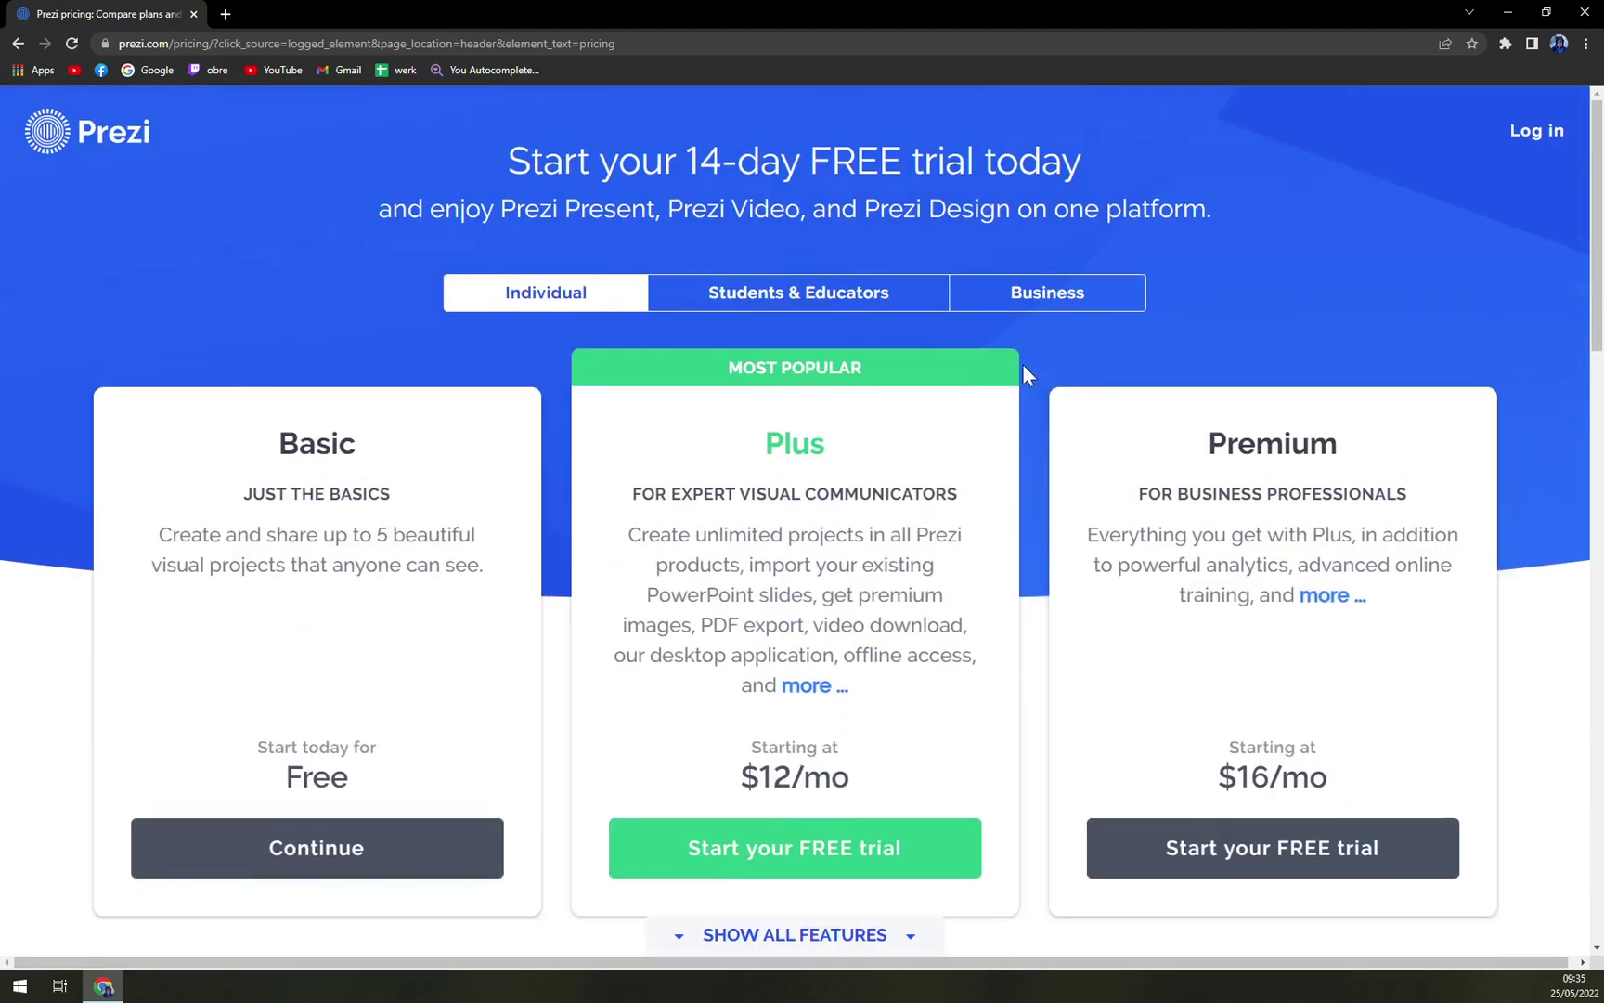
- View the Students & Educators and Business plans, then return to the Individual plans
{"action": "left_click", "coordinate": [744, 304]}
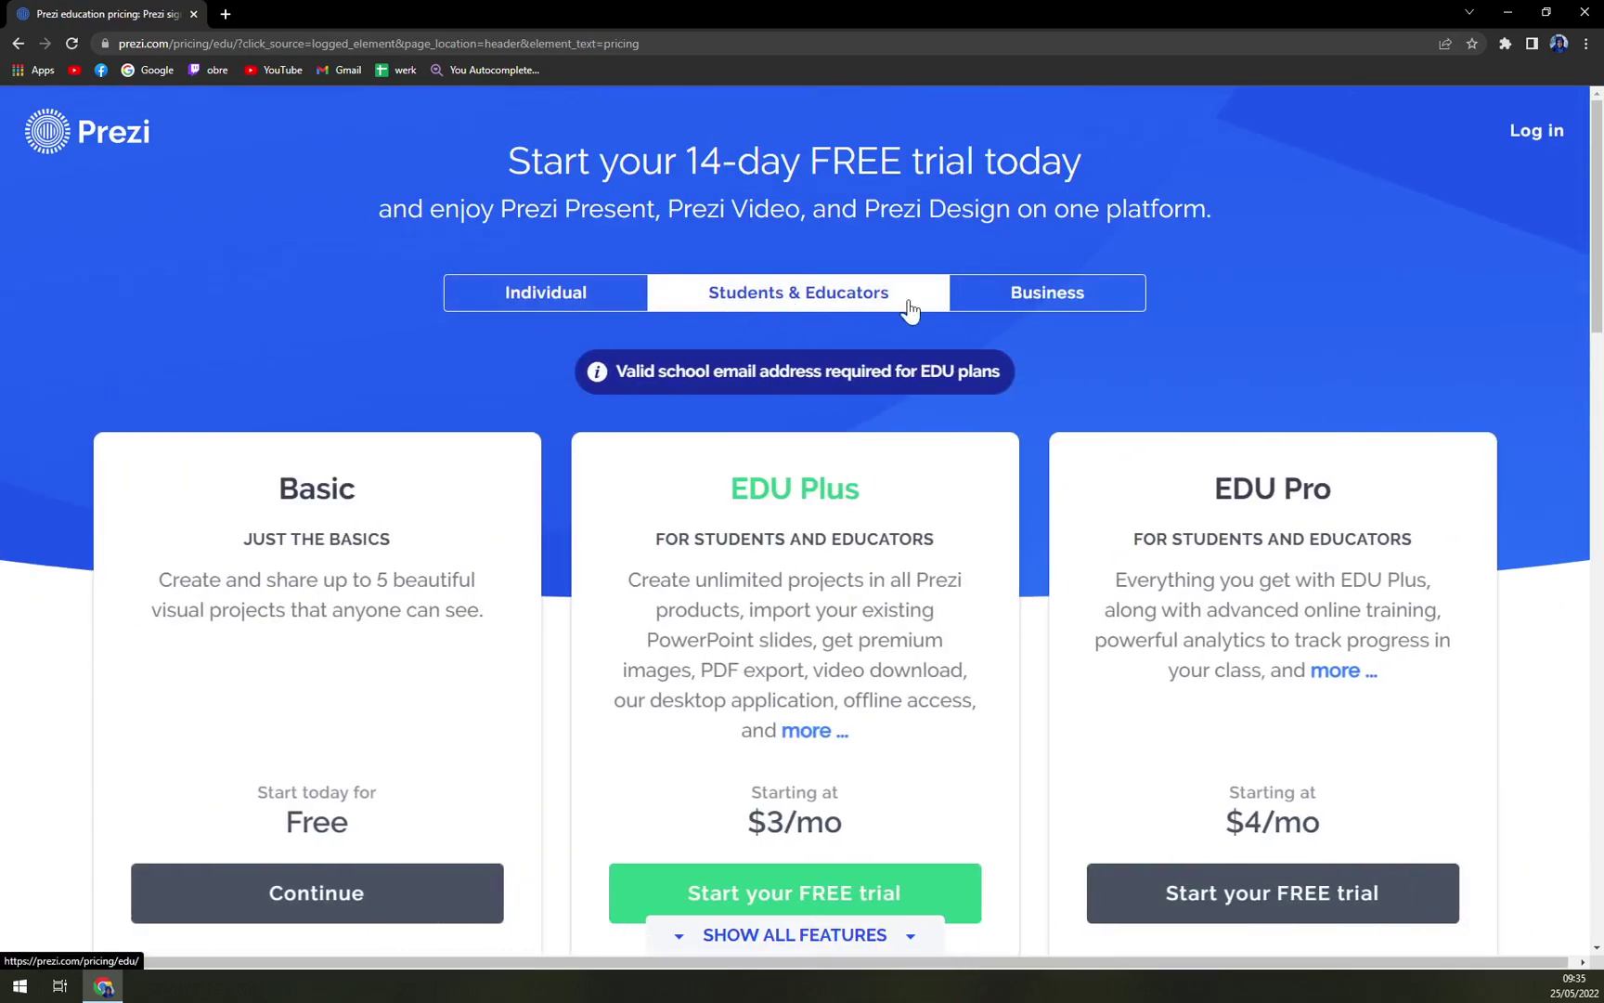
{"action": "left_click", "coordinate": [994, 304]}
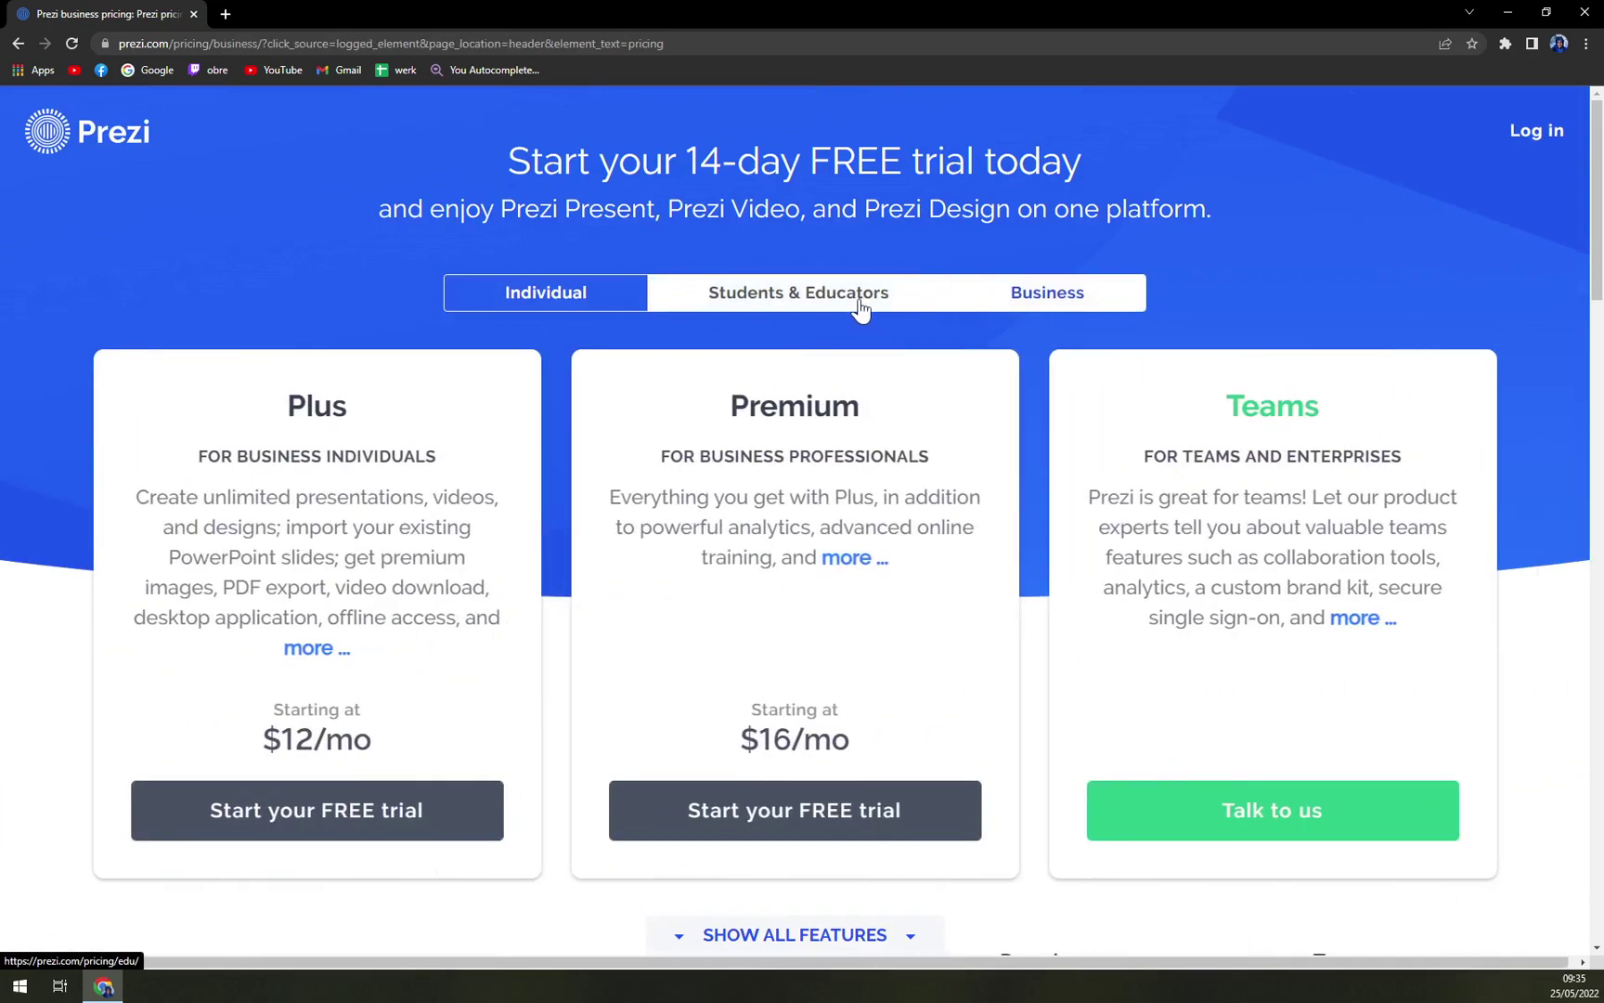
{"action": "left_click", "coordinate": [539, 309]}
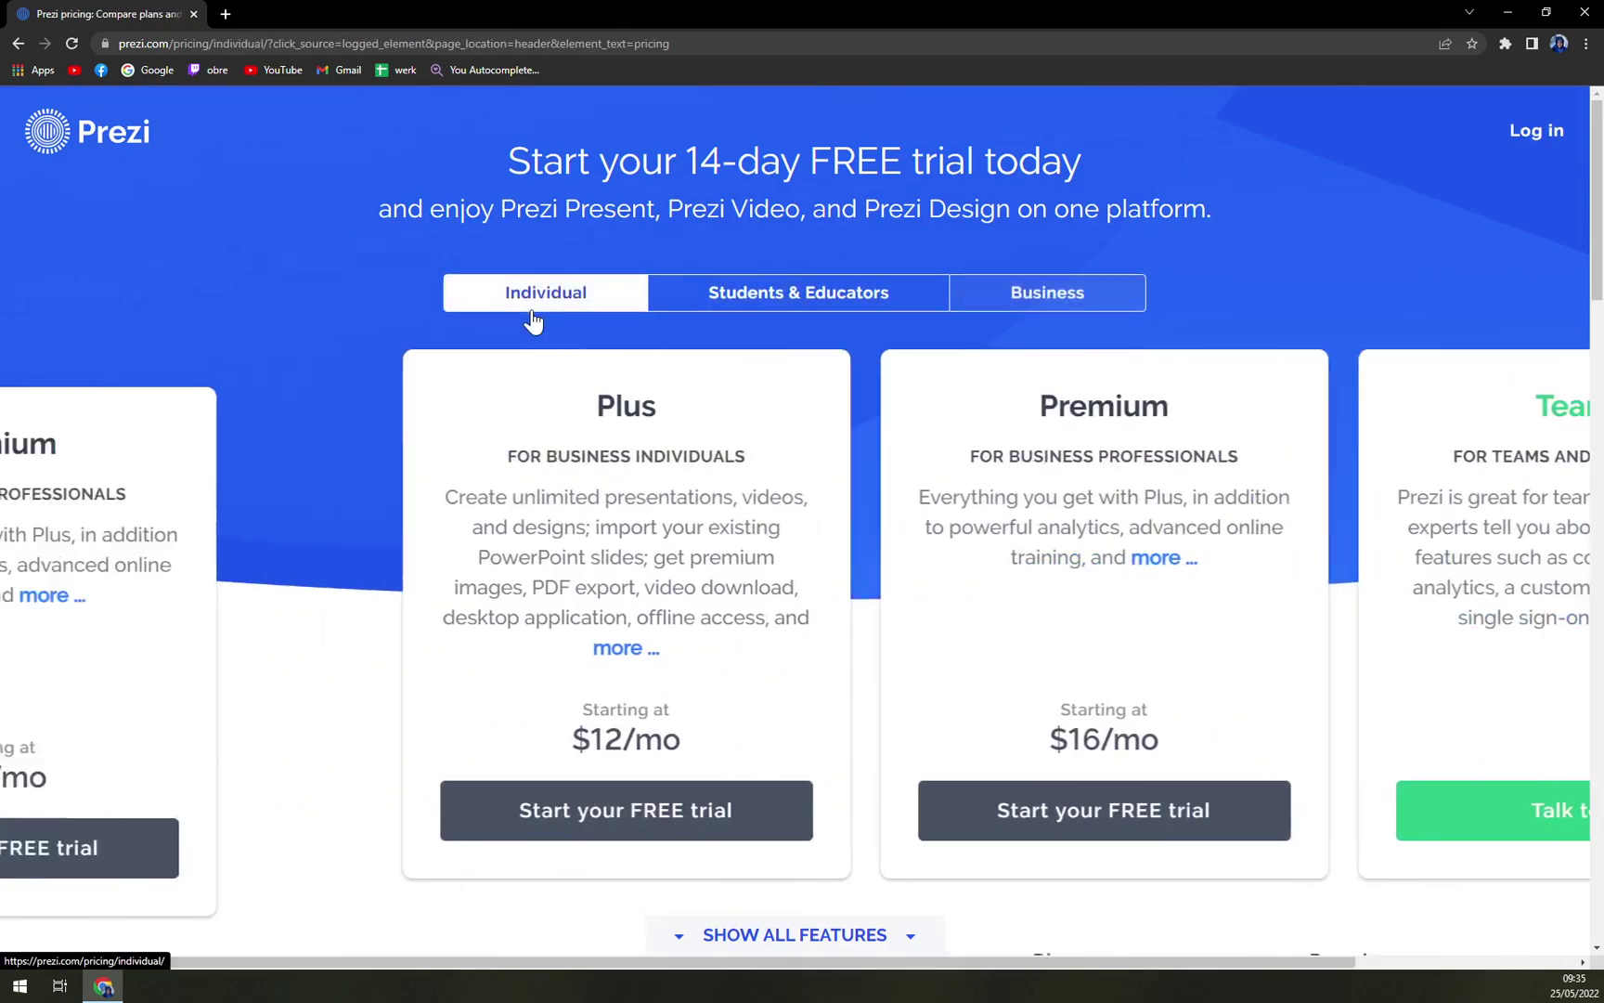
{"action": "scroll", "coordinate": [455, 337], "scroll_direction": "down", "scroll_amount": 2}
{"action": "scroll", "coordinate": [421, 348], "scroll_direction": "up", "scroll_amount": 2}
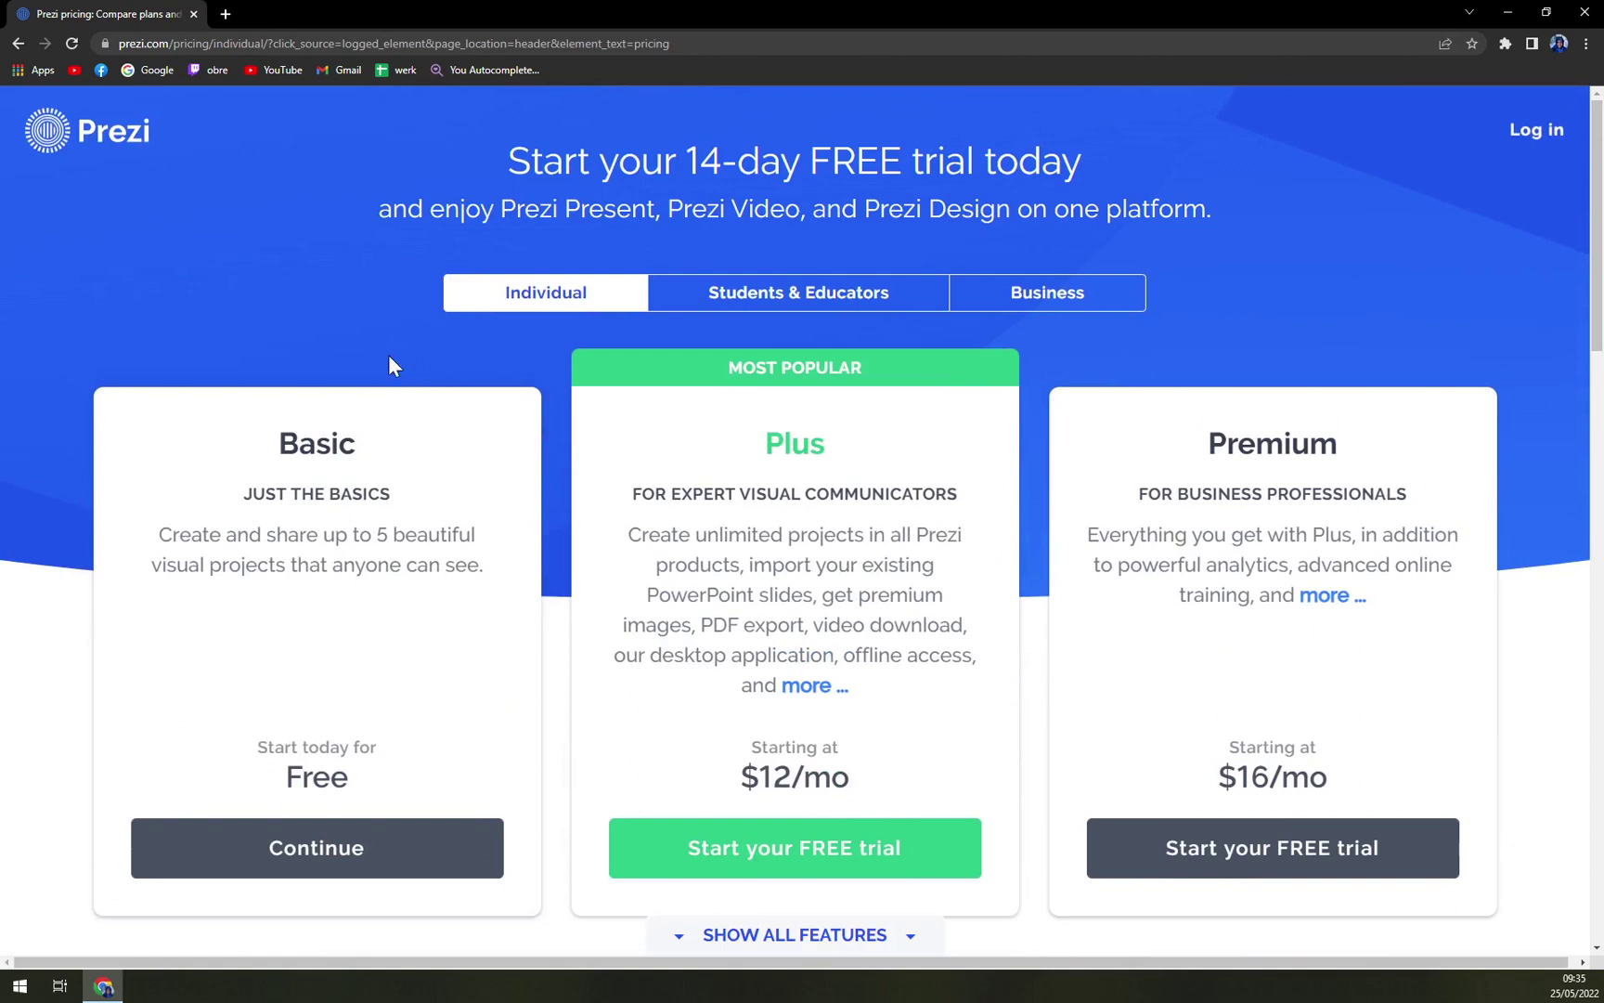
{"action": "scroll", "coordinate": [307, 483], "scroll_direction": "down", "scroll_amount": 1}
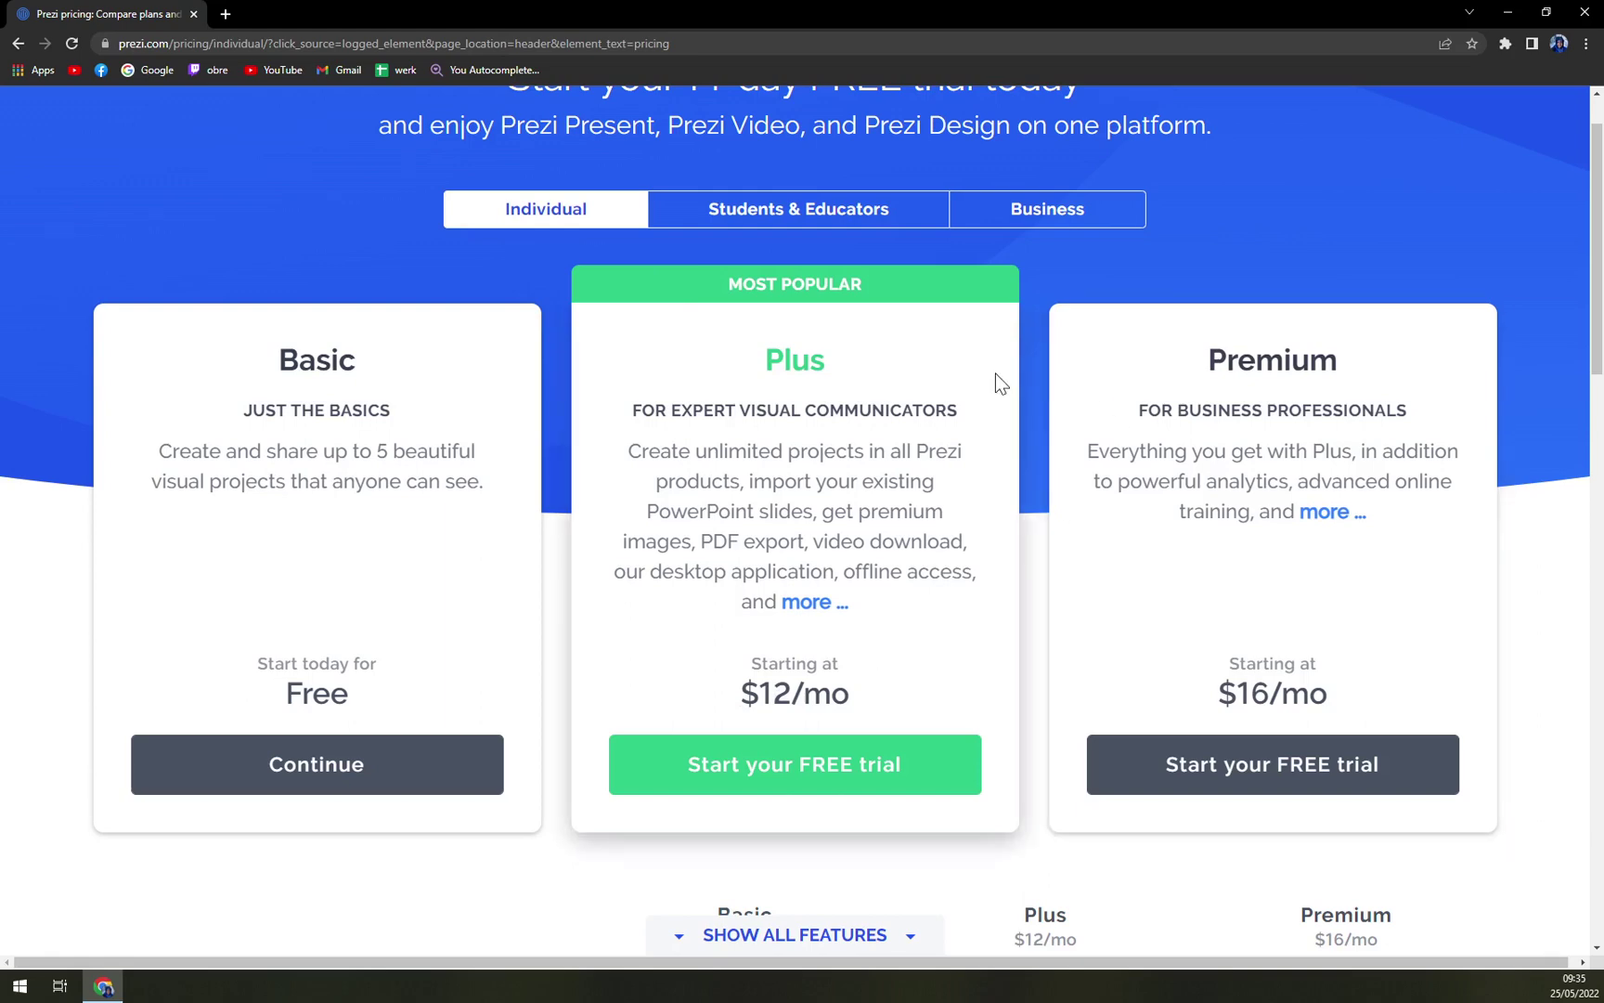
- Scroll the feature comparison table and view the Students & Educators plans
{"action": "scroll", "coordinate": [1198, 680], "scroll_direction": "down", "scroll_amount": 3}
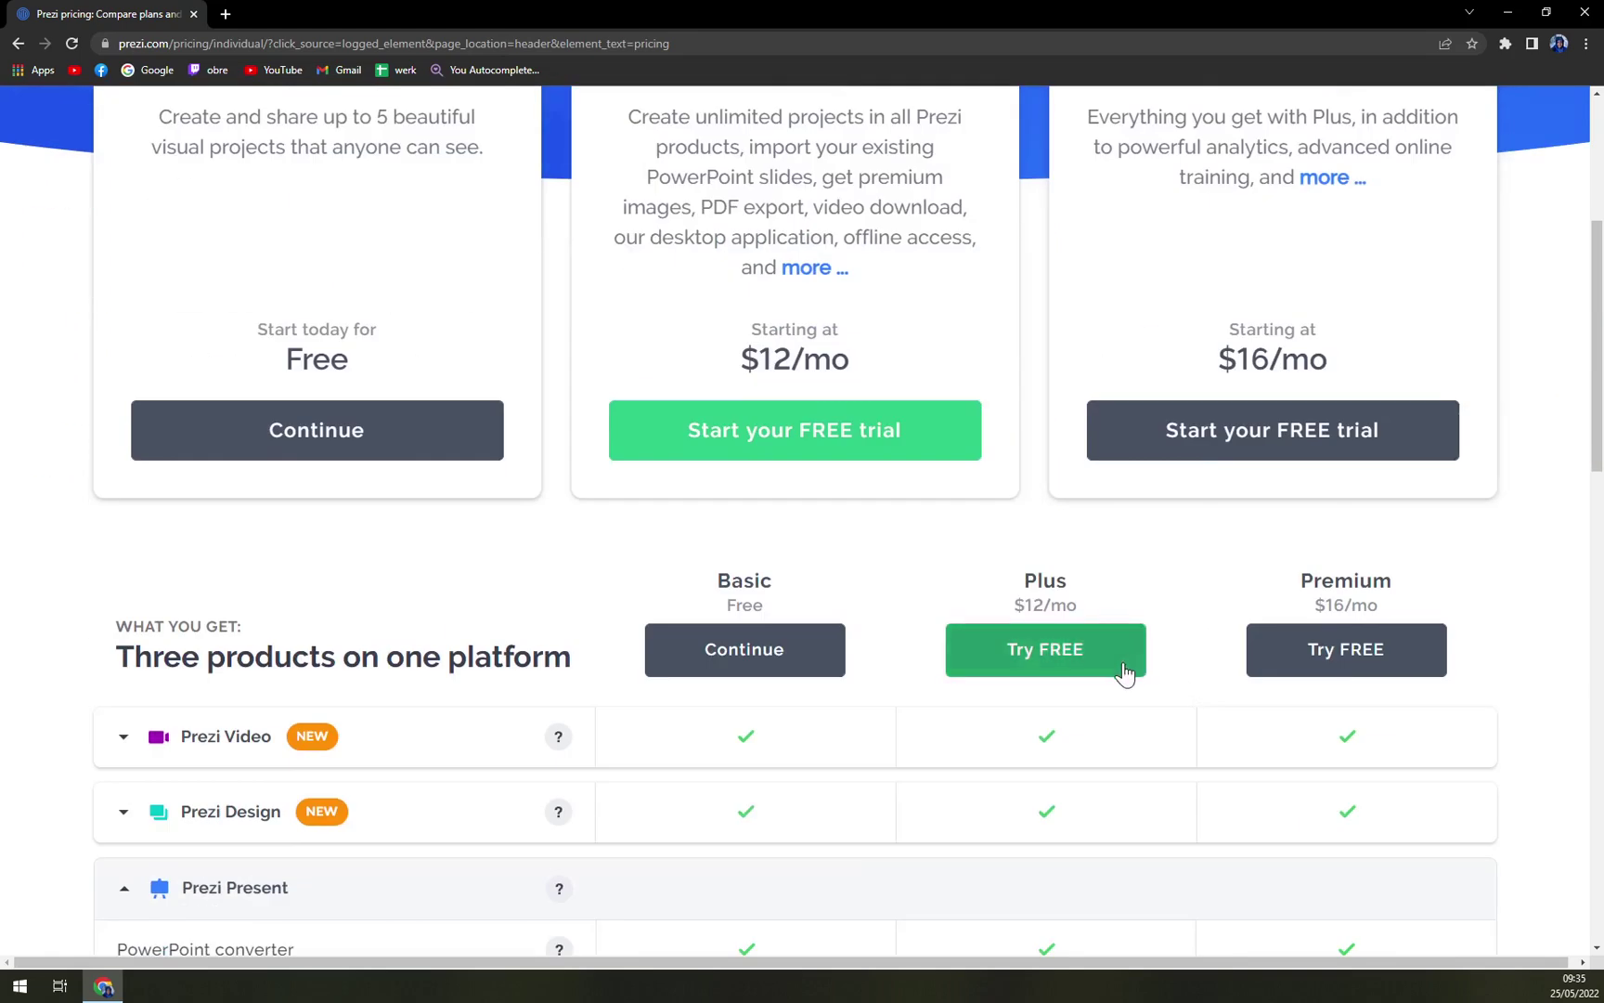
{"action": "scroll", "coordinate": [1099, 630], "scroll_direction": "down", "scroll_amount": 3}
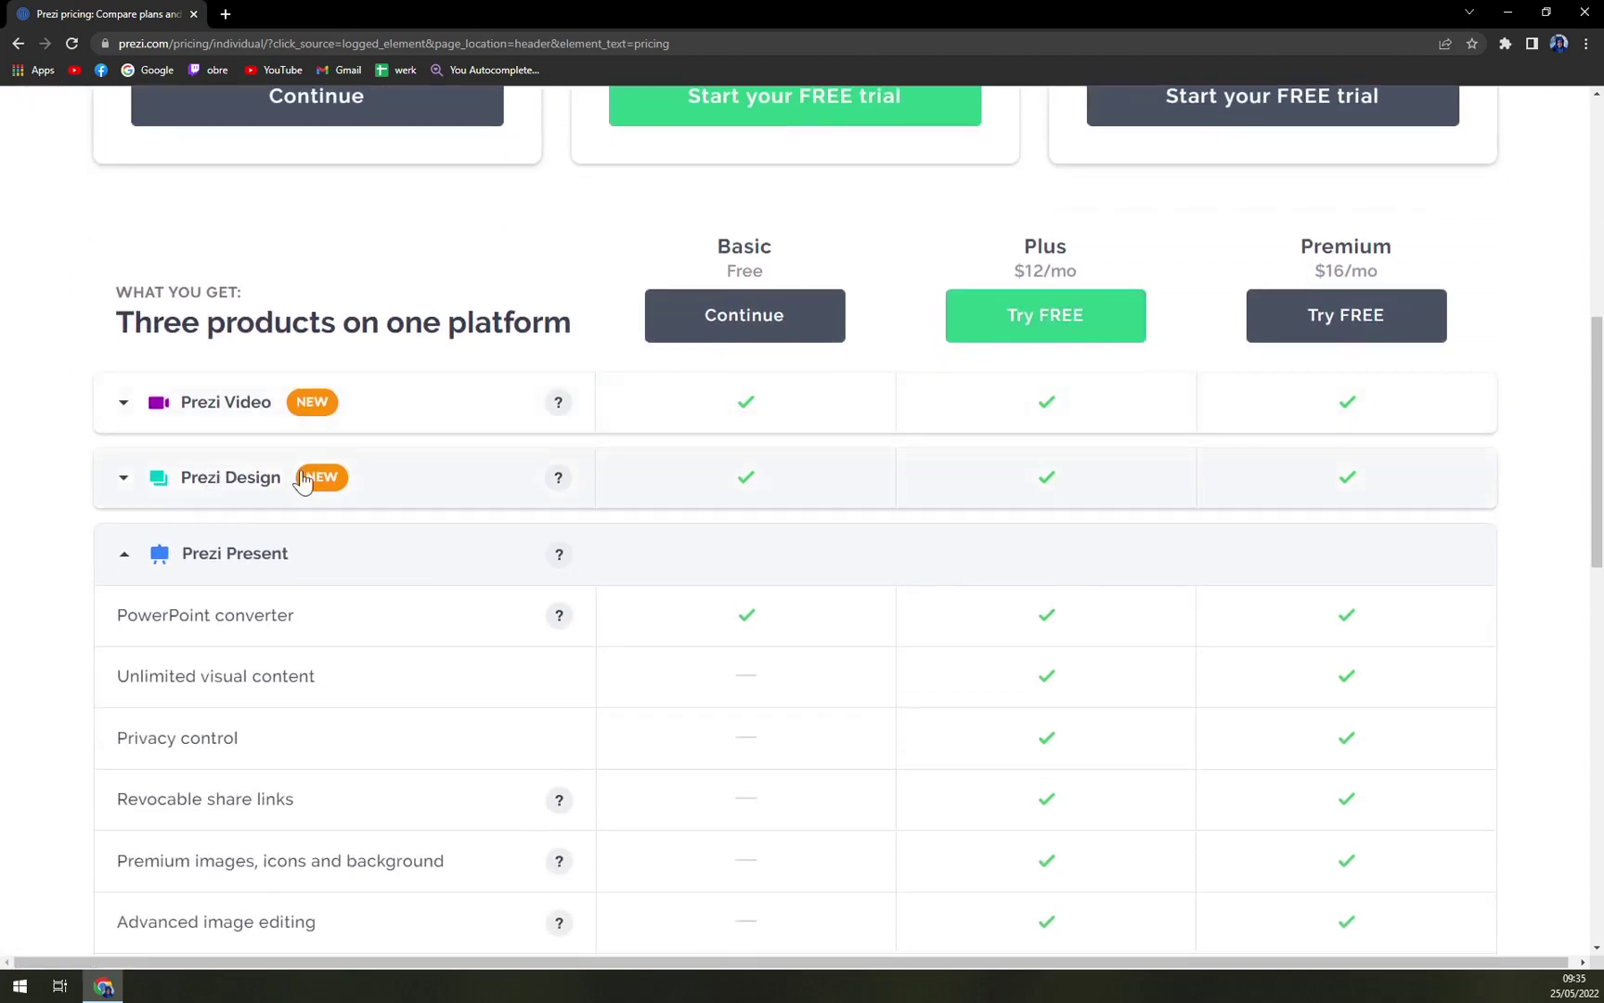
{"action": "scroll", "coordinate": [906, 591], "scroll_direction": "down", "scroll_amount": 3}
{"action": "scroll", "coordinate": [960, 638], "scroll_direction": "up", "scroll_amount": 2}
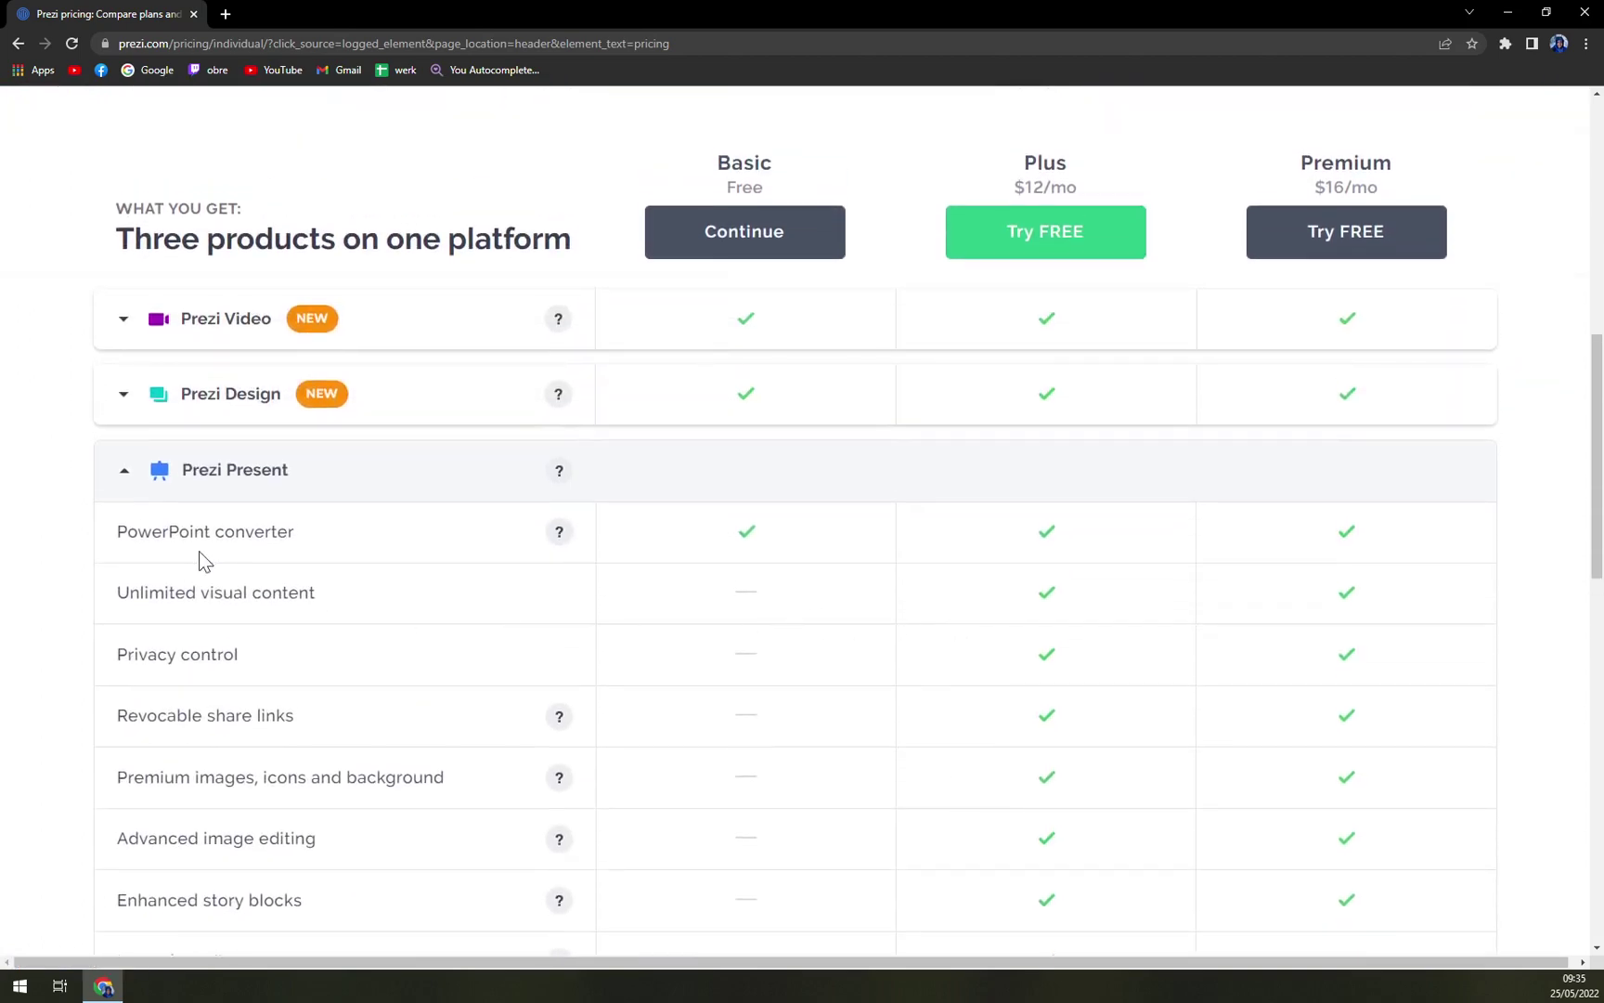
{"action": "scroll", "coordinate": [541, 551], "scroll_direction": "up", "scroll_amount": 10}
{"action": "left_click", "coordinate": [743, 313]}
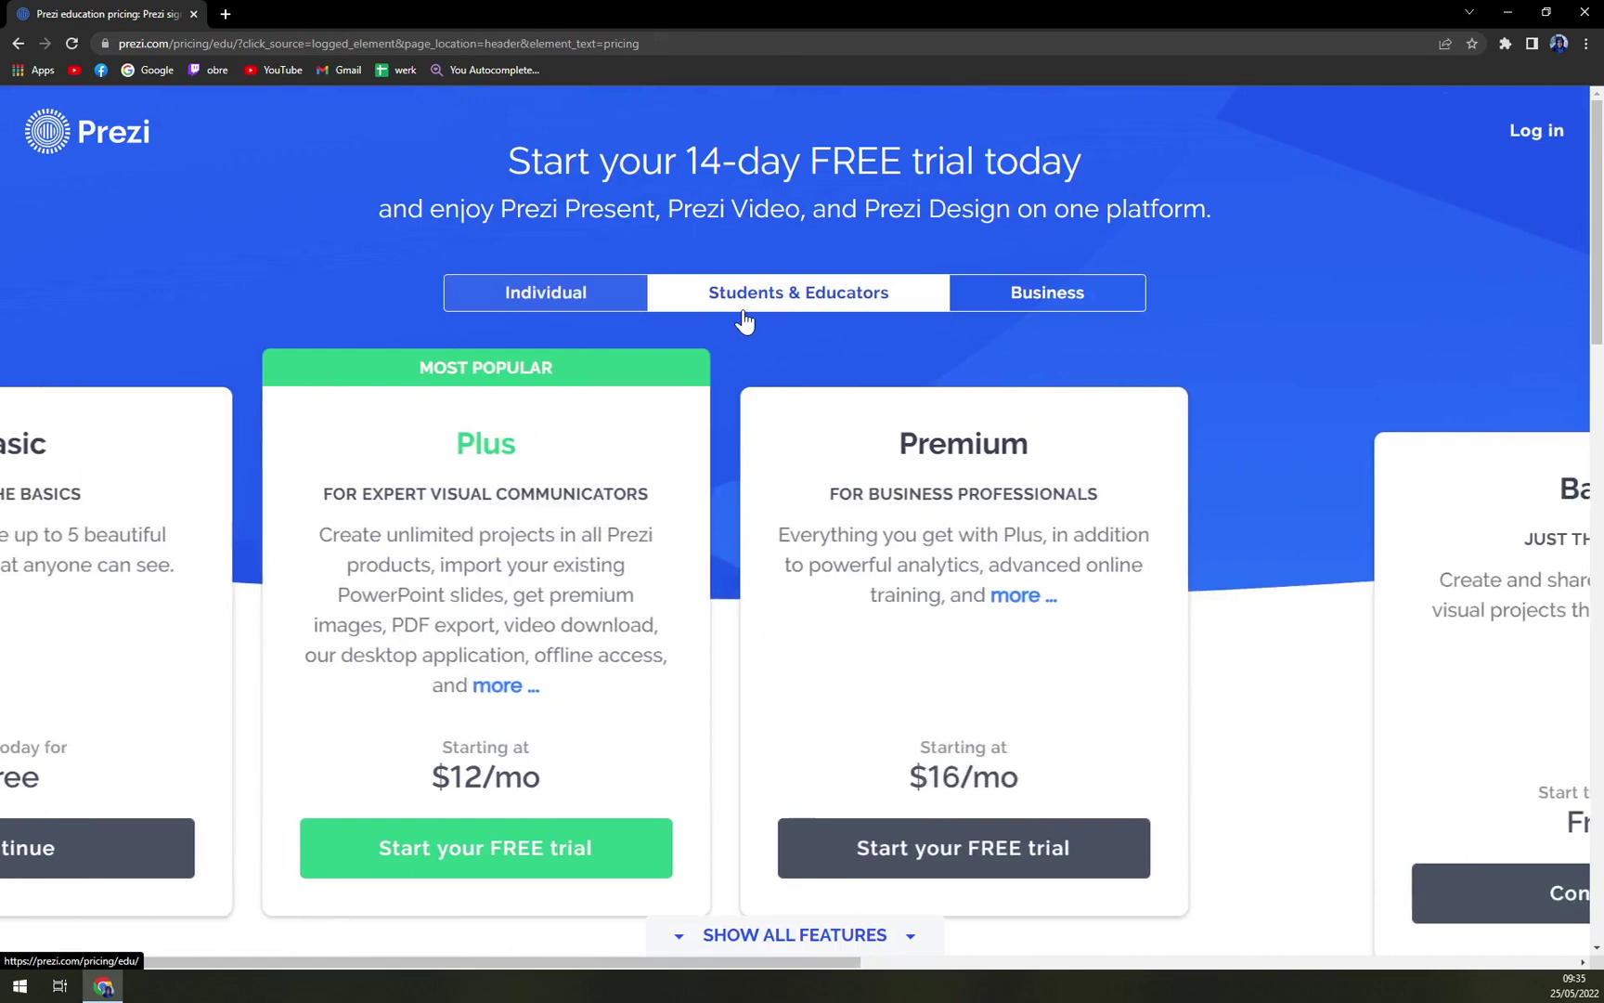
{"action": "scroll", "coordinate": [745, 318], "scroll_direction": "down", "scroll_amount": 1}
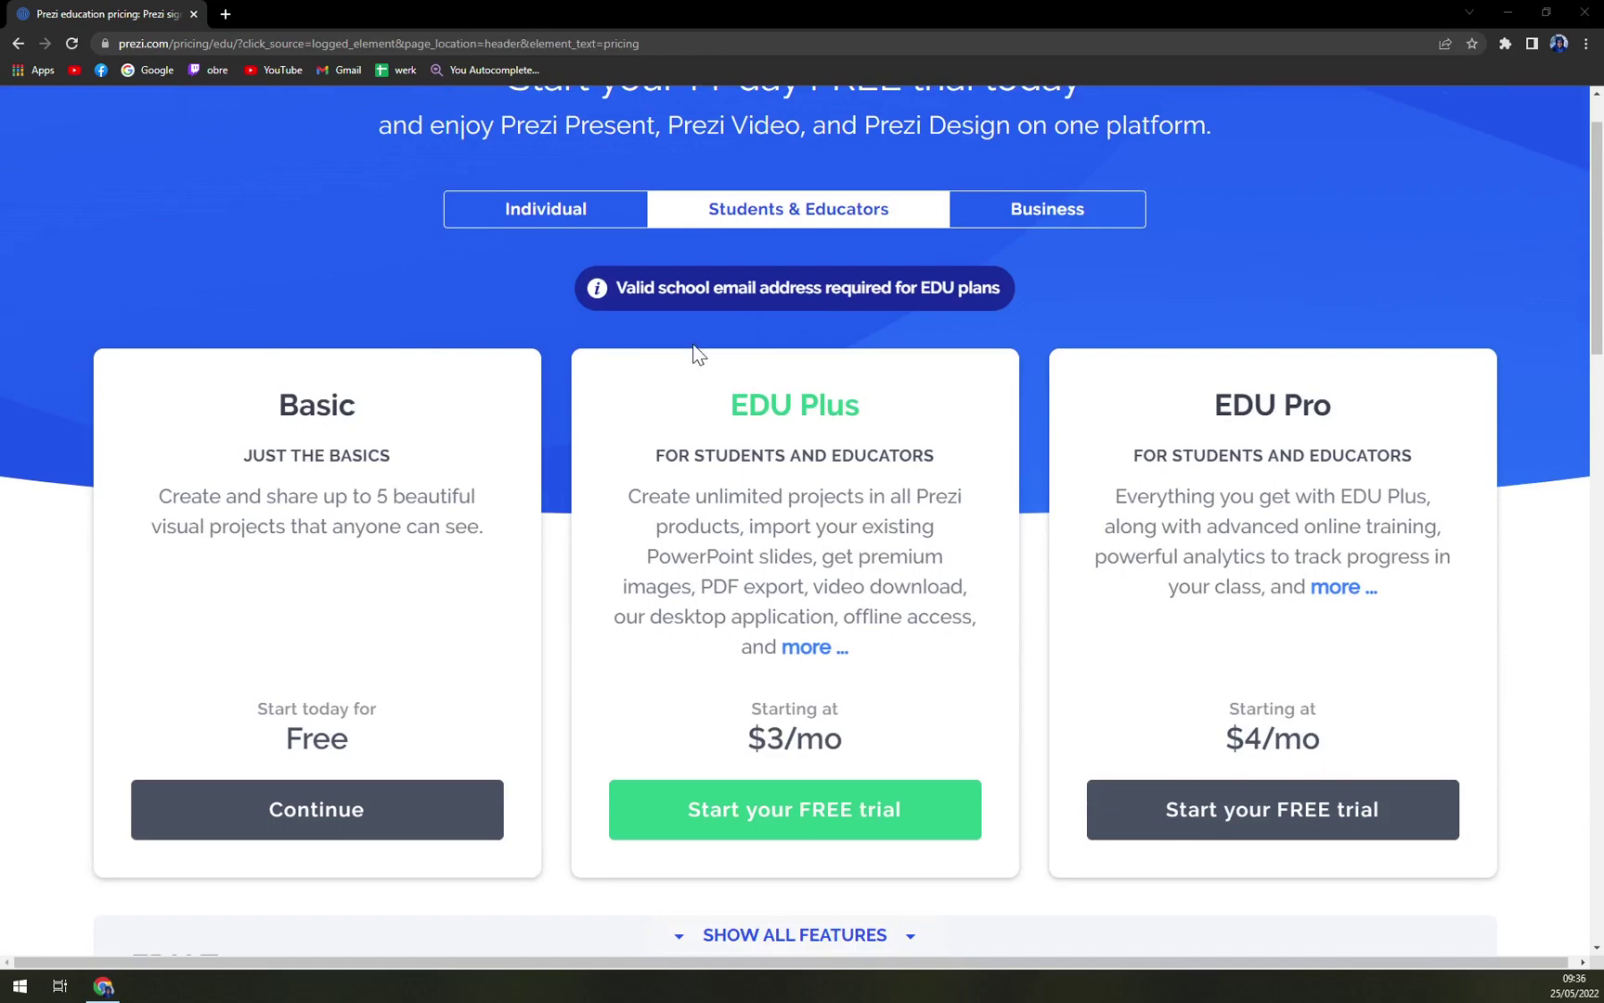
- Switch between Business and Individual plans, ending on Business (Plus, Premium, Teams)
{"action": "left_click", "coordinate": [1088, 215]}
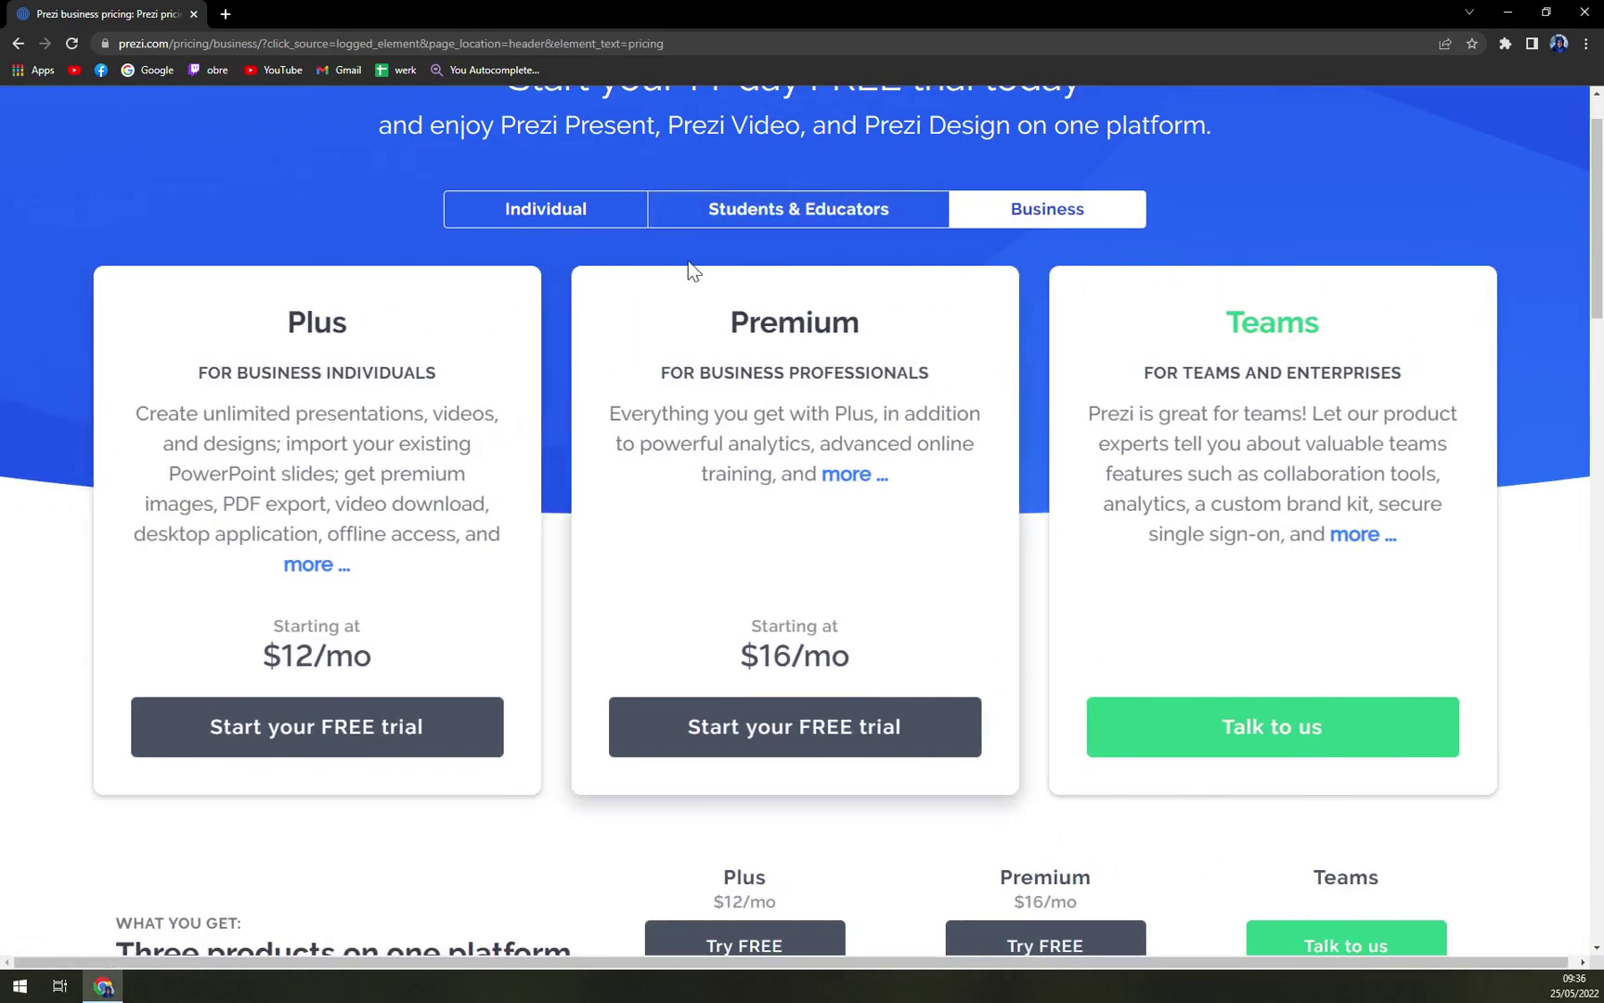
{"action": "left_click", "coordinate": [546, 209]}
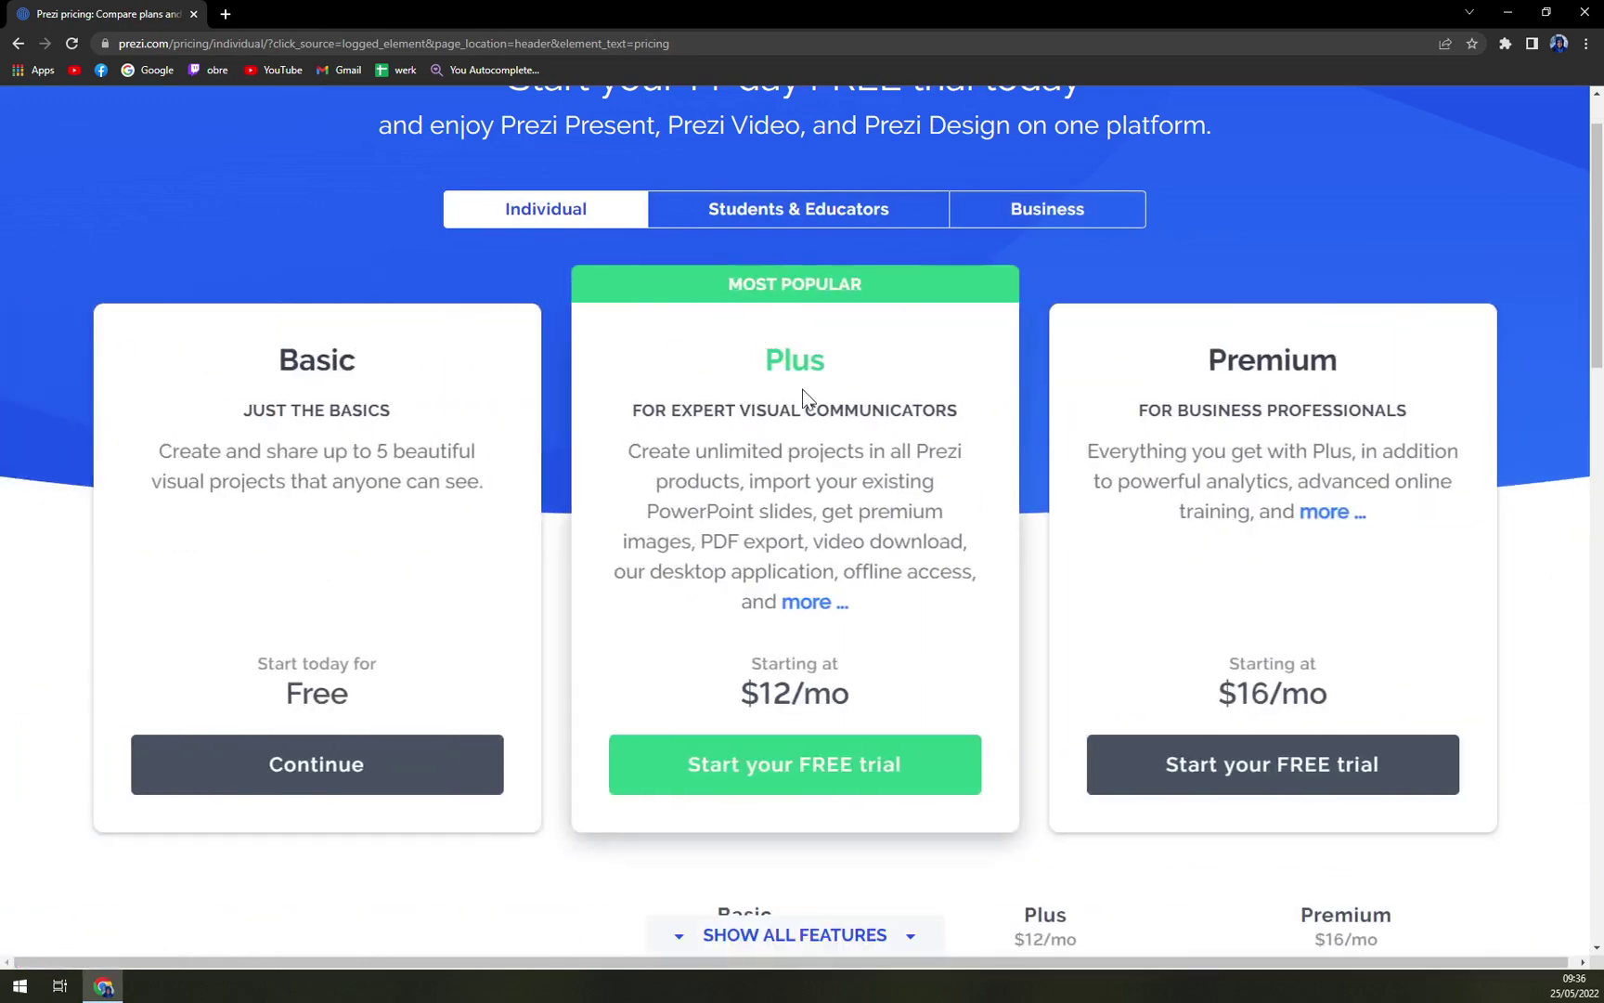
{"action": "left_click", "coordinate": [1009, 218]}
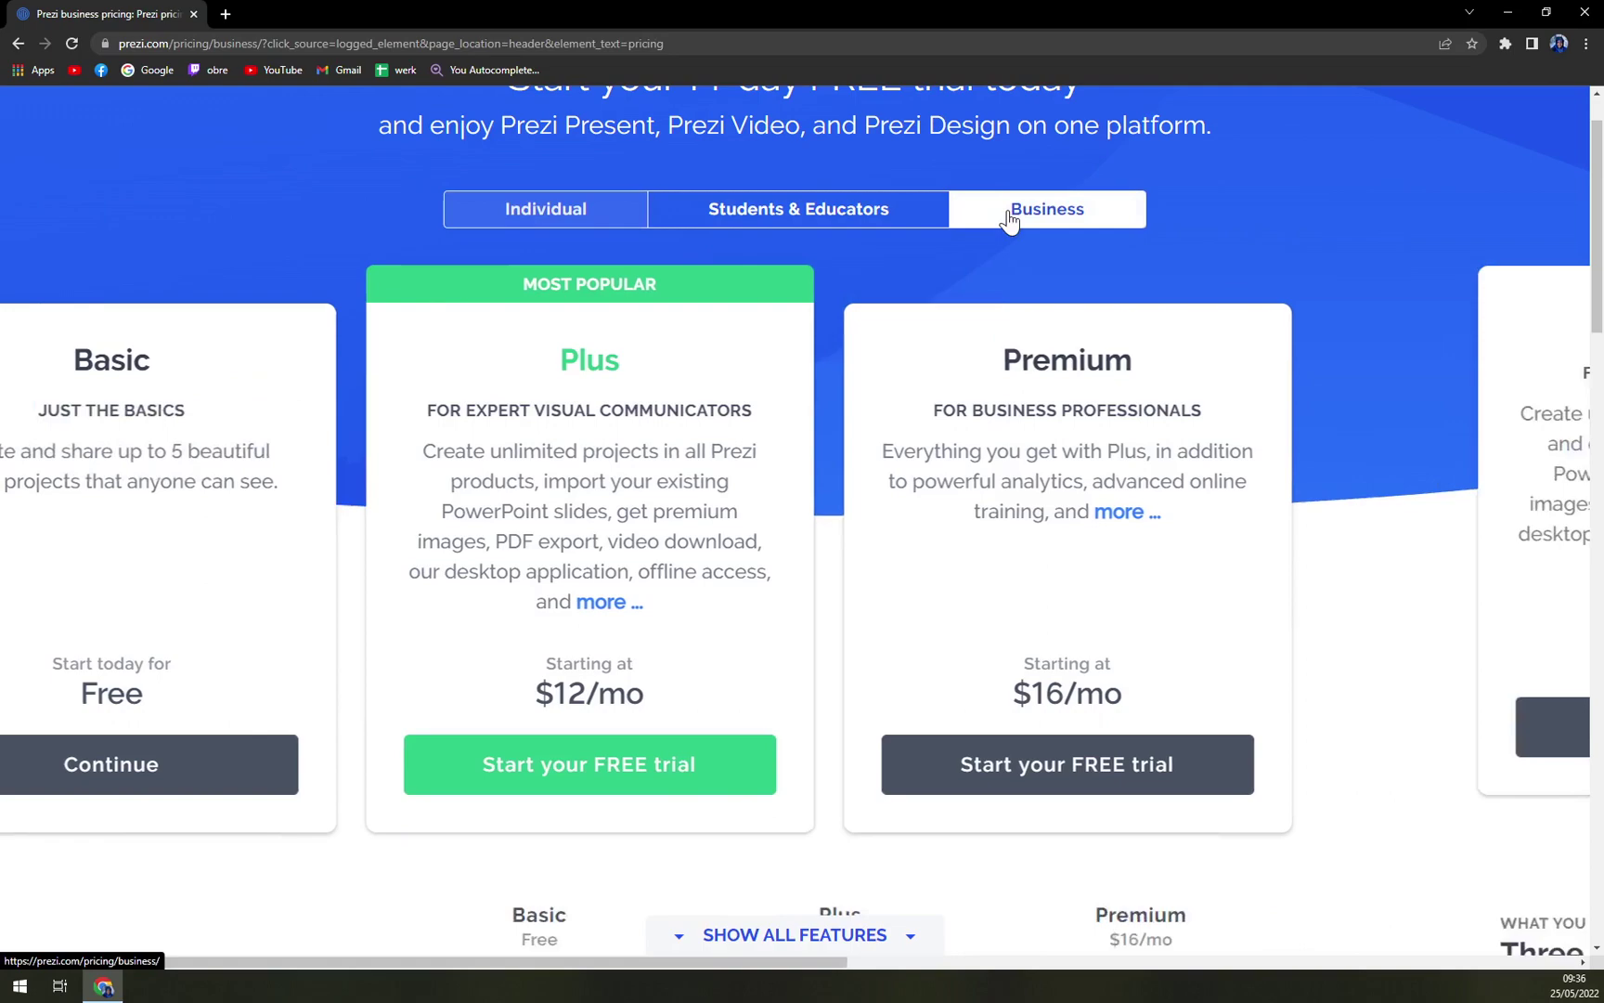
{"action": "left_click", "coordinate": [539, 227]}
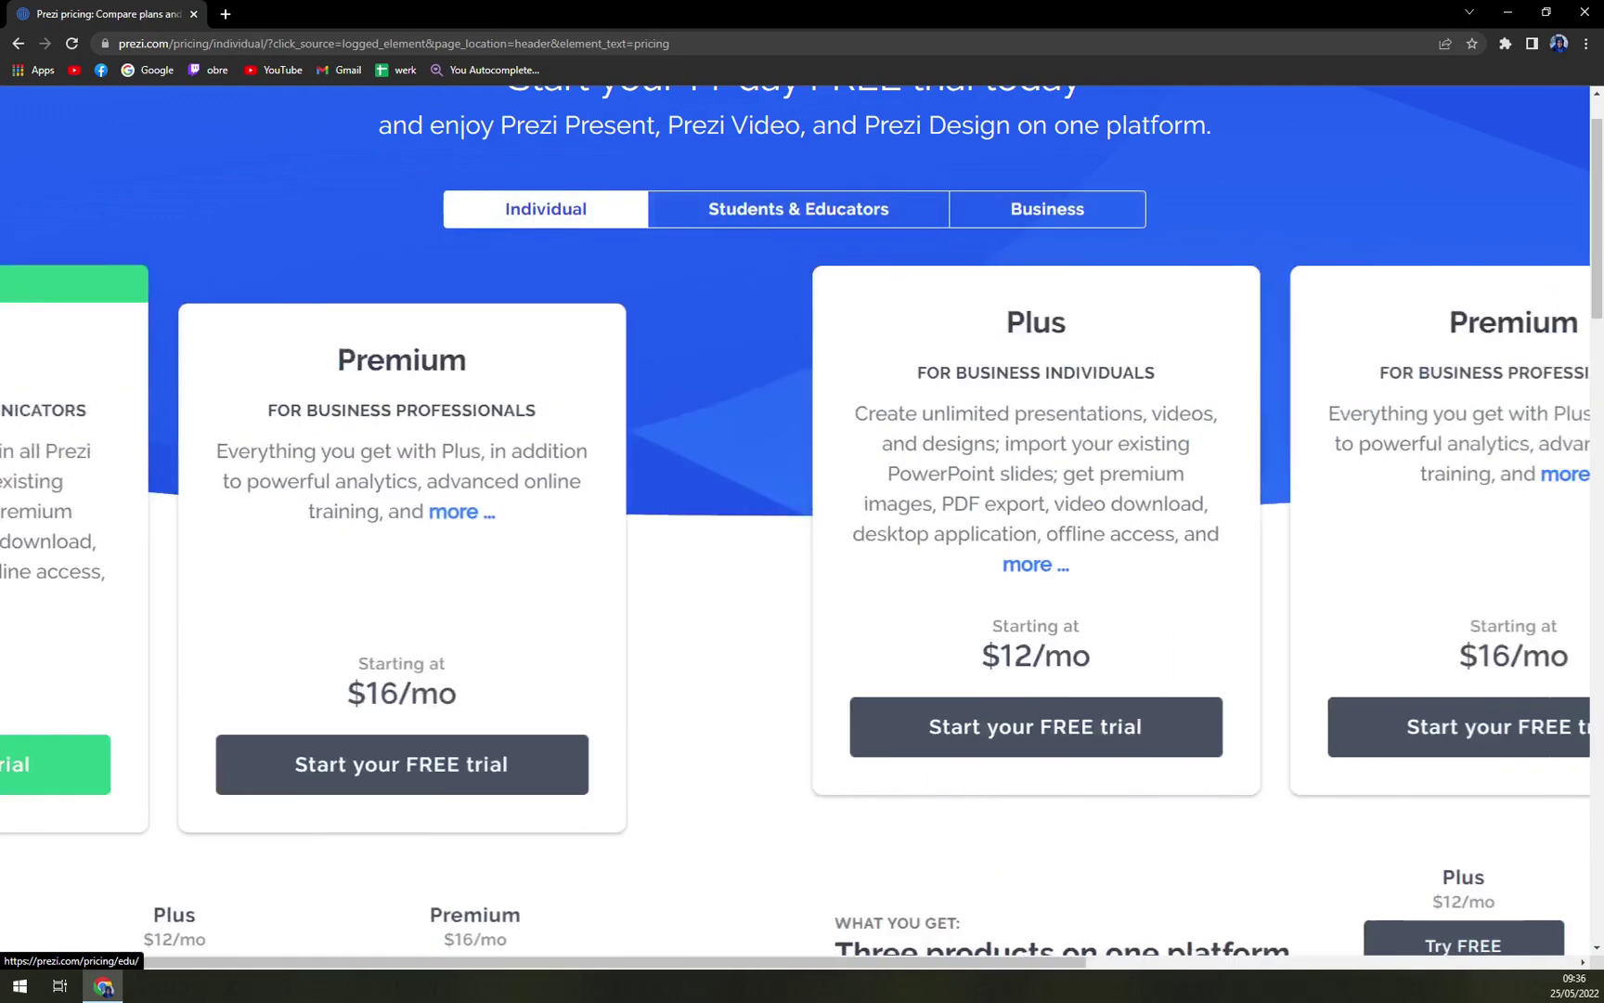
{"action": "left_click", "coordinate": [993, 206]}
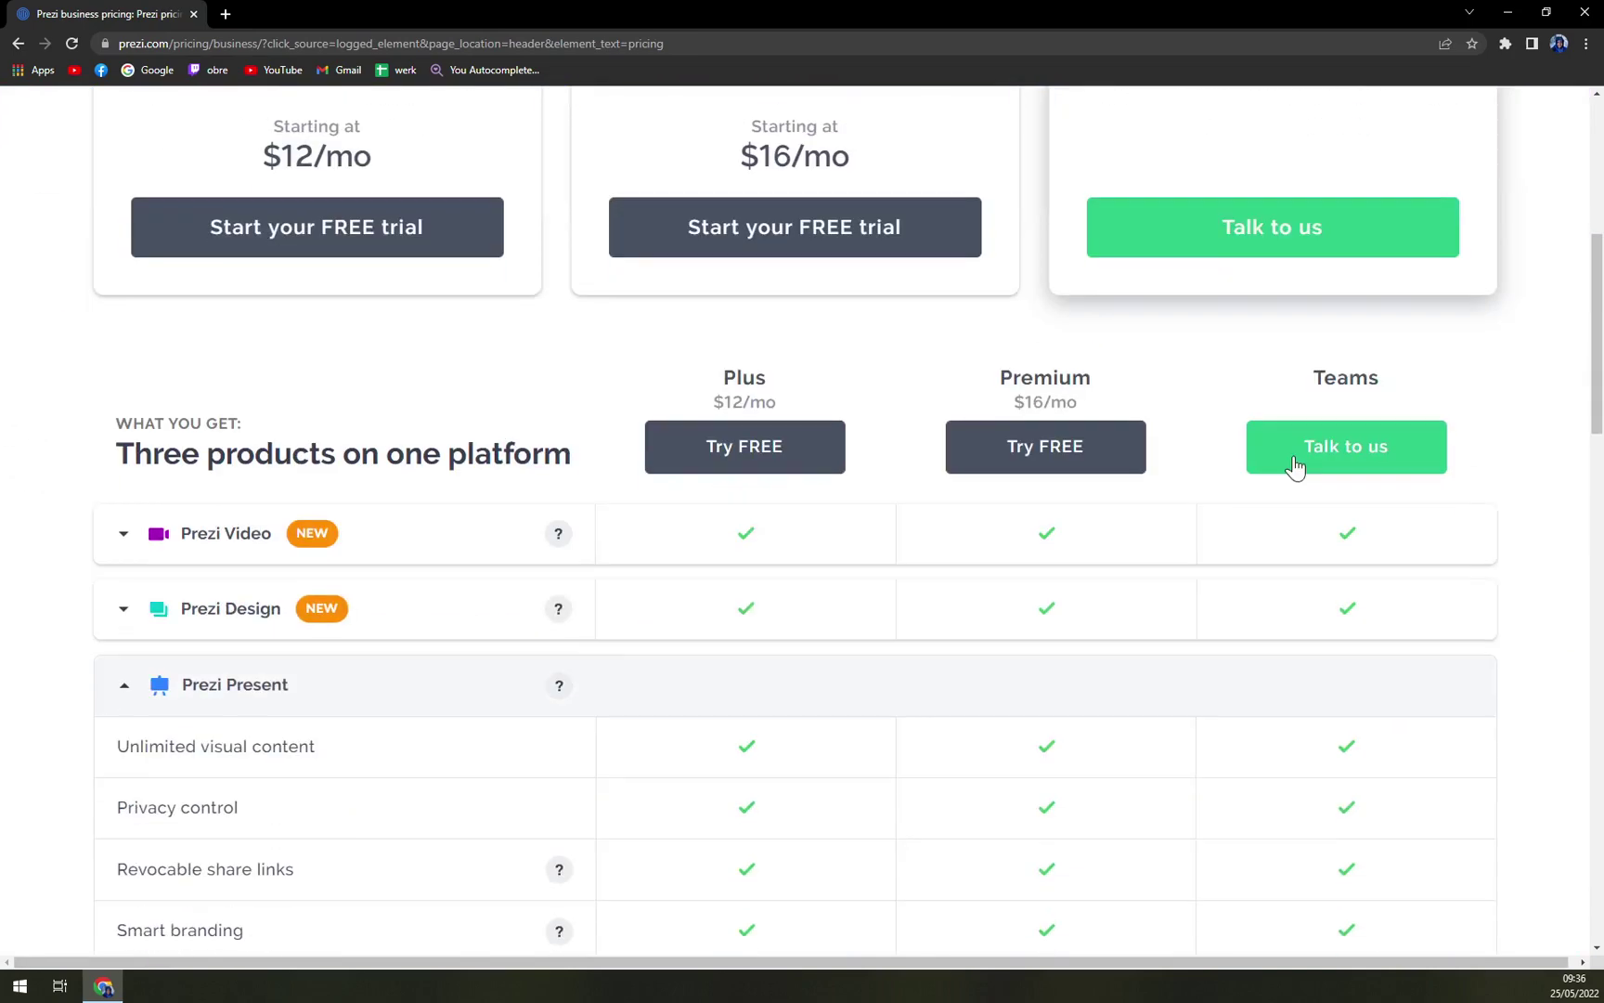
- Scroll through the comparison table and switch to the Individual pricing plans
{"action": "scroll", "coordinate": [1296, 464], "scroll_direction": "down", "scroll_amount": 10}
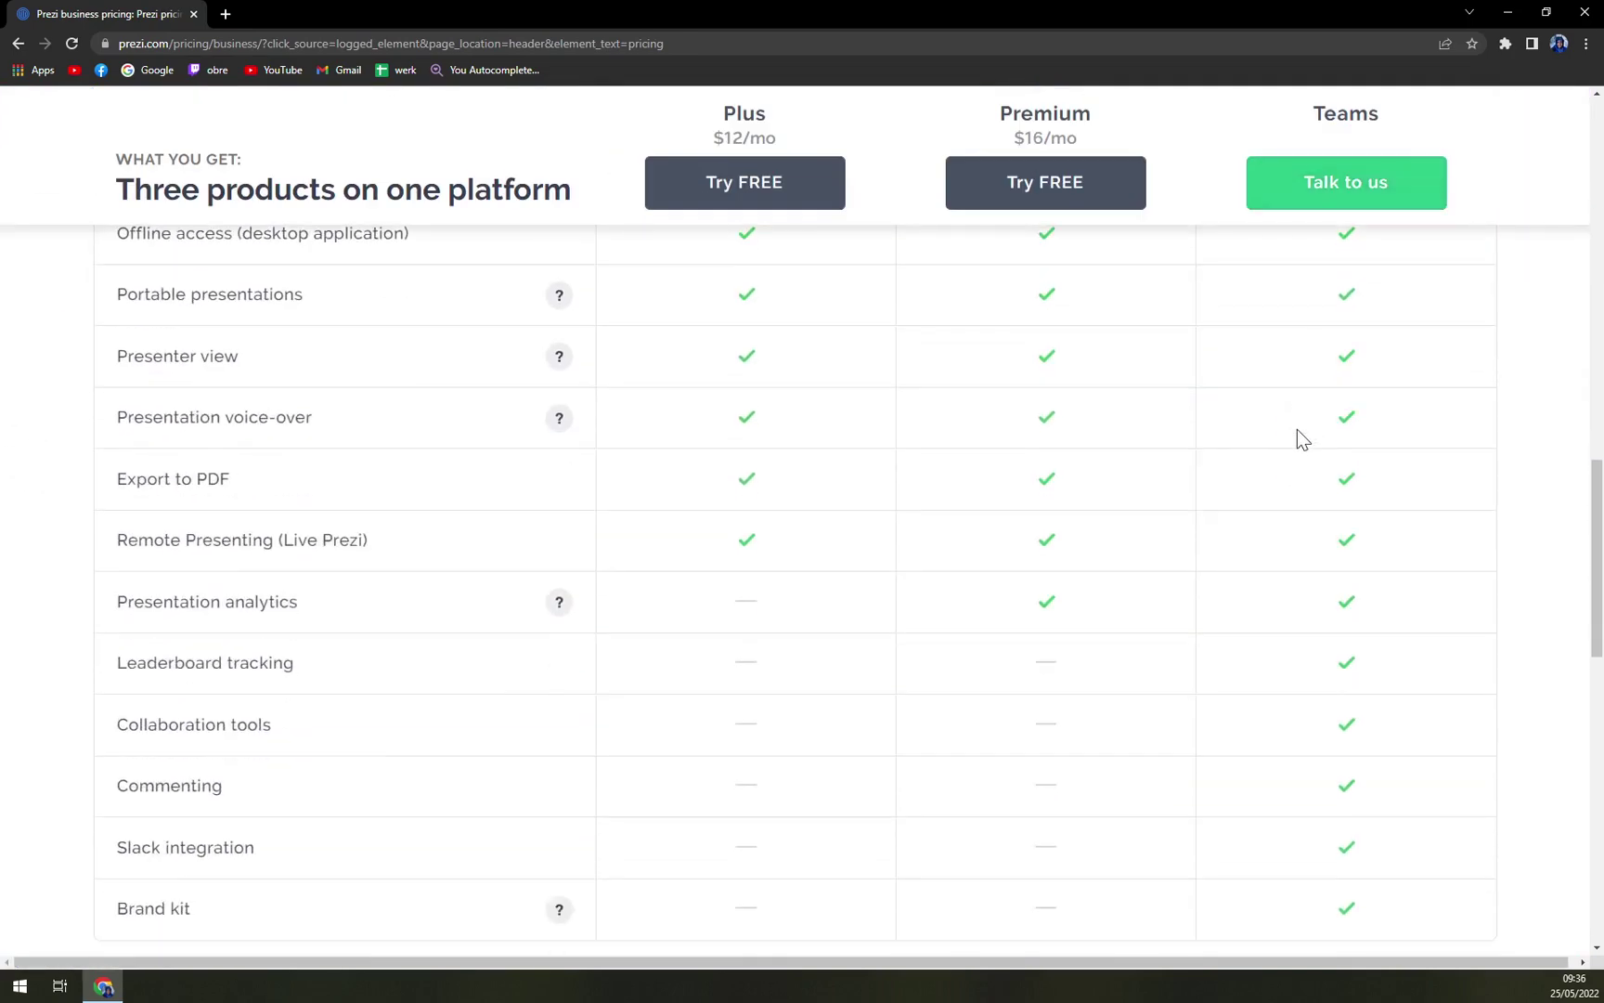
{"action": "scroll", "coordinate": [1297, 429], "scroll_direction": "up", "scroll_amount": 4}
{"action": "scroll", "coordinate": [1297, 432], "scroll_direction": "down", "scroll_amount": 1}
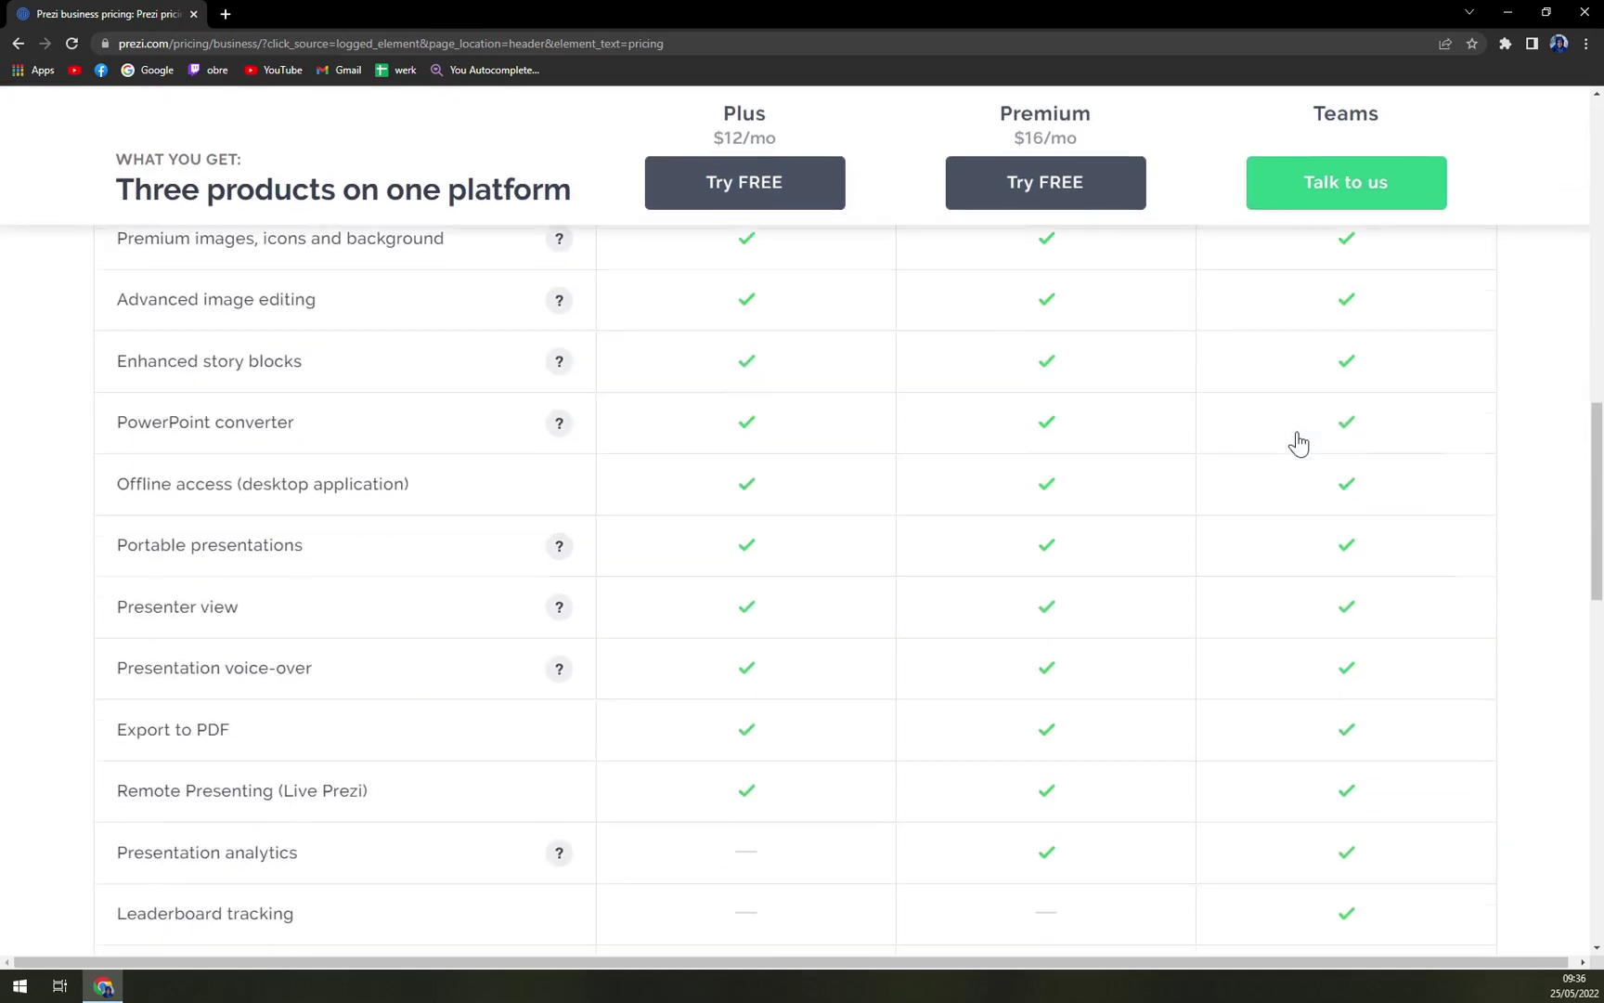
{"action": "scroll", "coordinate": [1300, 439], "scroll_direction": "down", "scroll_amount": 4}
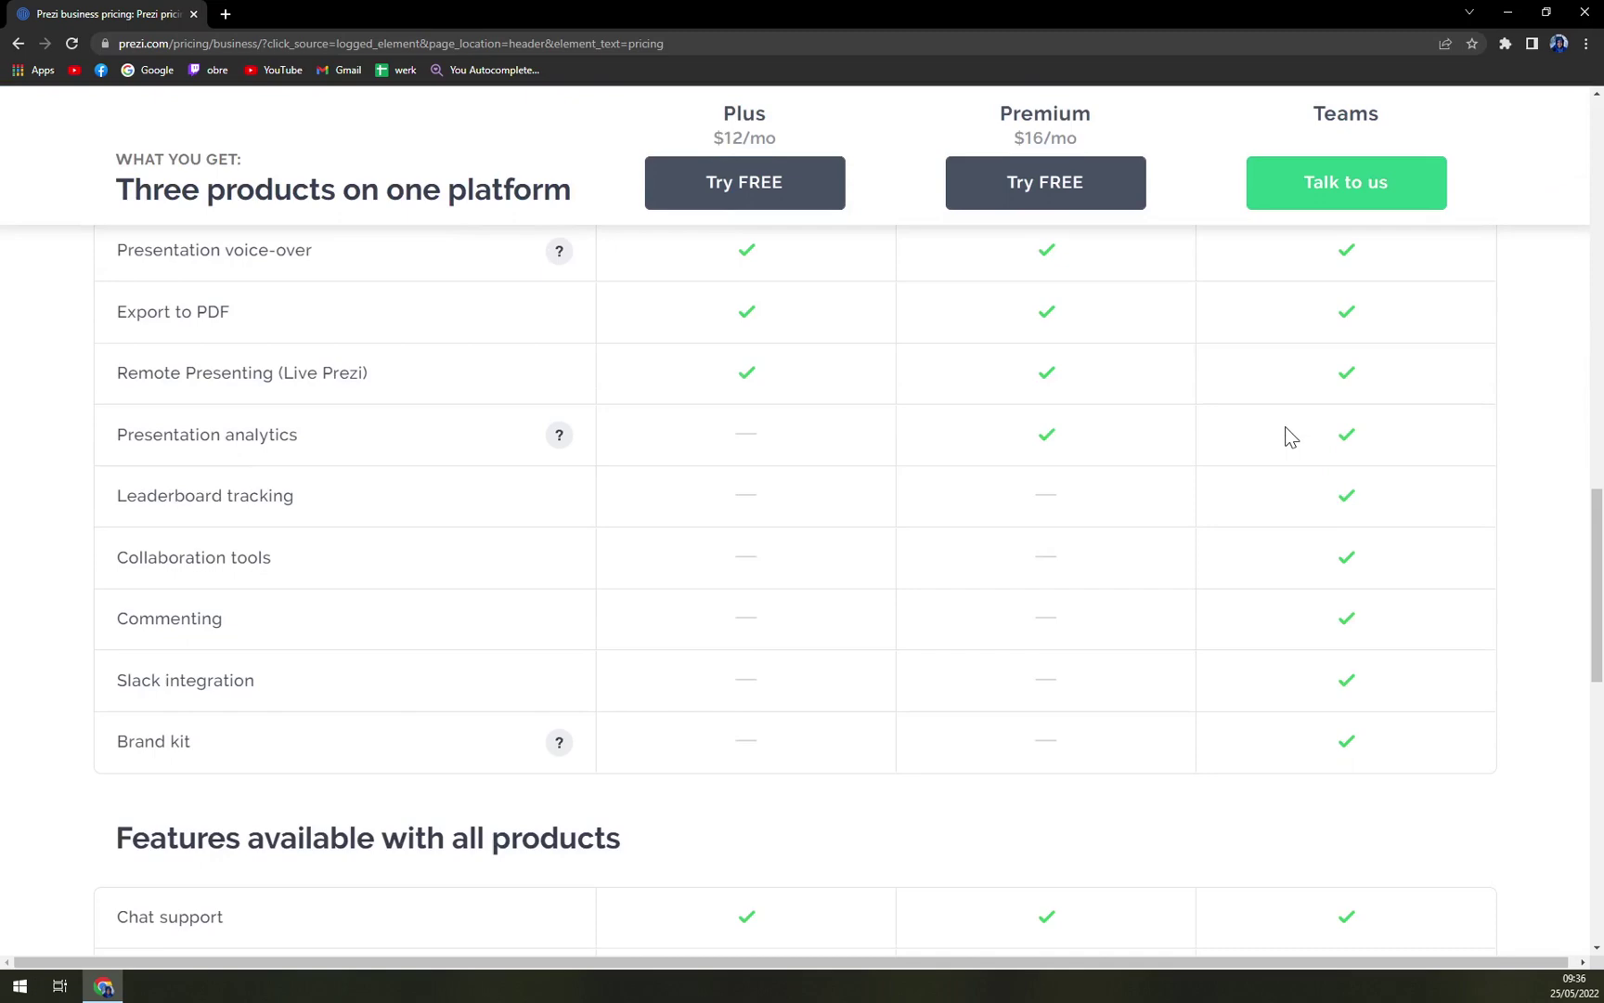
{"action": "scroll", "coordinate": [1244, 450], "scroll_direction": "down", "scroll_amount": 1}
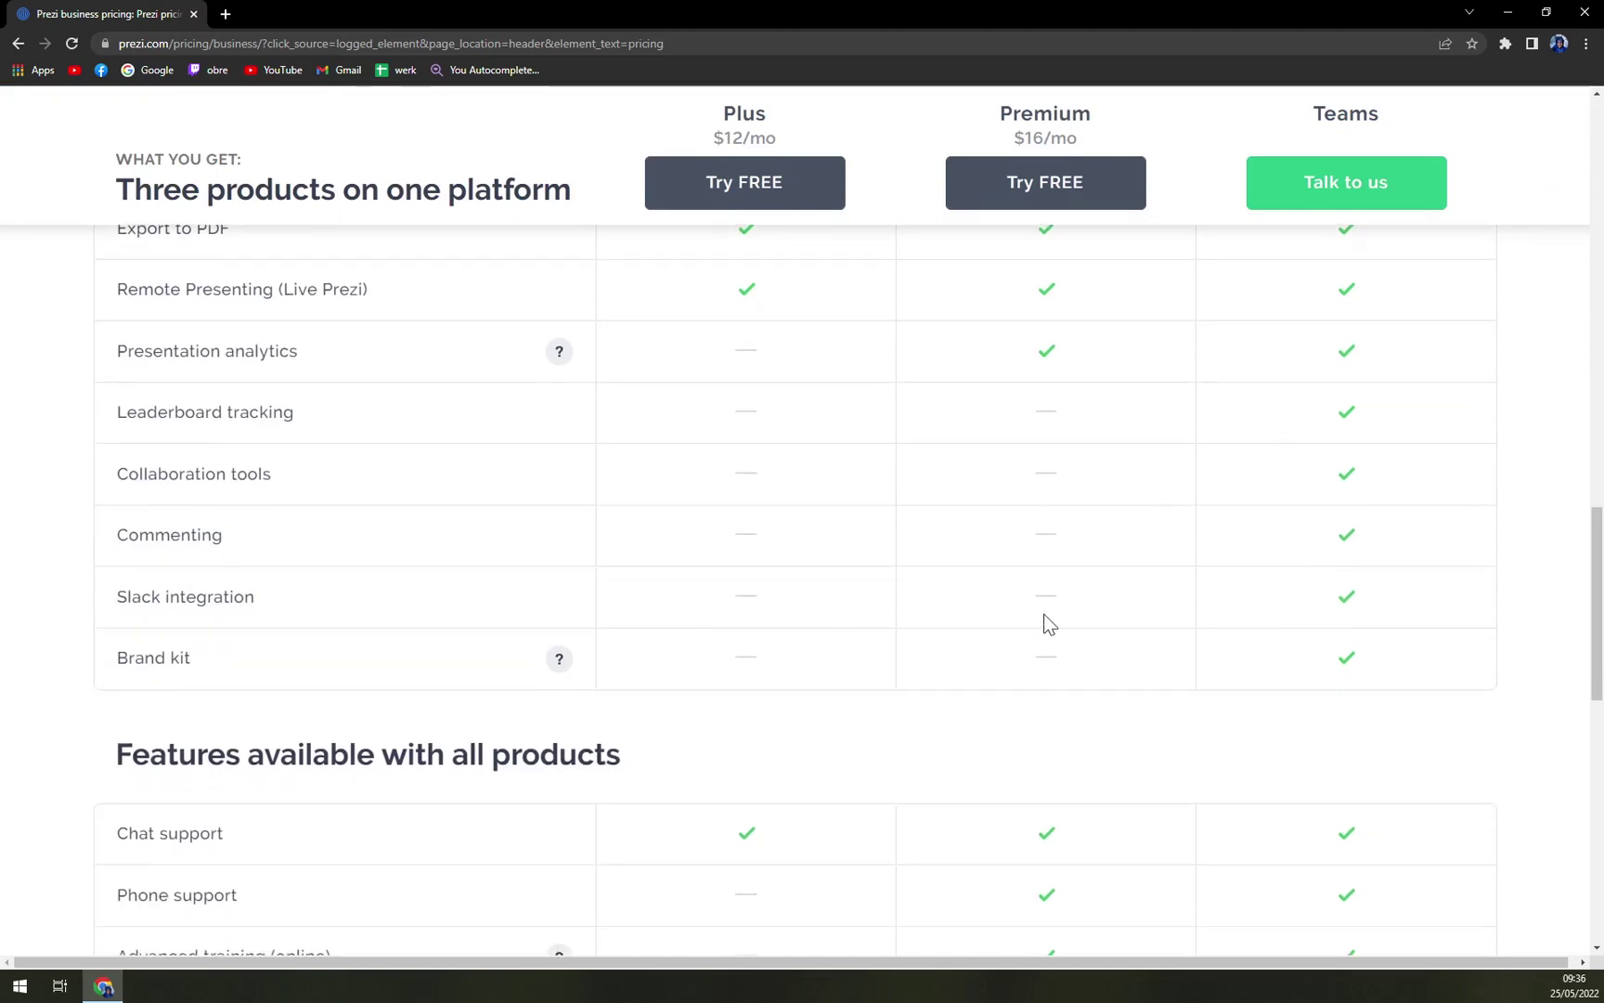
{"action": "scroll", "coordinate": [937, 617], "scroll_direction": "up", "scroll_amount": 15}
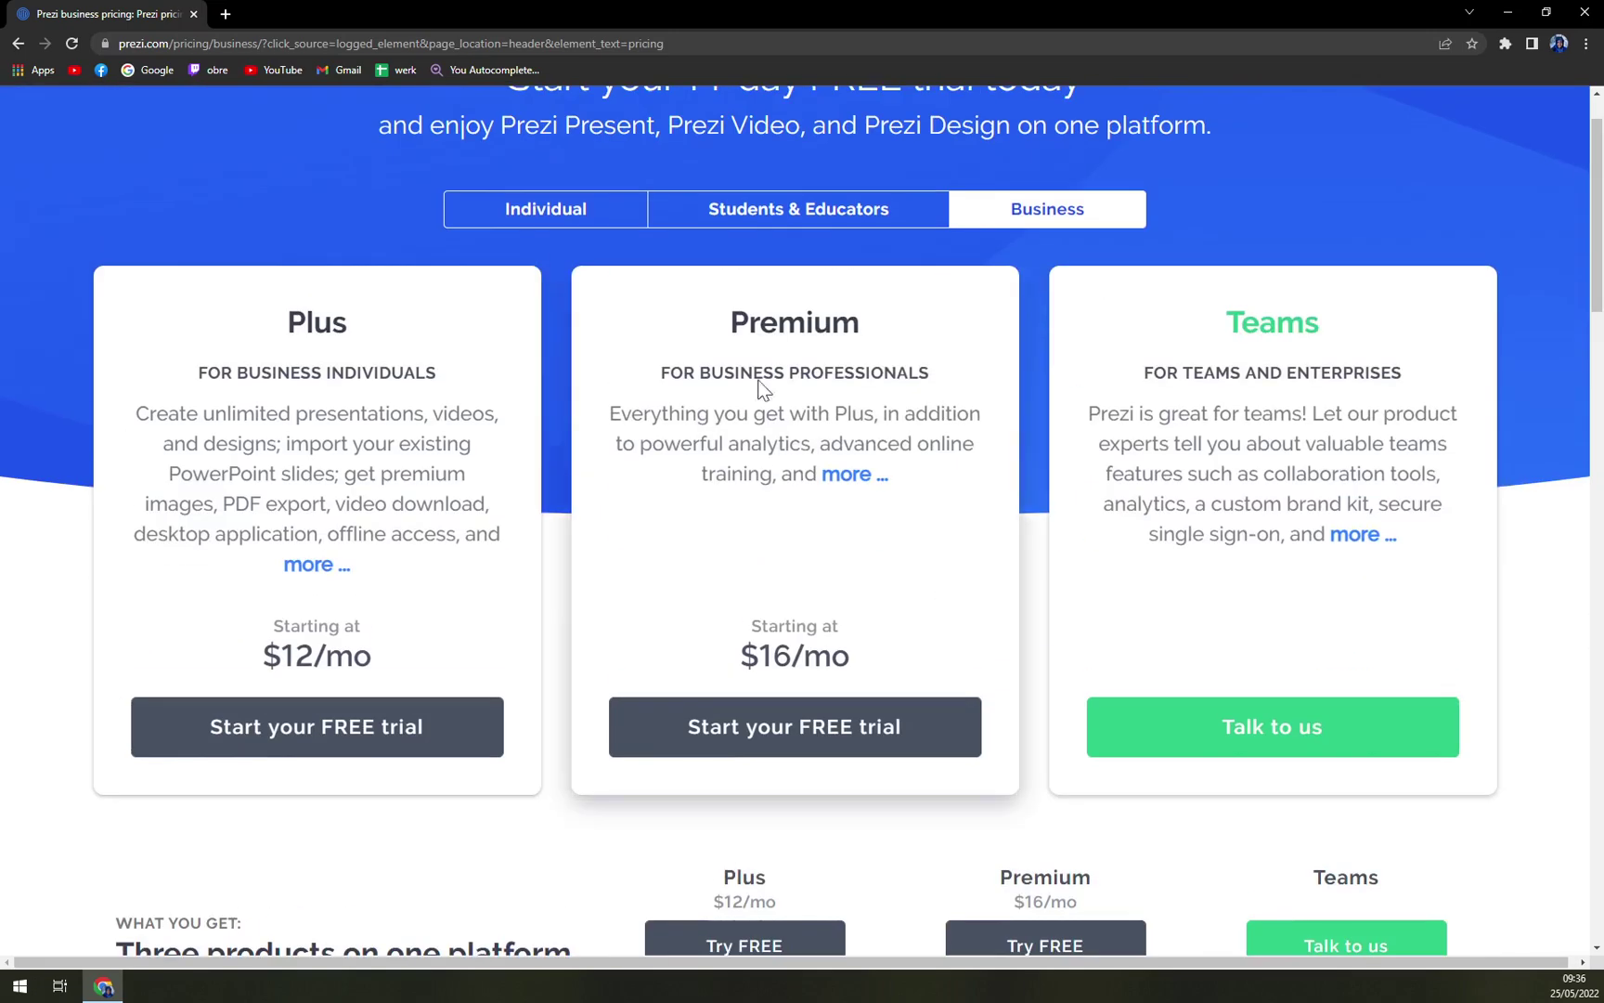
{"action": "left_click", "coordinate": [621, 223]}
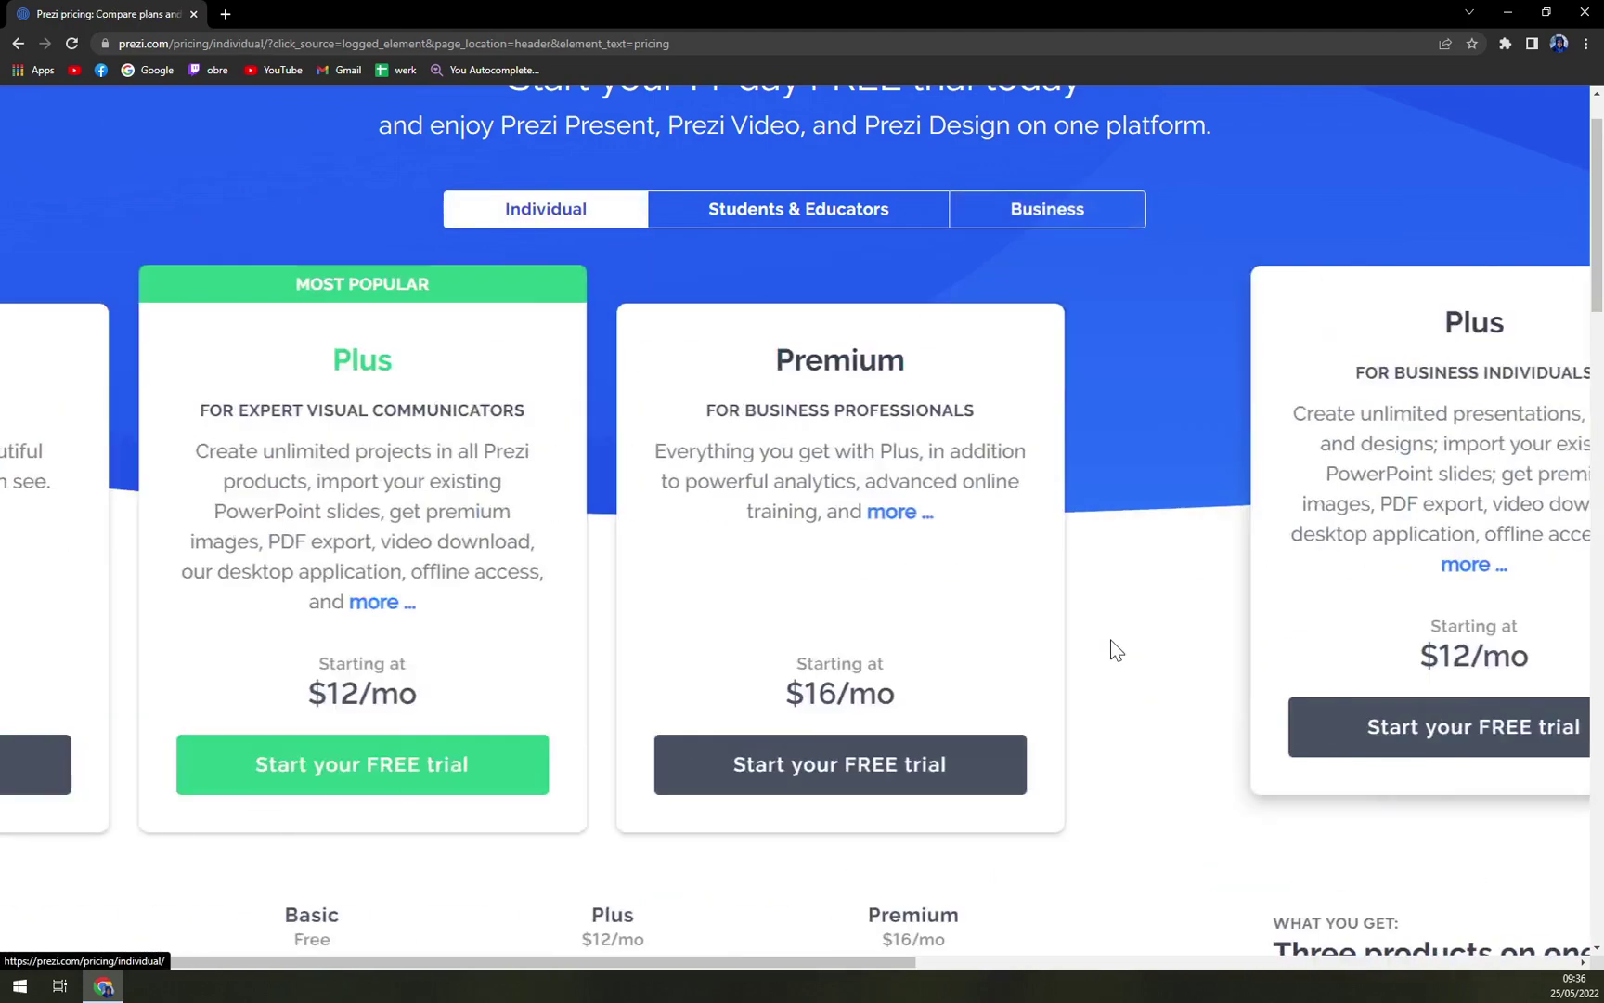
{"action": "scroll", "coordinate": [1105, 641], "scroll_direction": "down", "scroll_amount": 12}
{"action": "scroll", "coordinate": [1099, 639], "scroll_direction": "up", "scroll_amount": 7}
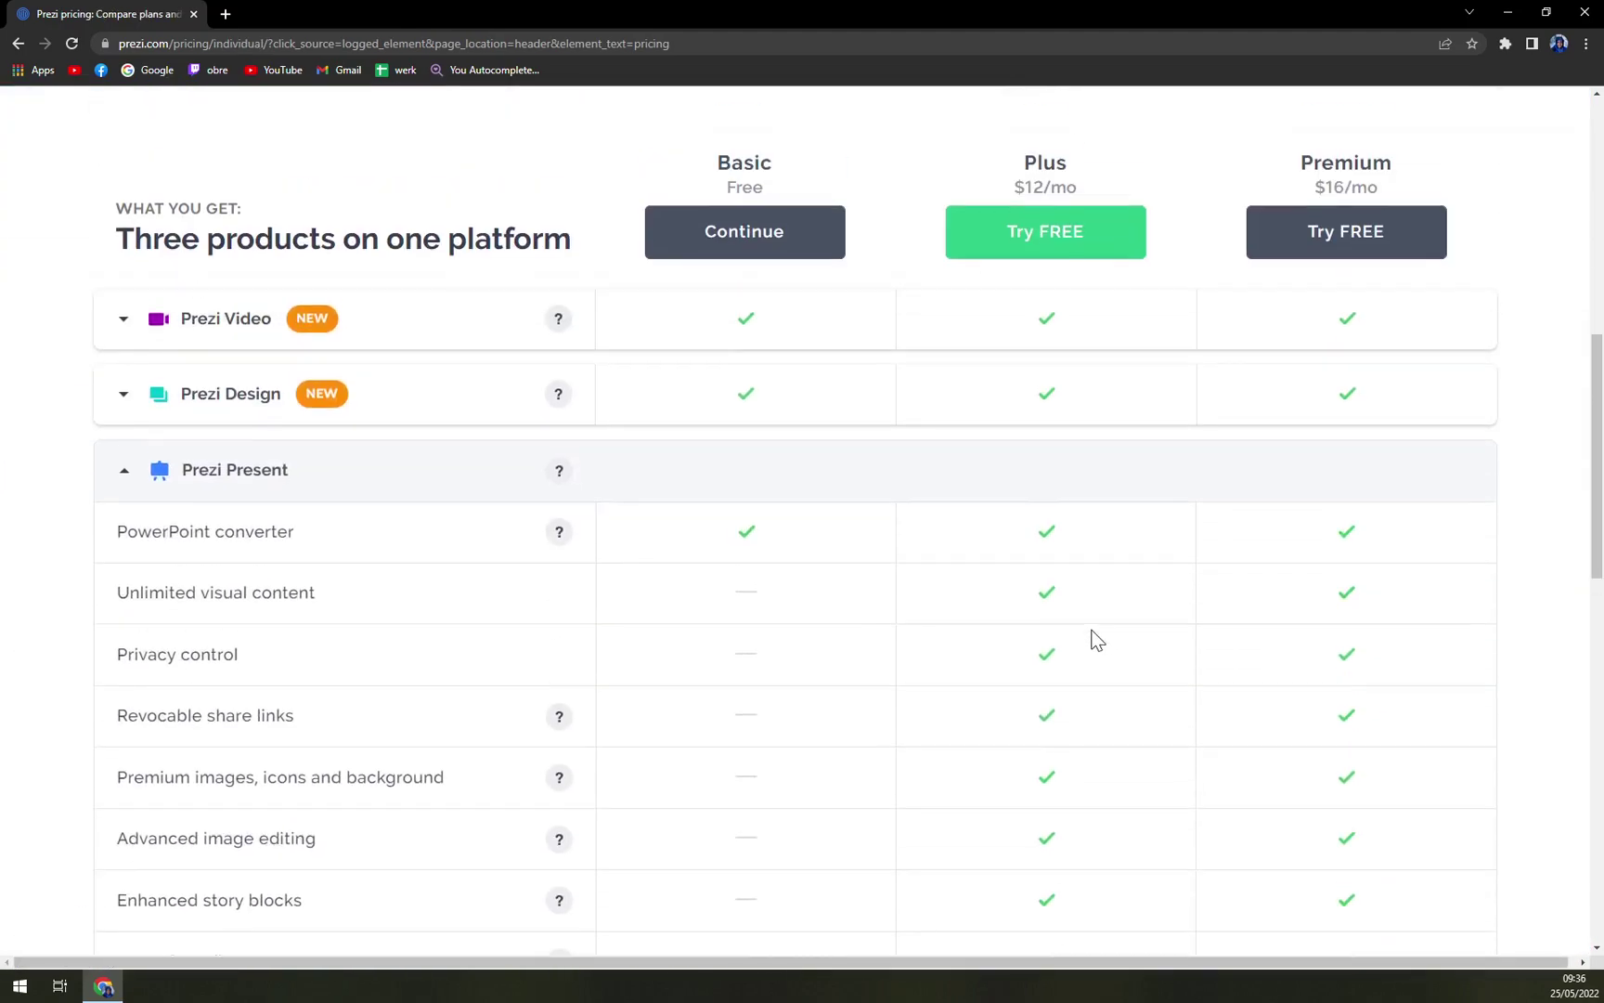
- Expand the Prezi Design and Prezi Video feature lists and review them
{"action": "left_click", "coordinate": [118, 311]}
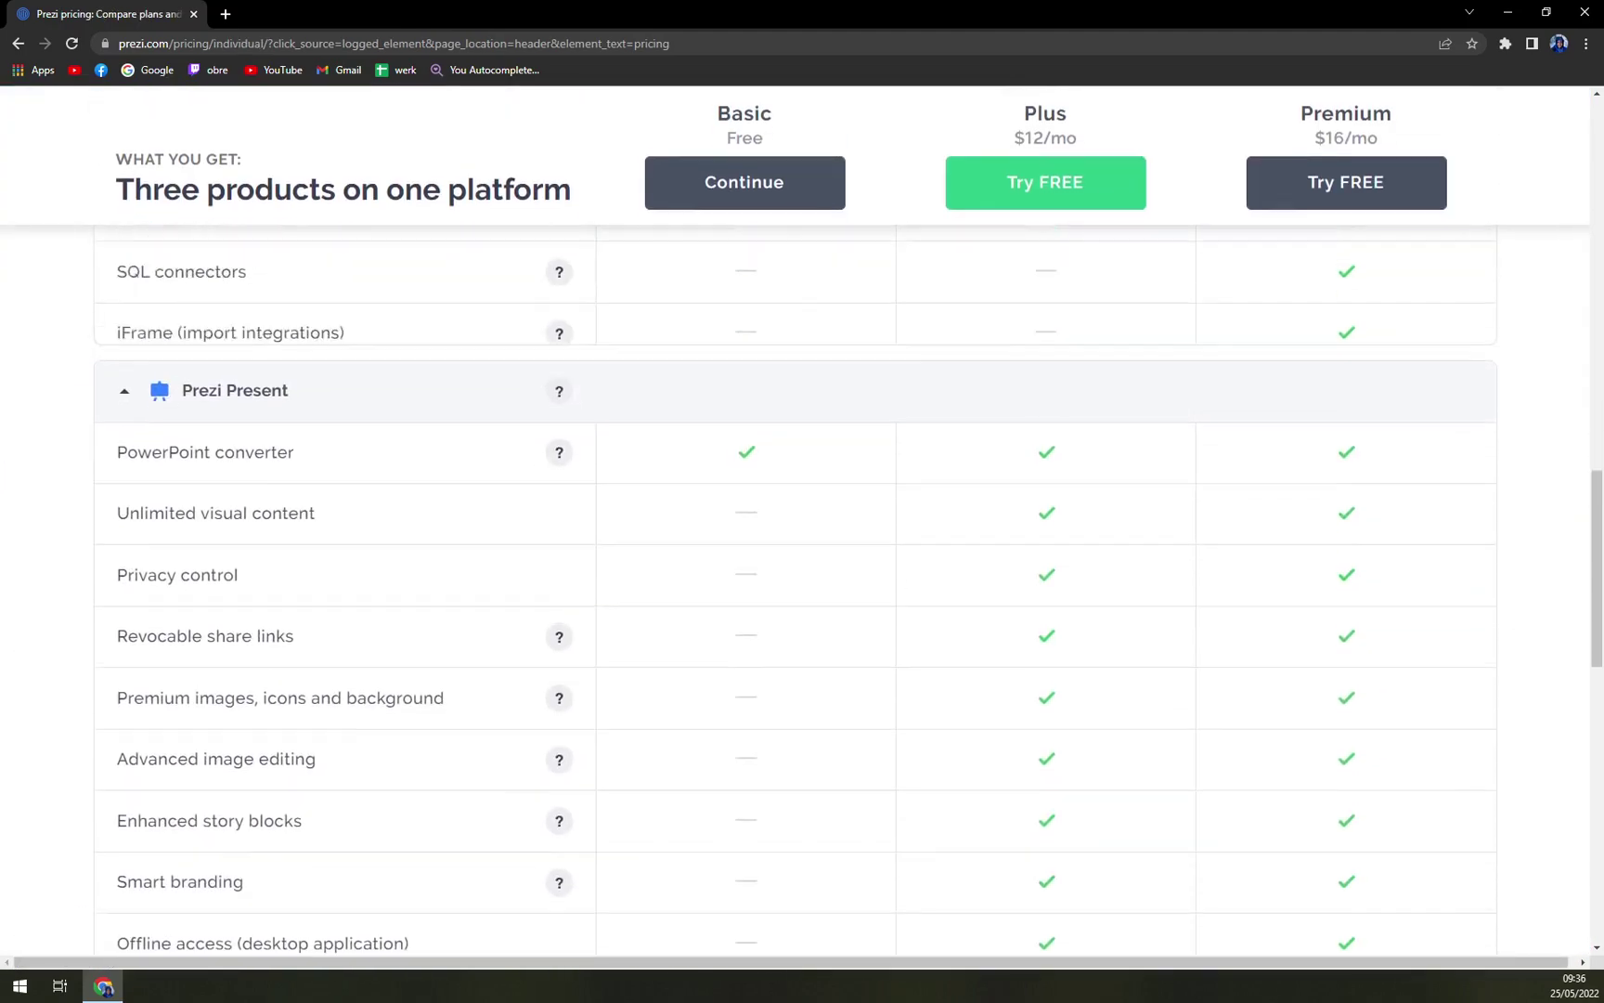
{"action": "scroll", "coordinate": [438, 443], "scroll_direction": "up", "scroll_amount": 7}
{"action": "scroll", "coordinate": [437, 445], "scroll_direction": "up", "scroll_amount": 5}
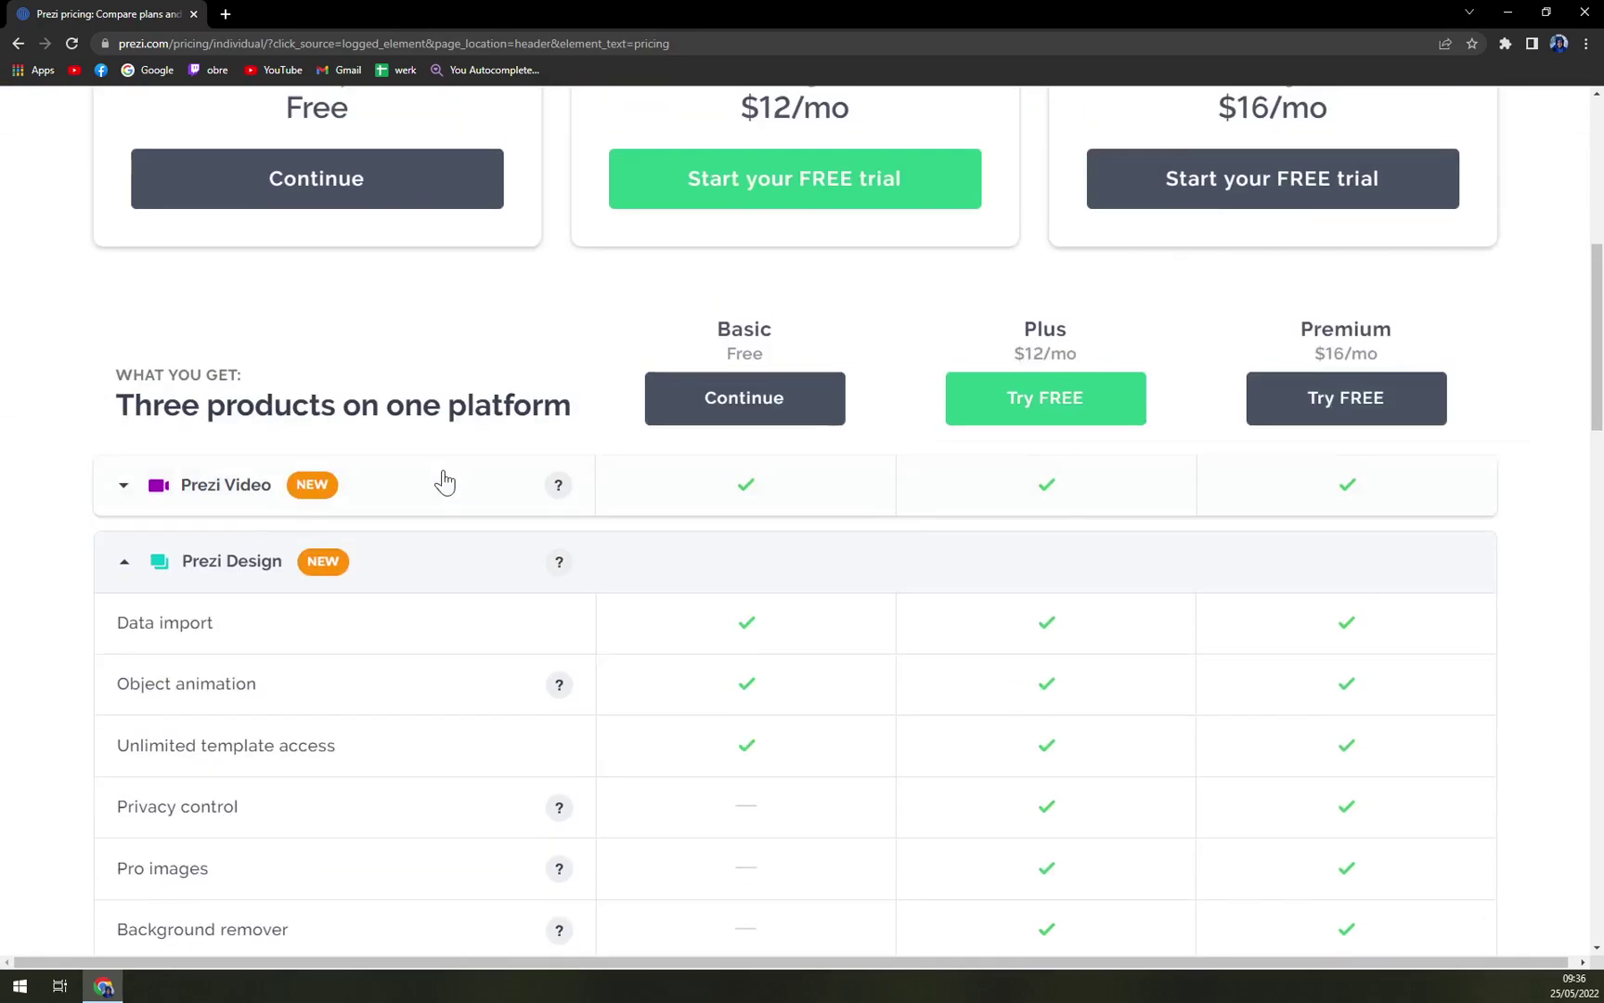
{"action": "left_click", "coordinate": [113, 498]}
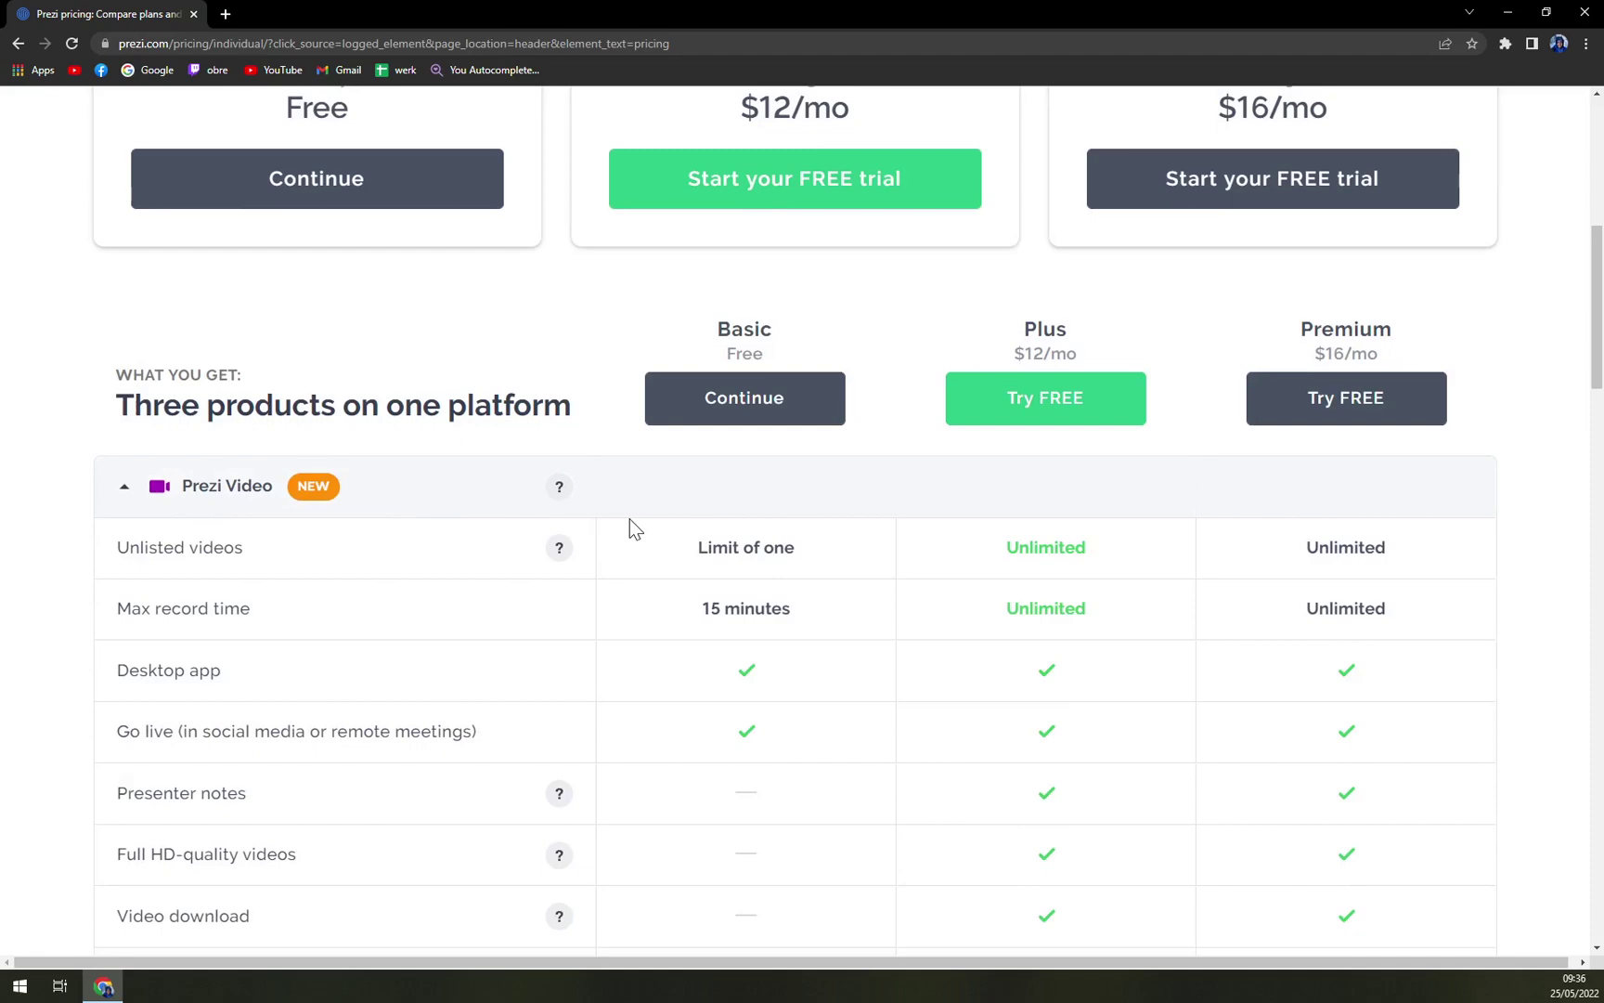
{"action": "scroll", "coordinate": [630, 527], "scroll_direction": "down", "scroll_amount": 10}
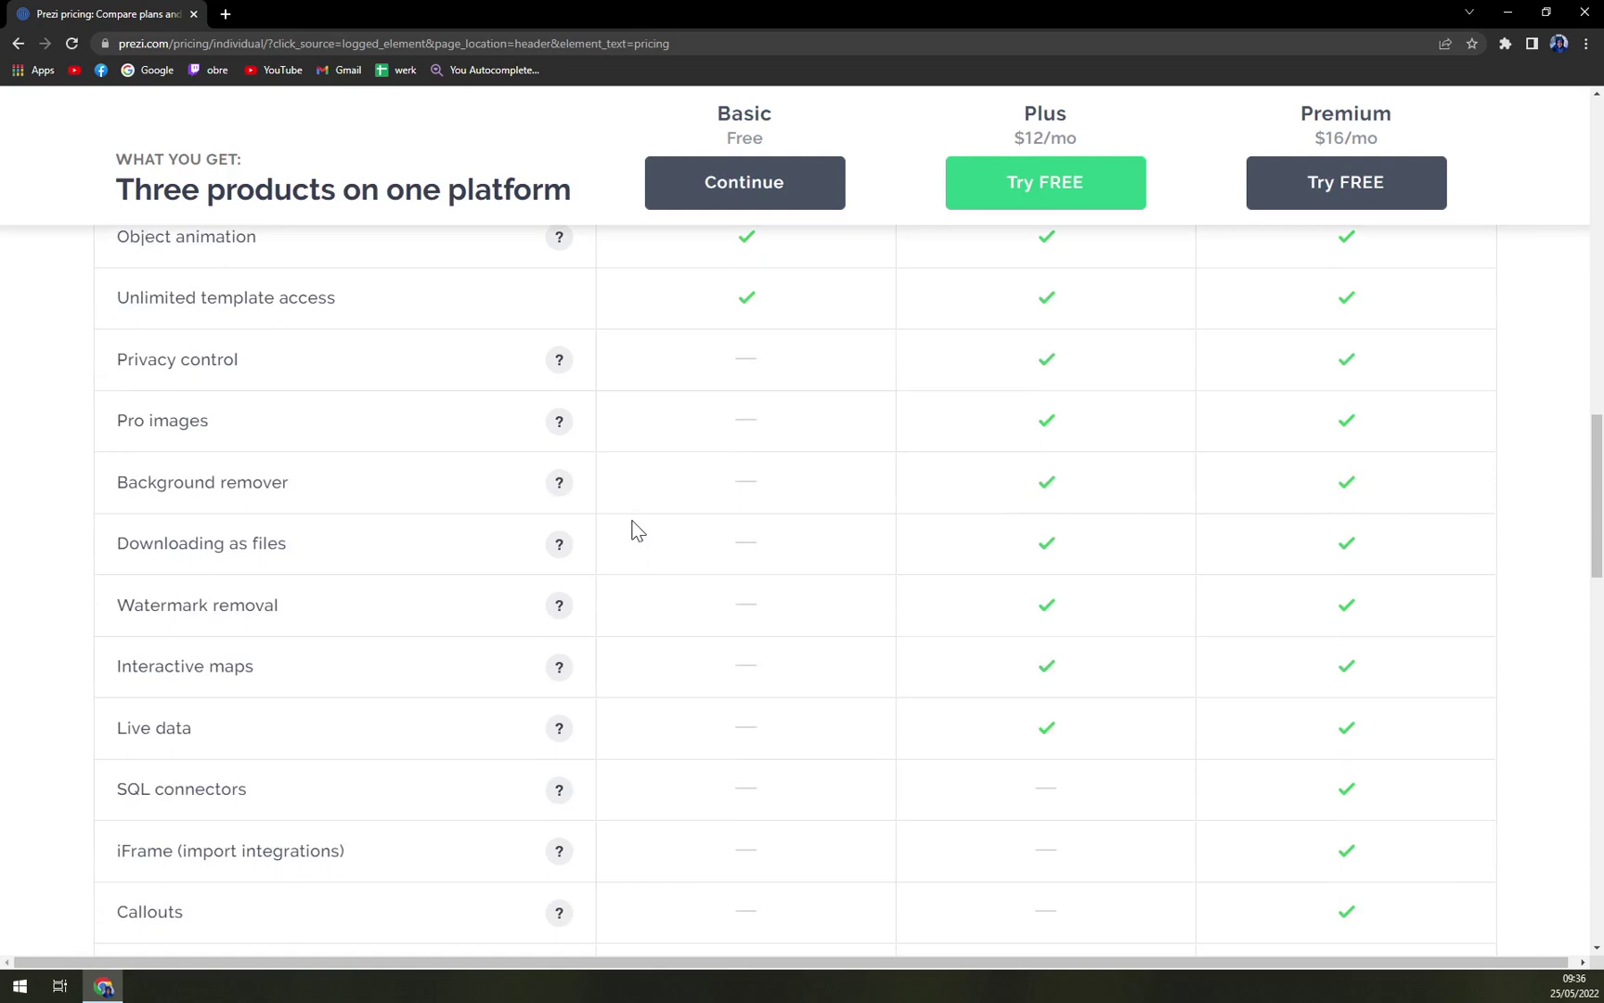
{"action": "scroll", "coordinate": [637, 530], "scroll_direction": "up", "scroll_amount": 3}
{"action": "scroll", "coordinate": [637, 529], "scroll_direction": "down", "scroll_amount": 2}
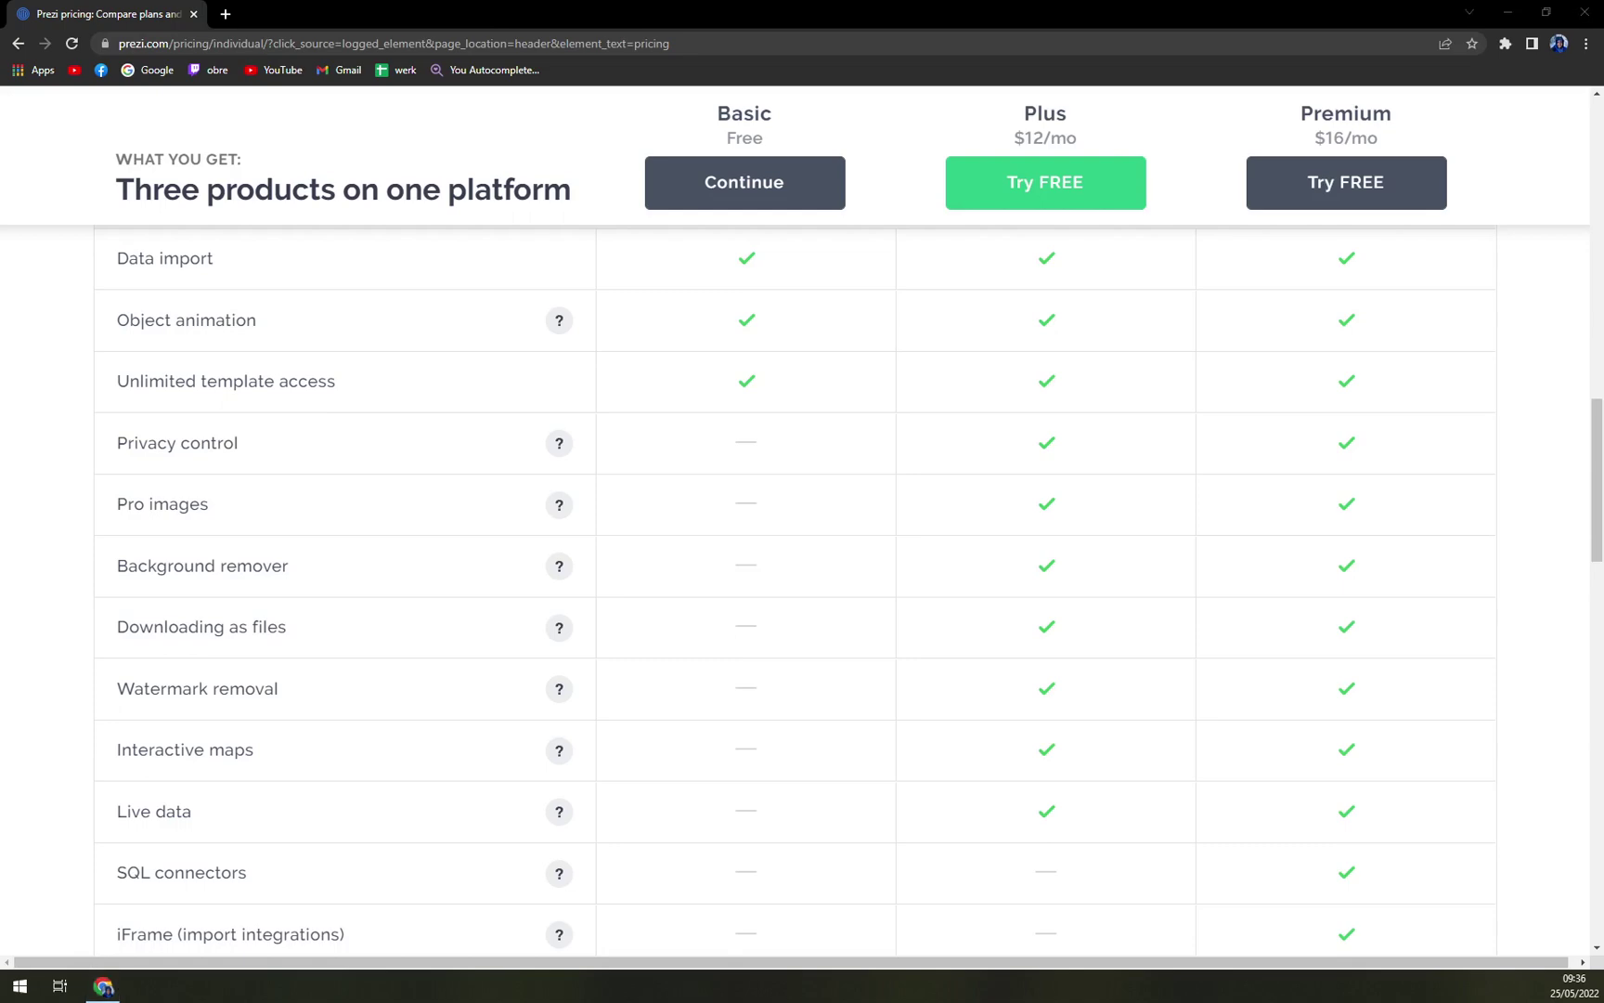
{"action": "scroll", "coordinate": [594, 650], "scroll_direction": "up", "scroll_amount": 15}
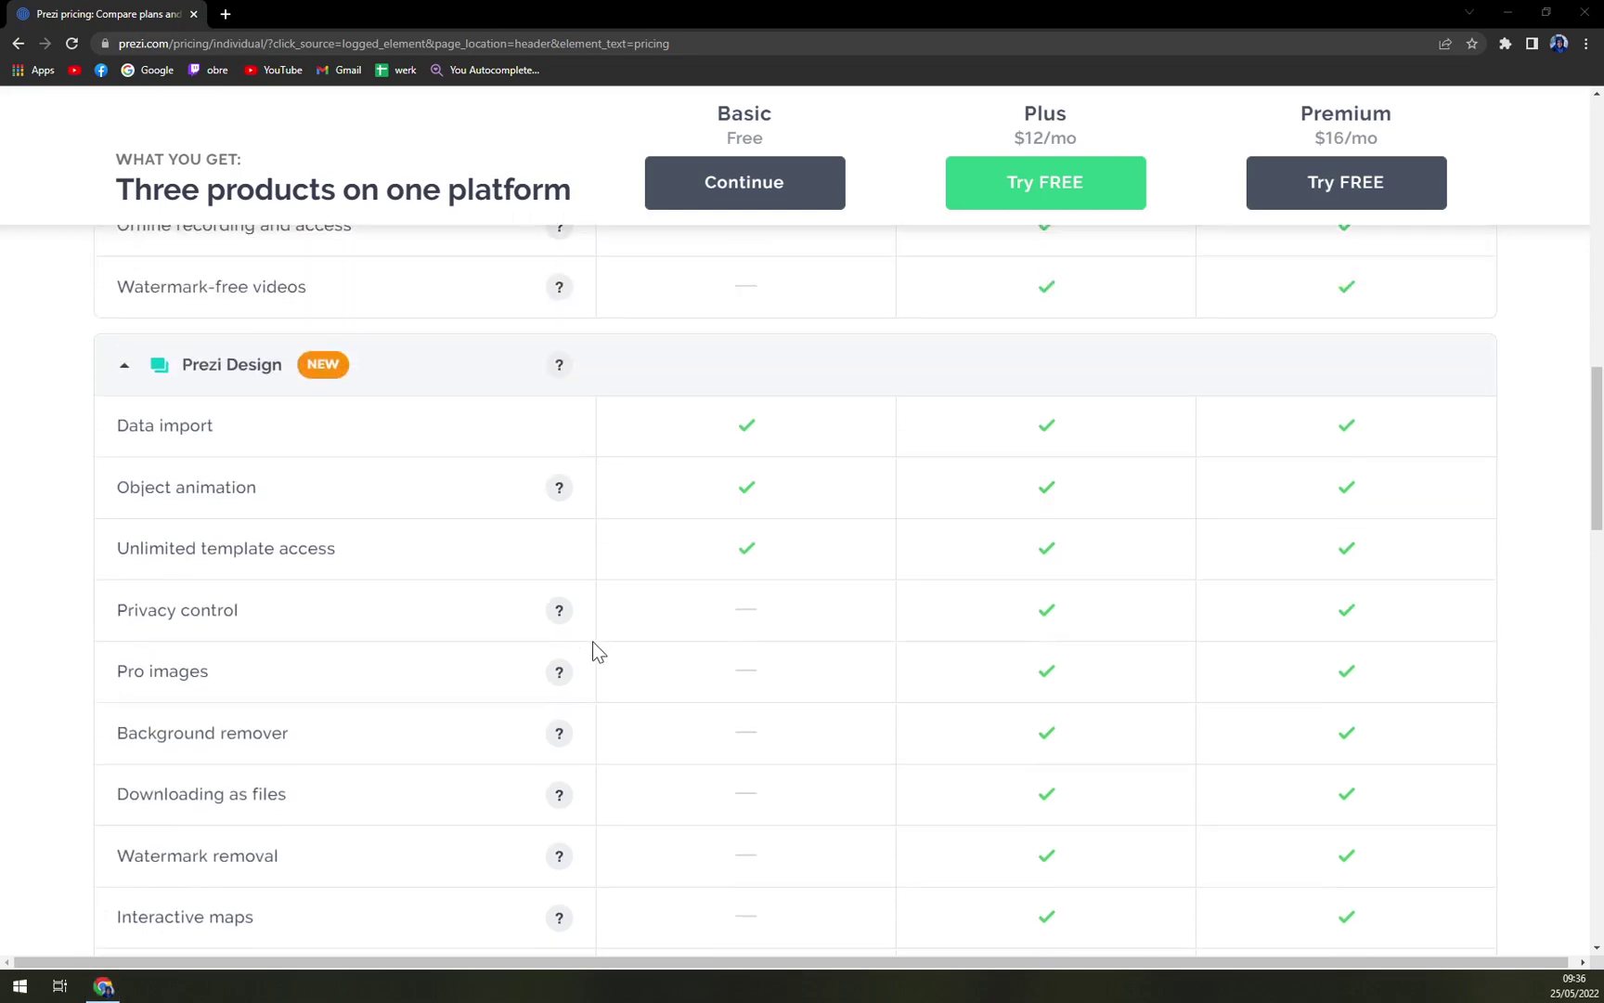
{"action": "scroll", "coordinate": [217, 269], "scroll_direction": "up", "scroll_amount": 2}
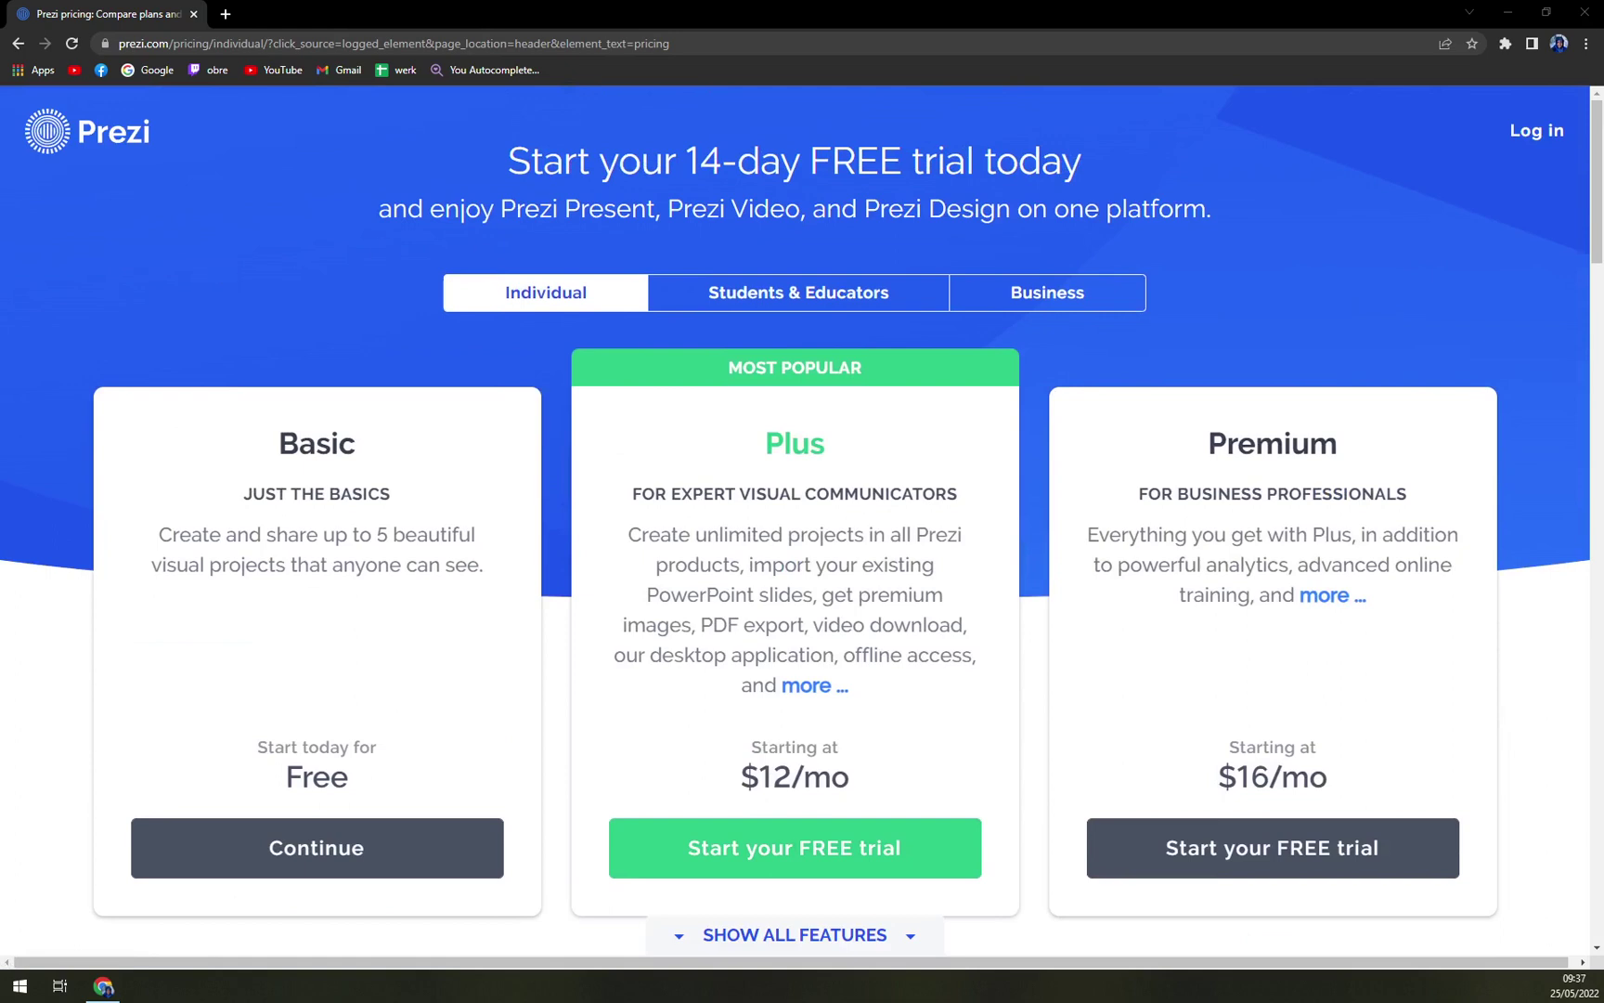
{"action": "left_click", "coordinate": [795, 867]}
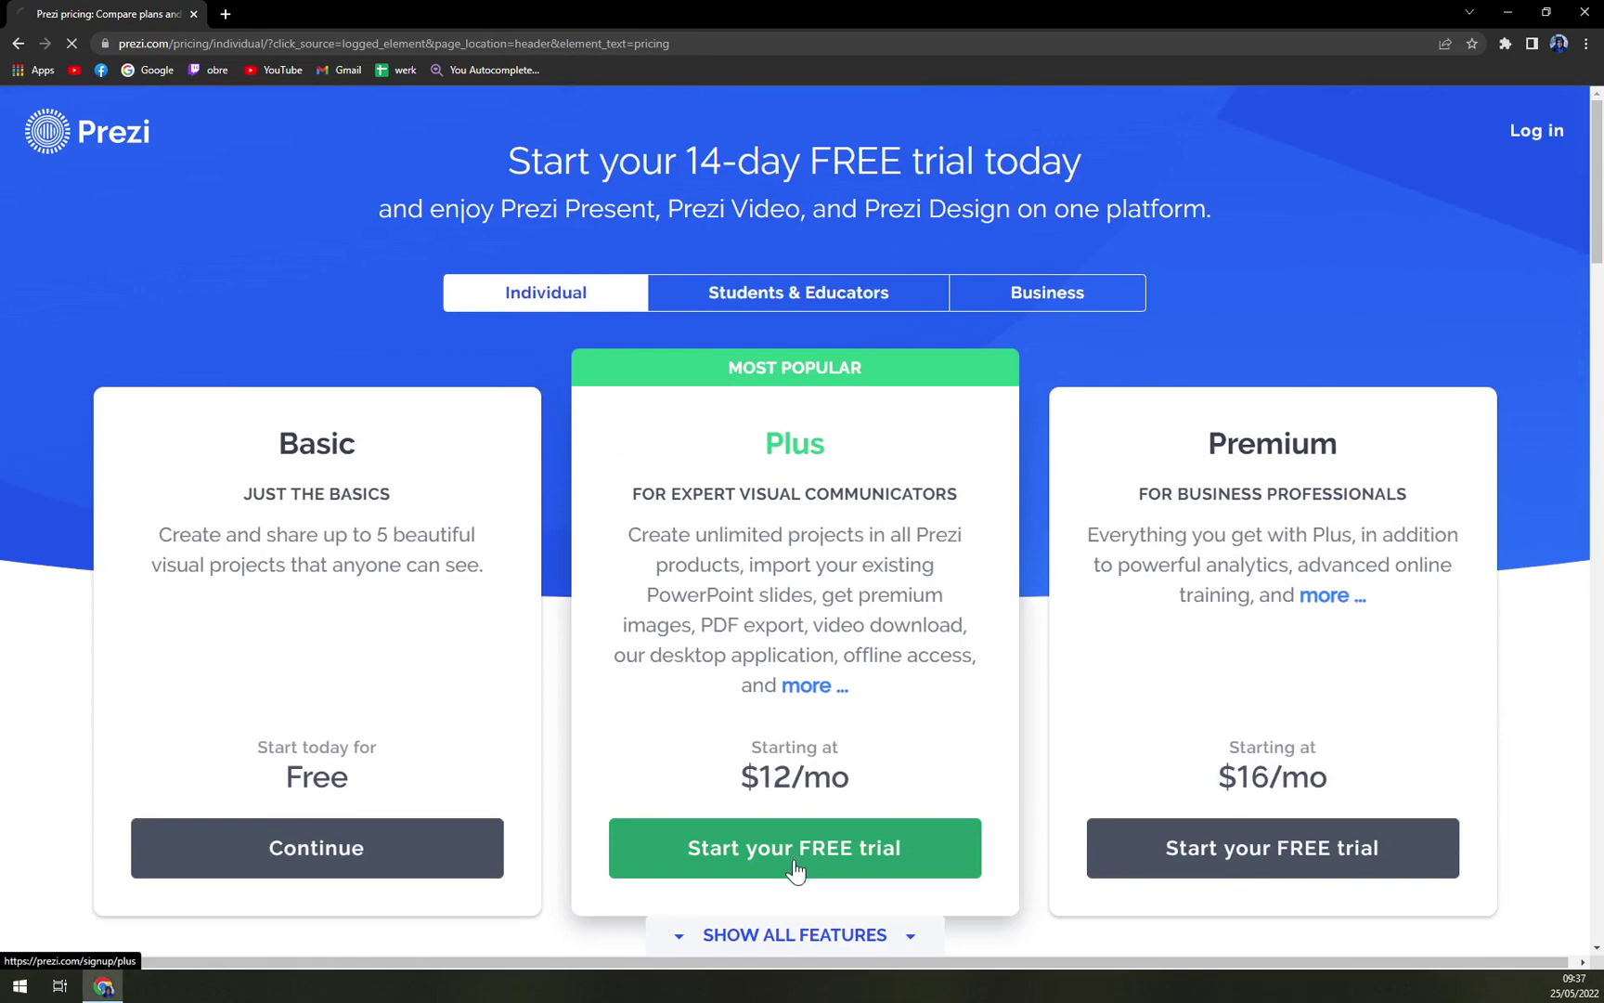
{"action": "scroll", "coordinate": [1117, 450], "scroll_direction": "down", "scroll_amount": 4}
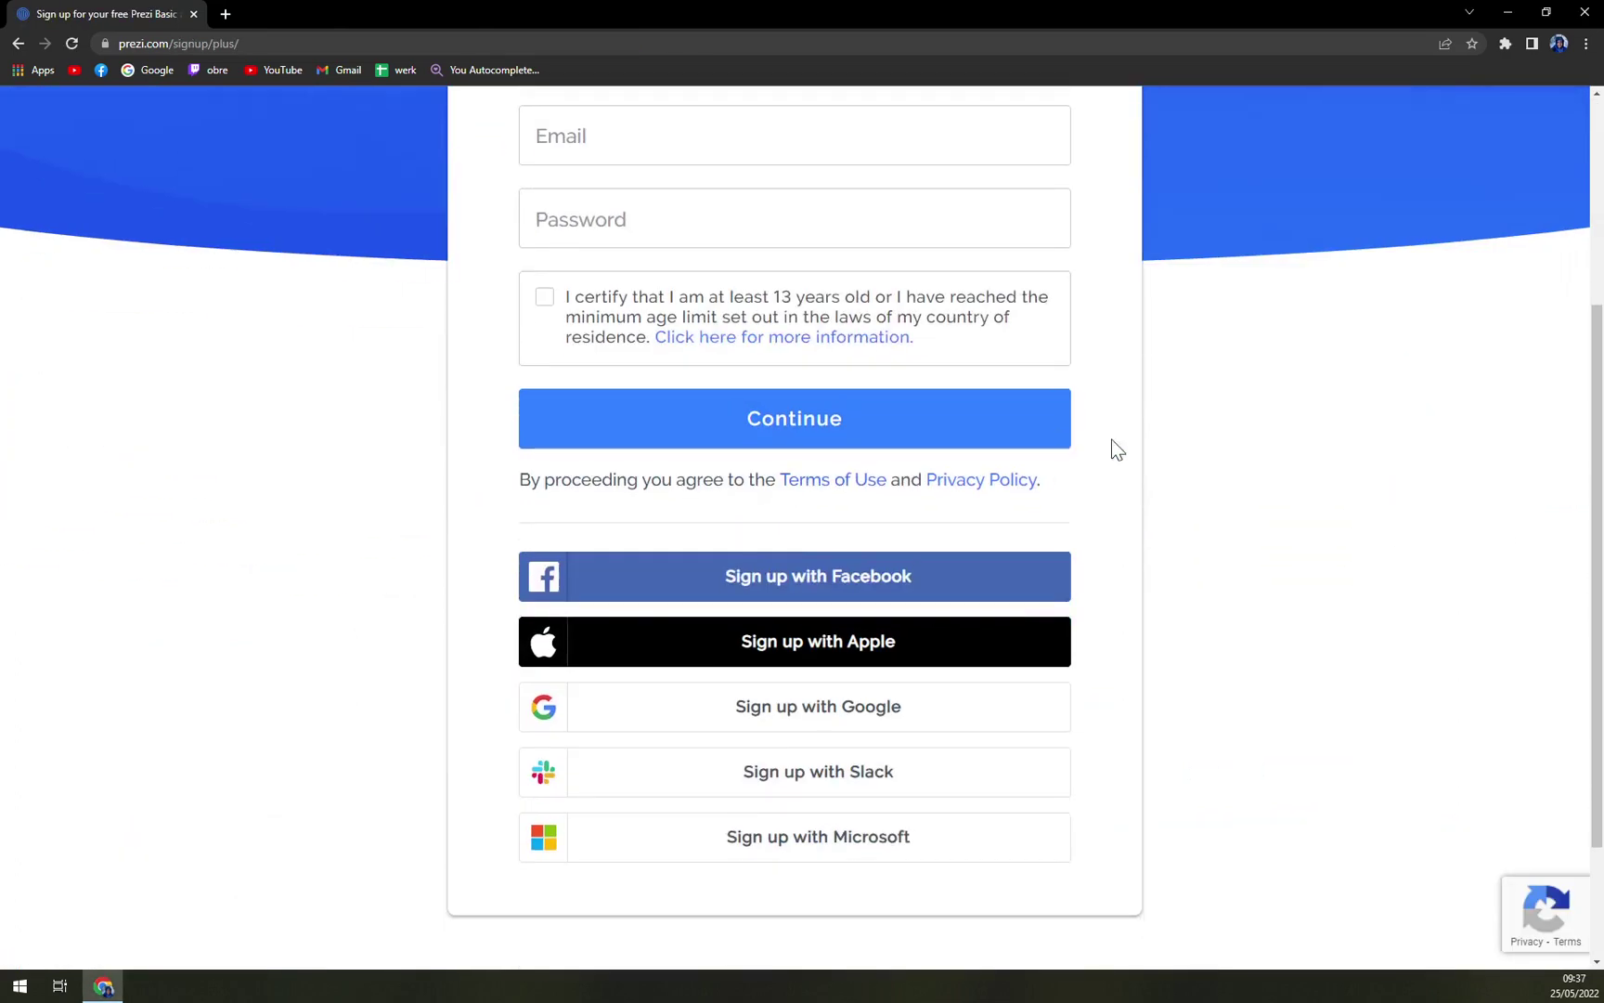
{"action": "left_click", "coordinate": [1032, 436]}
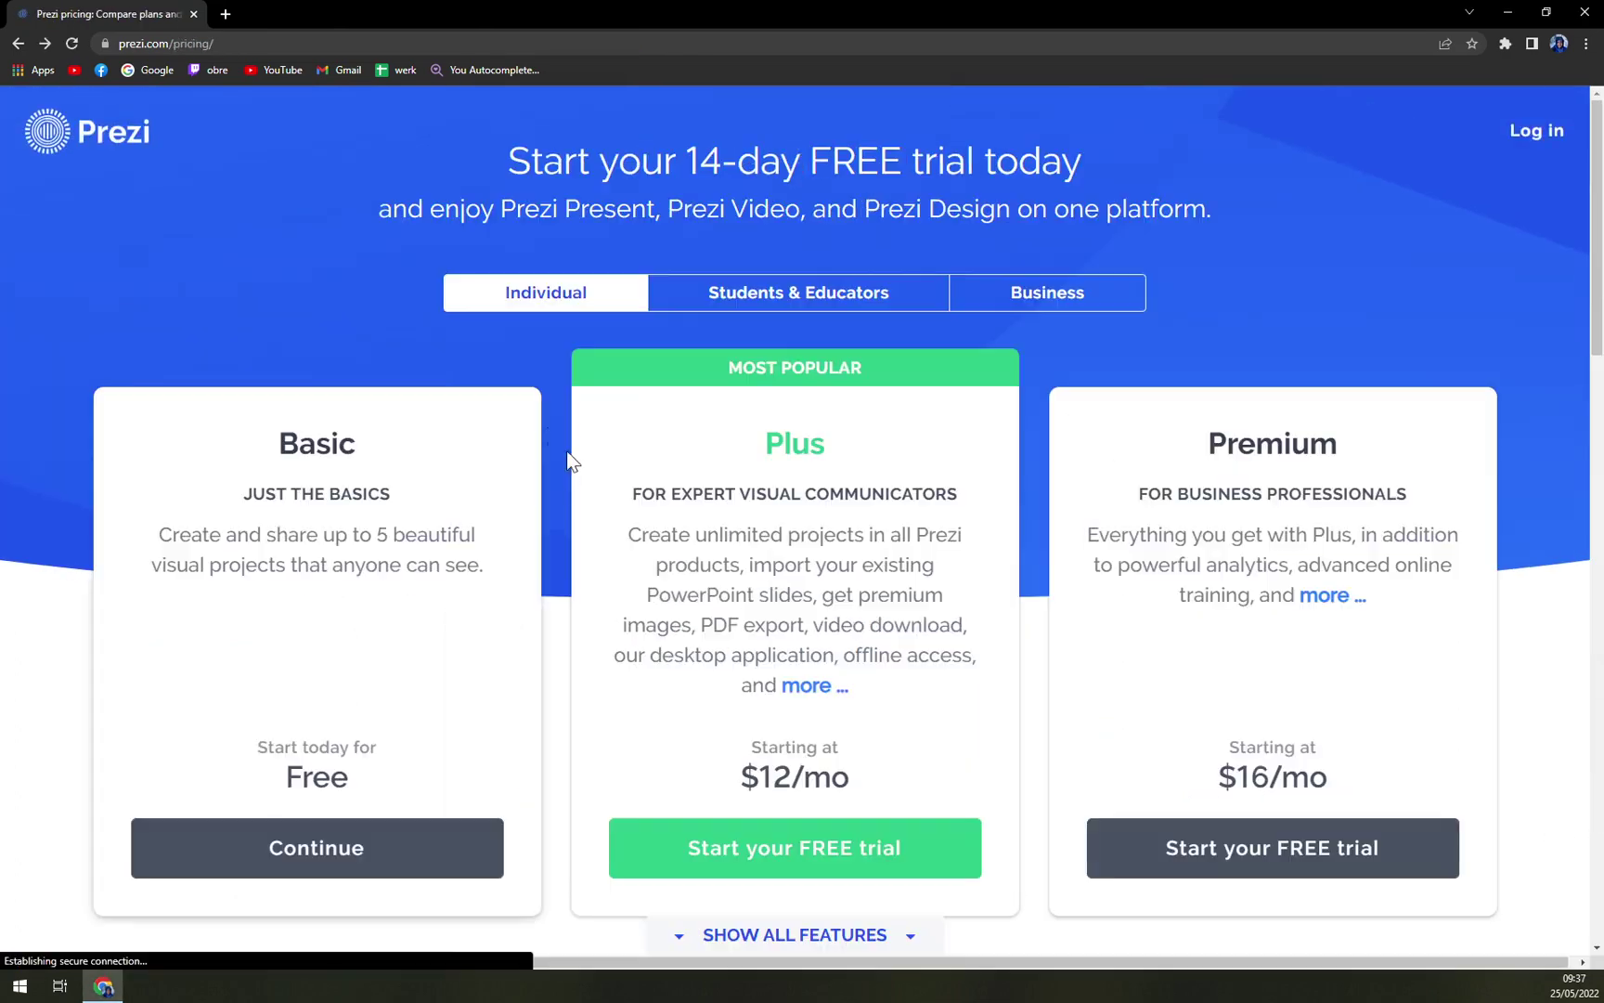
{"action": "scroll", "coordinate": [415, 666], "scroll_direction": "down", "scroll_amount": 2}
{"action": "left_click", "coordinate": [307, 701]}
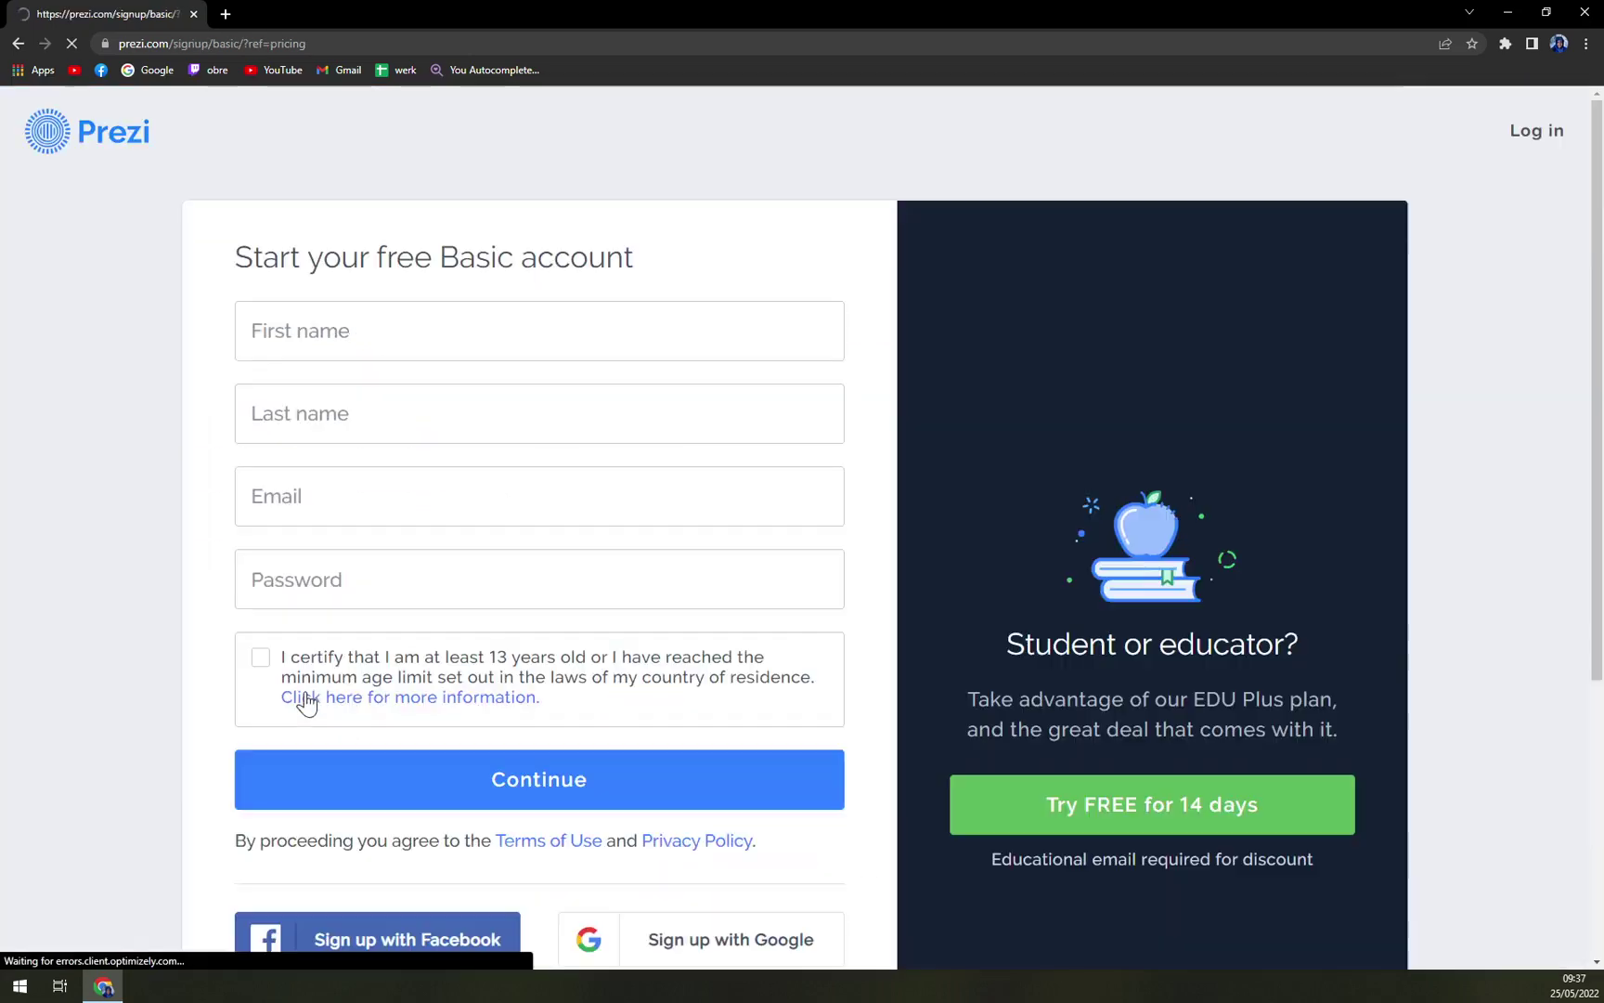
{"action": "scroll", "coordinate": [315, 699], "scroll_direction": "down", "scroll_amount": 3}
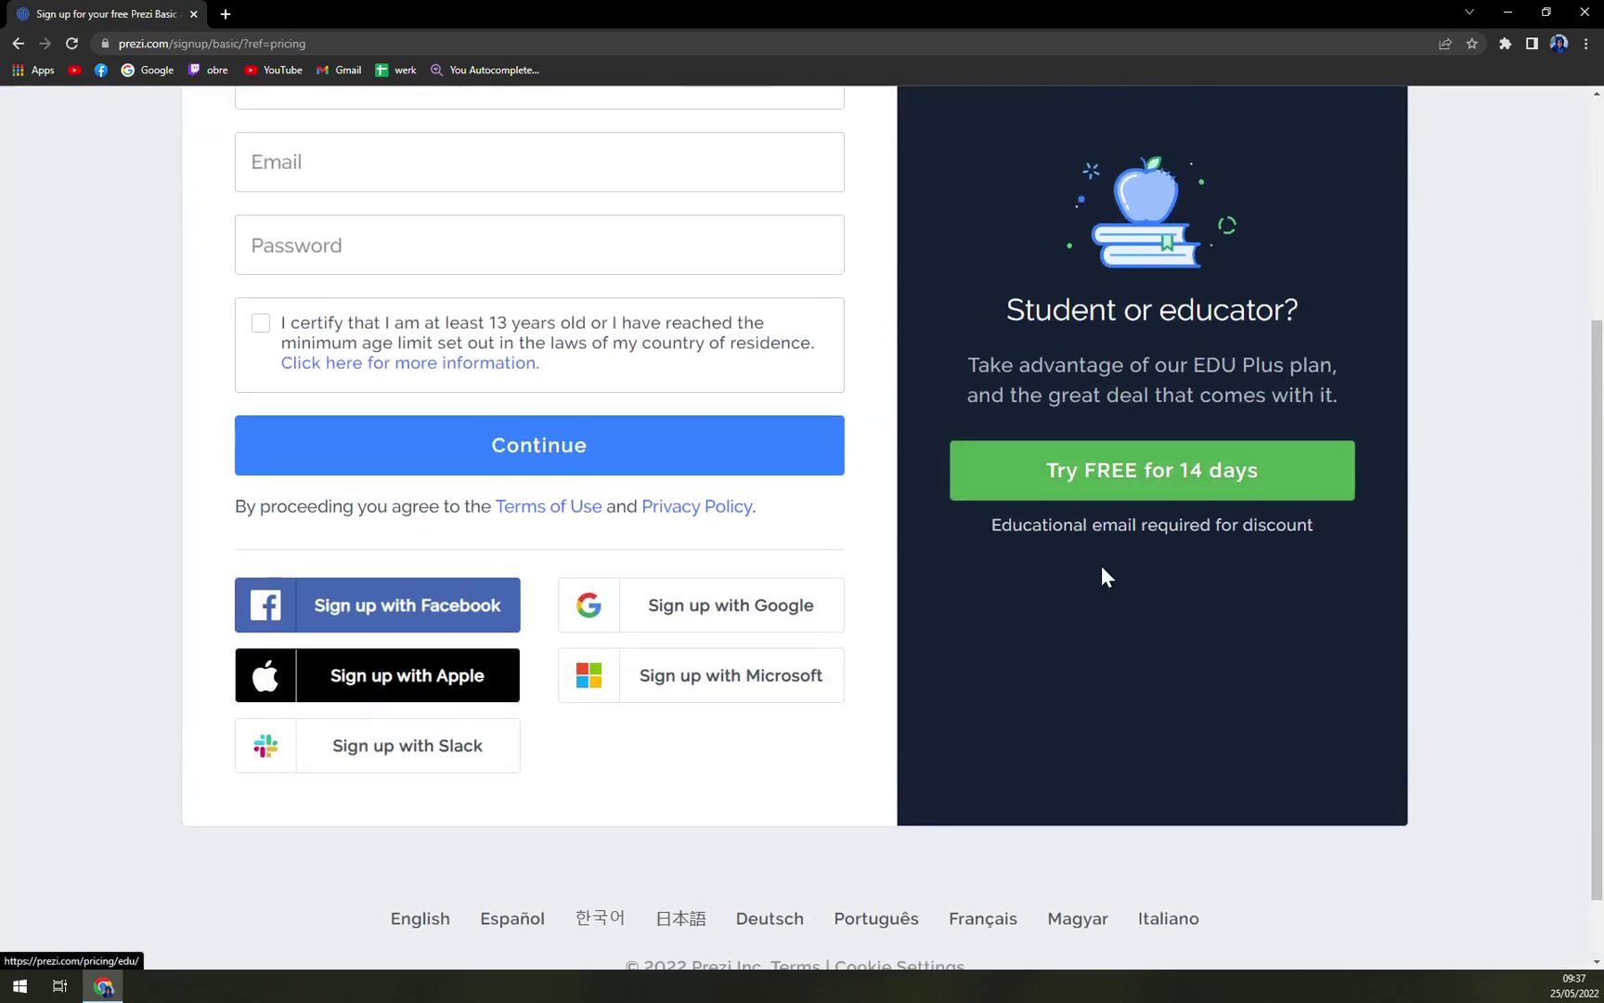
{"action": "scroll", "coordinate": [1102, 576], "scroll_direction": "up", "scroll_amount": 2}
{"action": "scroll", "coordinate": [734, 691], "scroll_direction": "down", "scroll_amount": 1}
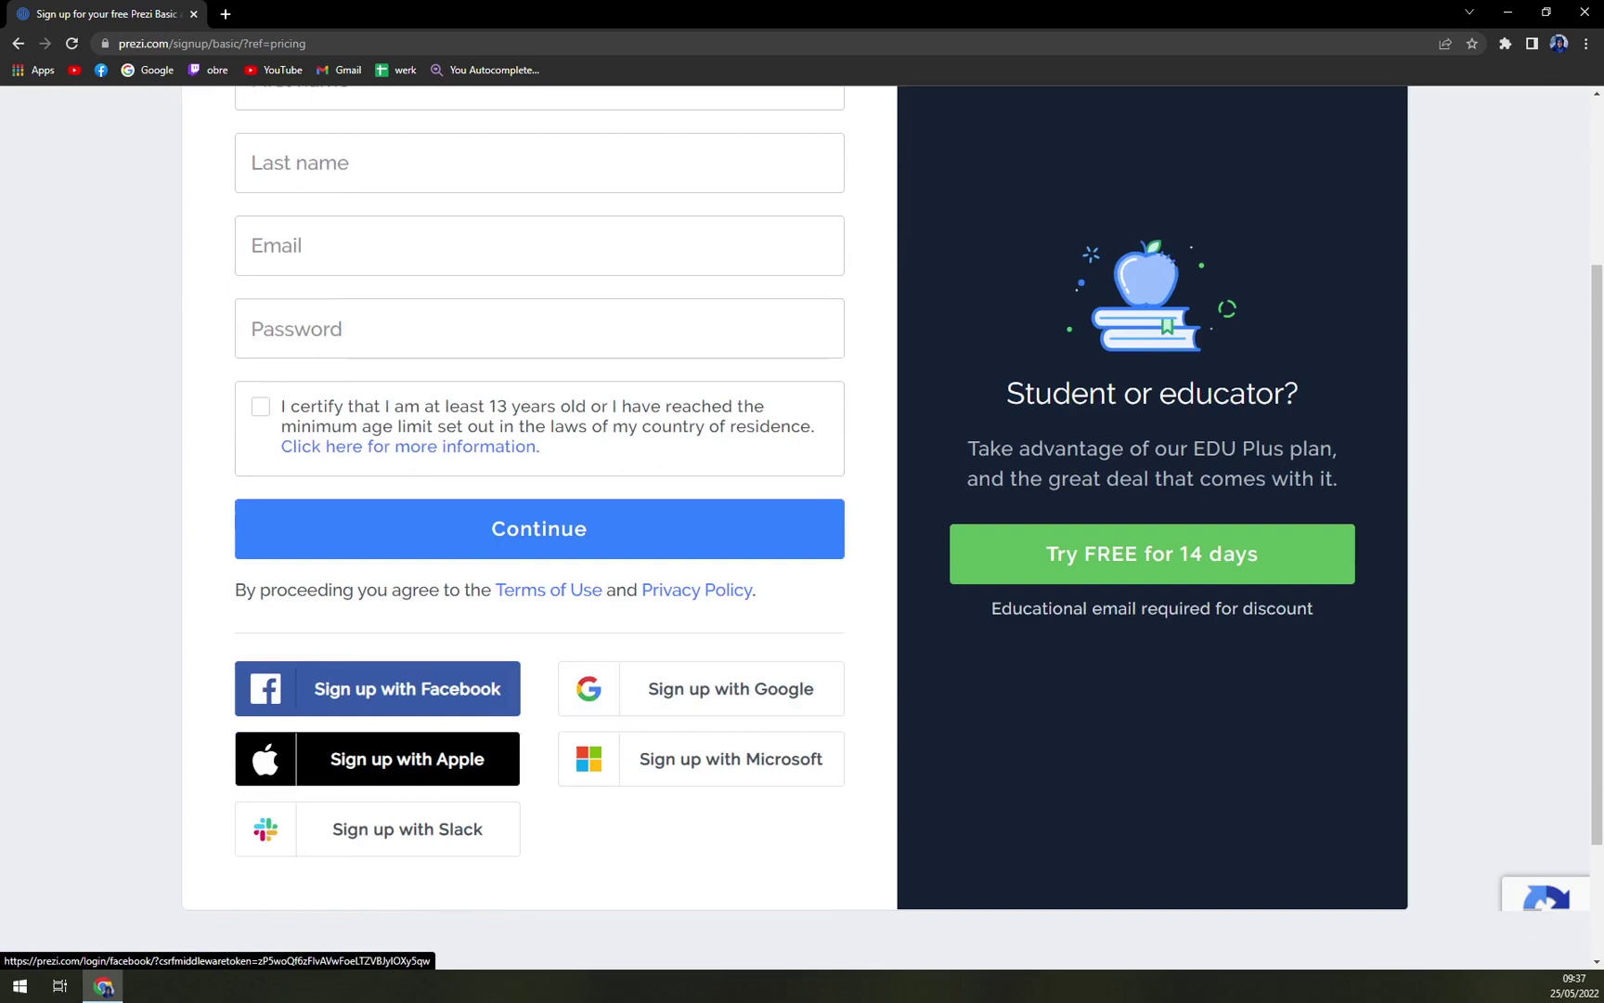
{"action": "scroll", "coordinate": [419, 484], "scroll_direction": "up", "scroll_amount": 3}
{"action": "left_click", "coordinate": [731, 418]}
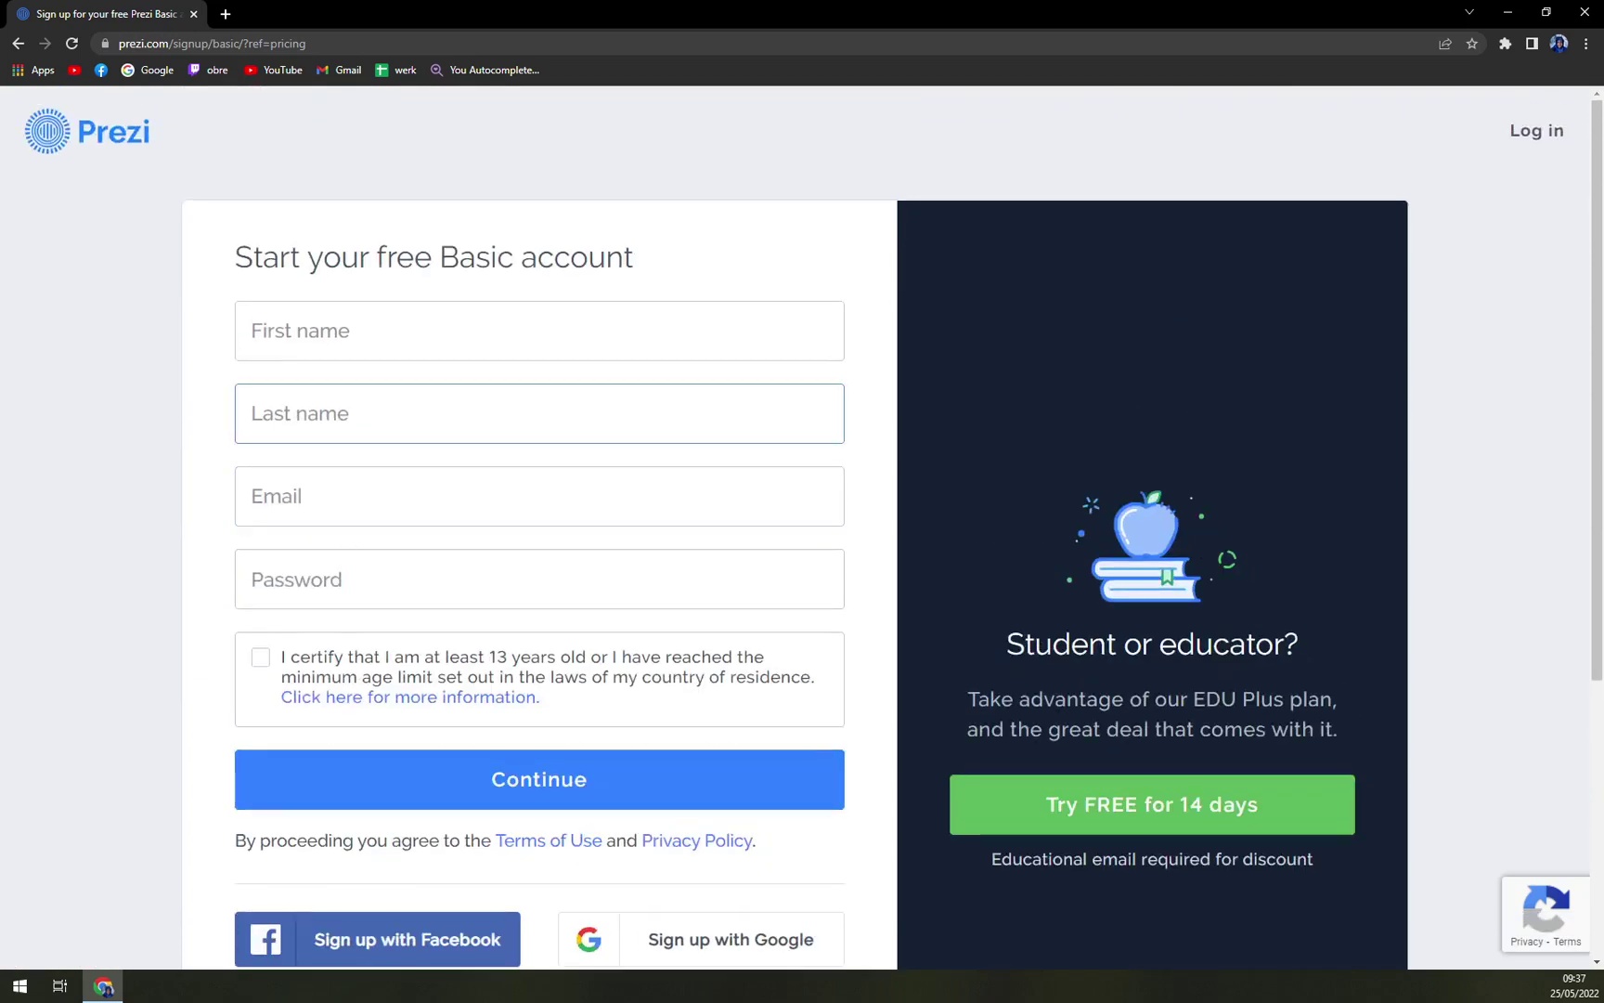
{"action": "key", "text": "alt+Left"}
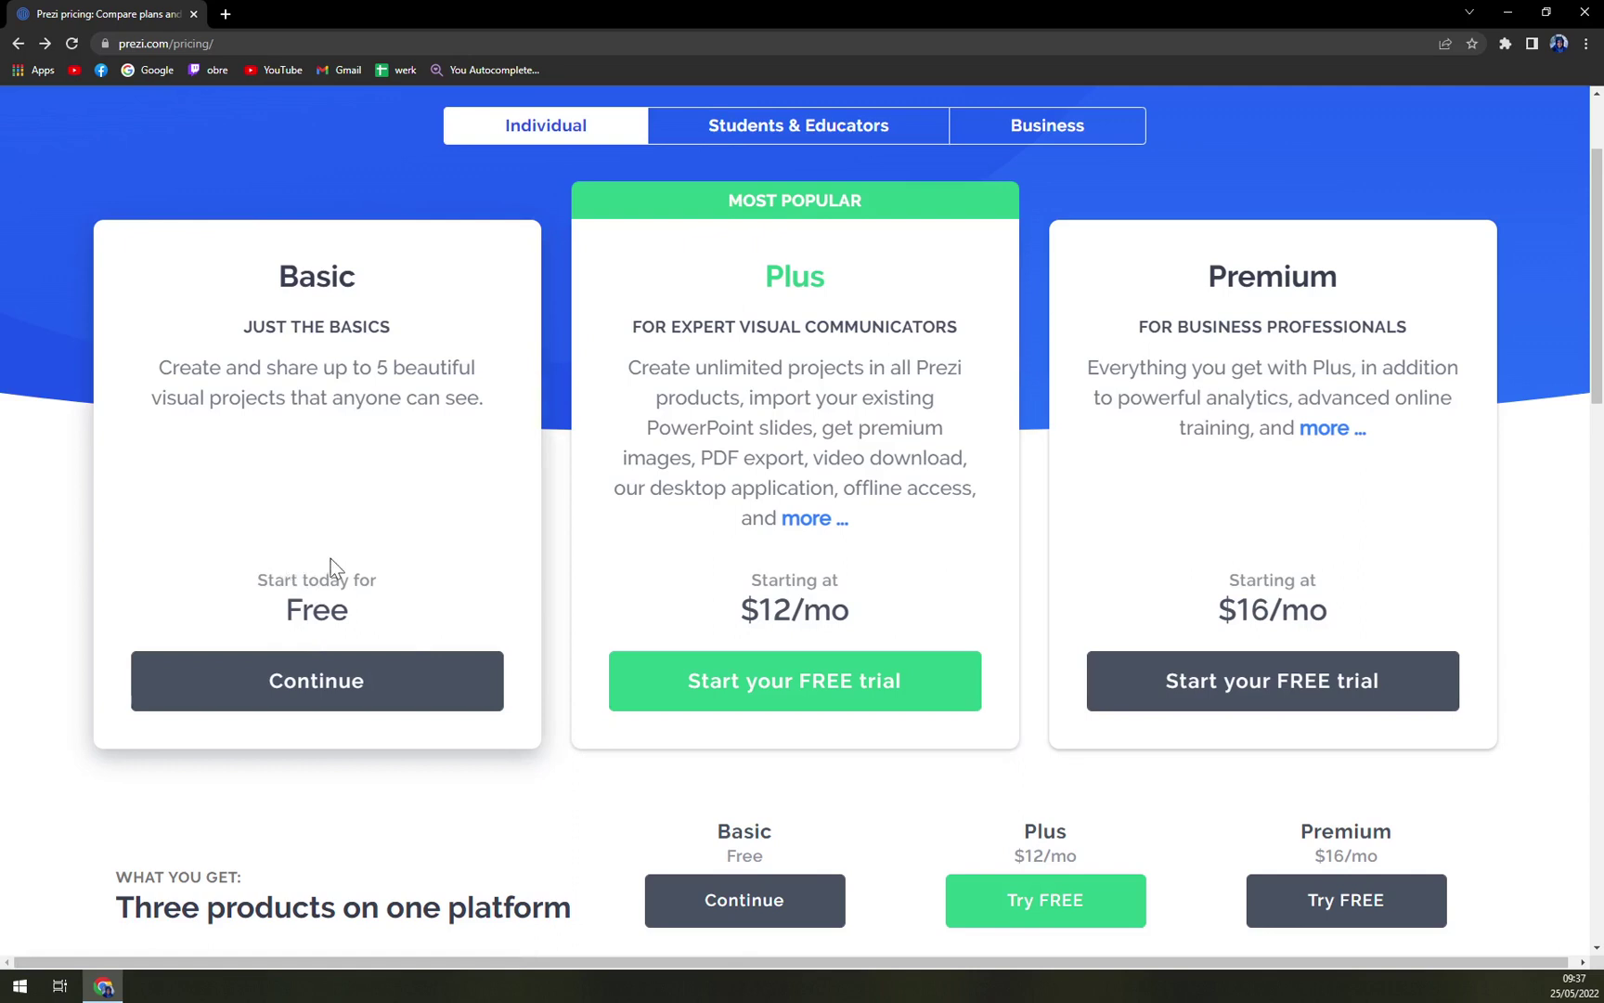
- Start the Plus plan free trial and choose to sign up with Google
{"action": "scroll", "coordinate": [813, 562], "scroll_direction": "down", "scroll_amount": 1}
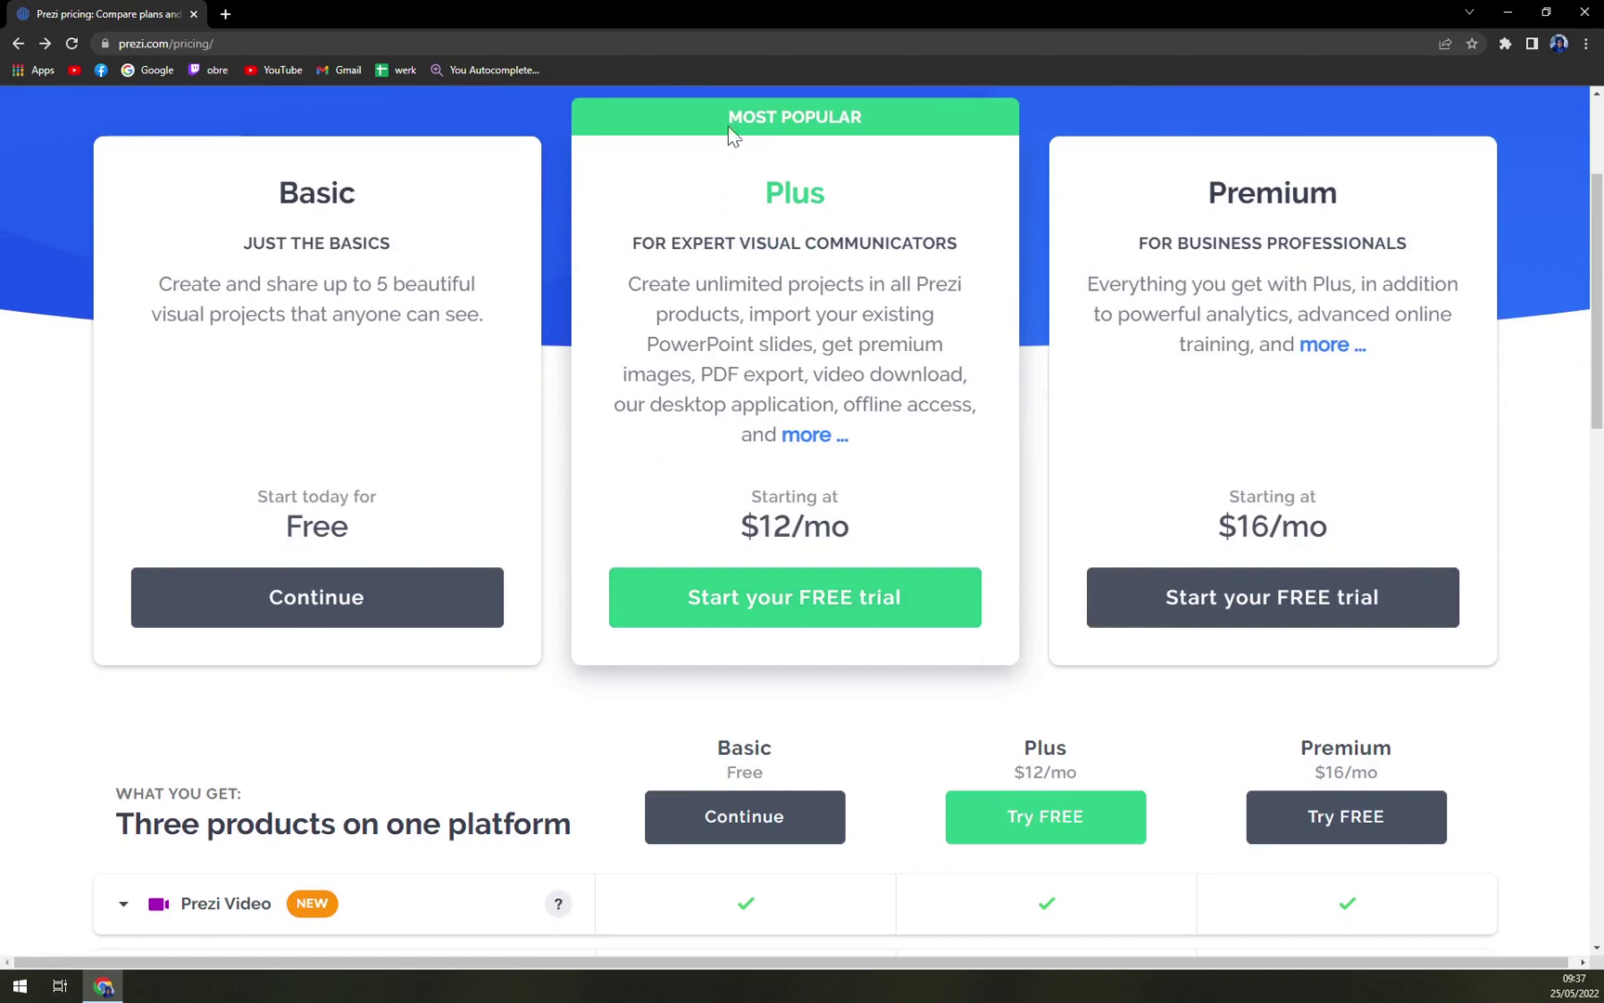
{"action": "left_click", "coordinate": [763, 615]}
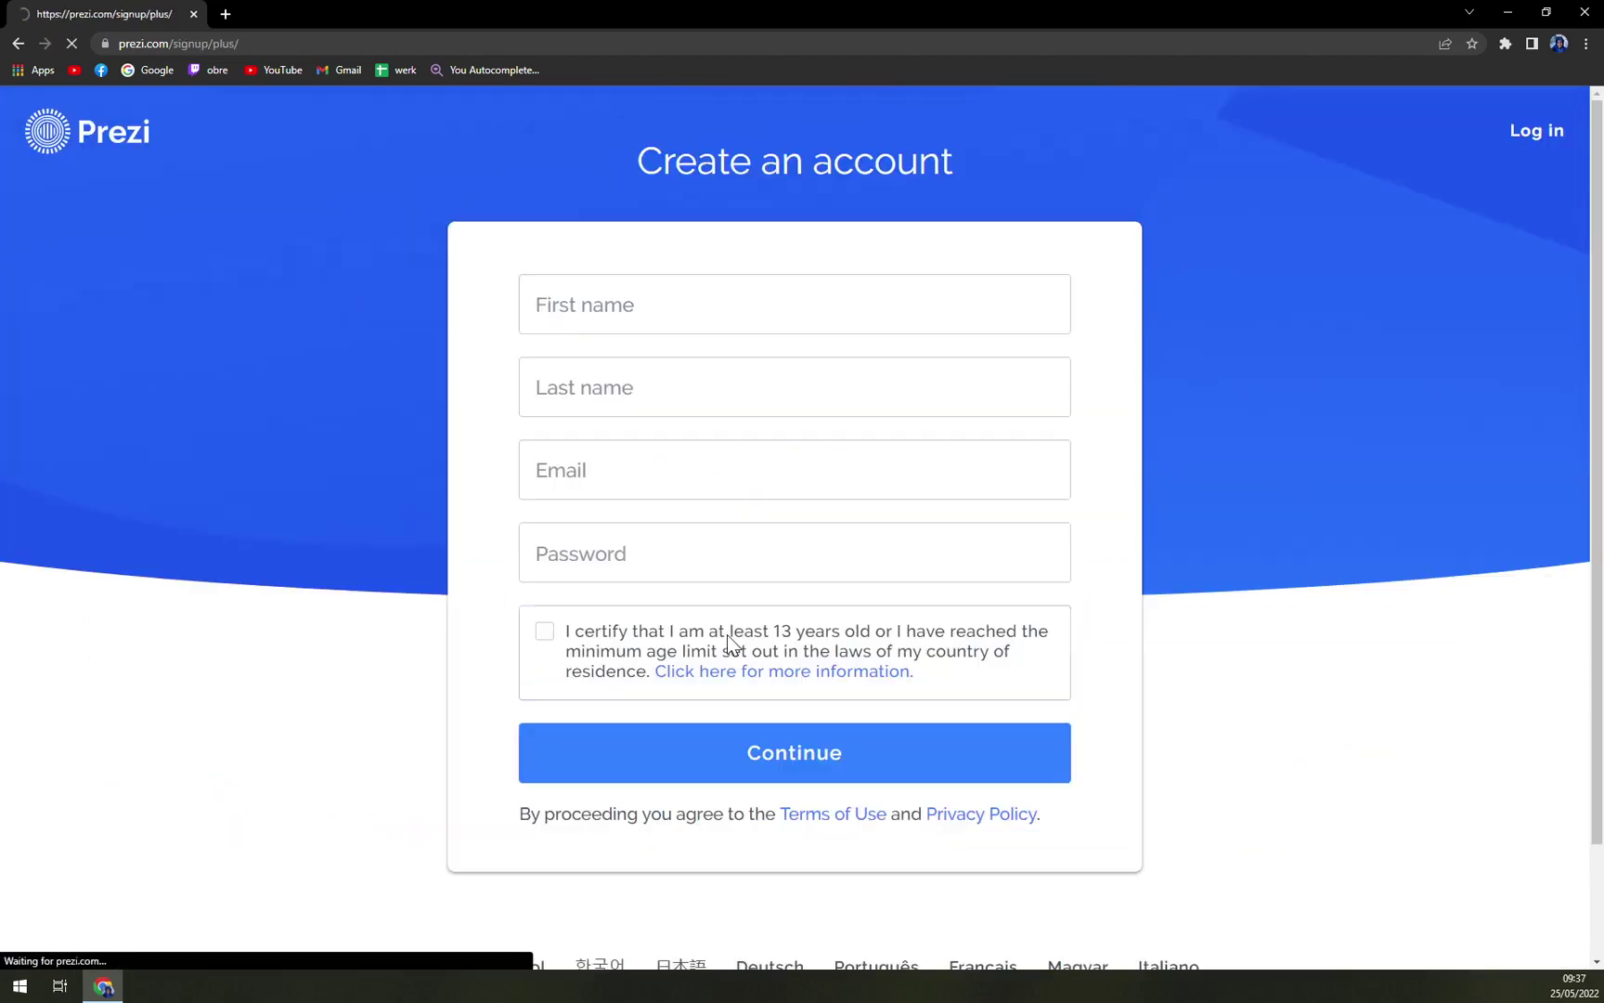
{"action": "scroll", "coordinate": [629, 518], "scroll_direction": "down", "scroll_amount": 1}
{"action": "scroll", "coordinate": [544, 519], "scroll_direction": "up", "scroll_amount": 1}
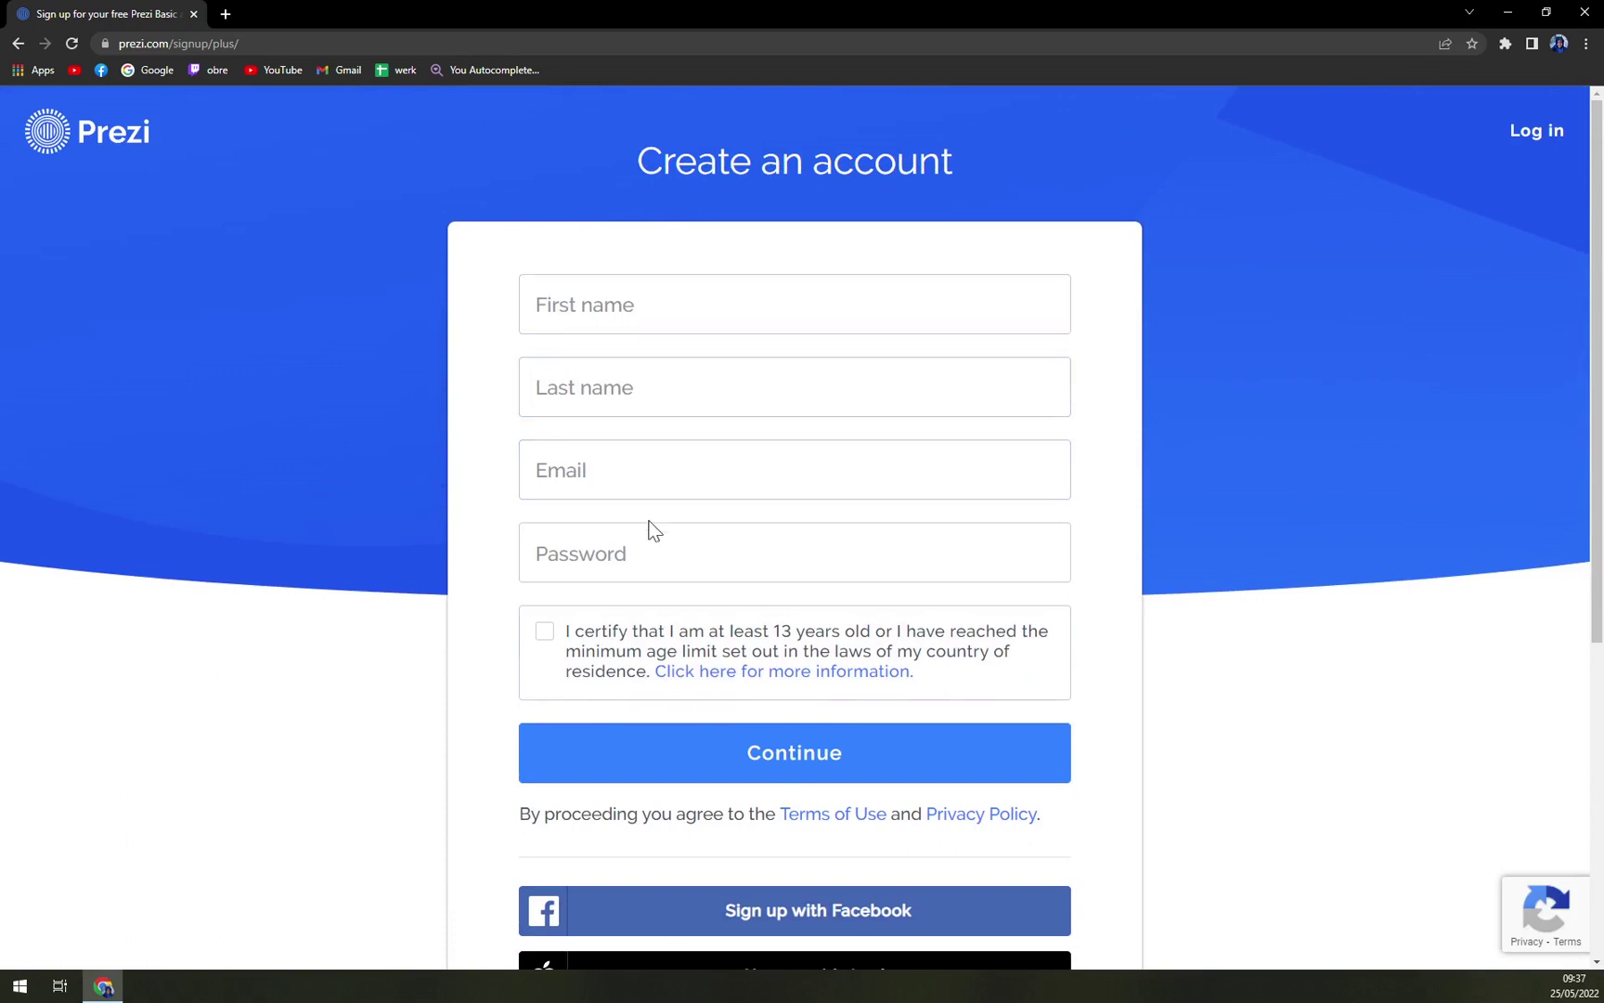
{"action": "scroll", "coordinate": [644, 635], "scroll_direction": "down", "scroll_amount": 1}
{"action": "scroll", "coordinate": [645, 635], "scroll_direction": "down", "scroll_amount": 3}
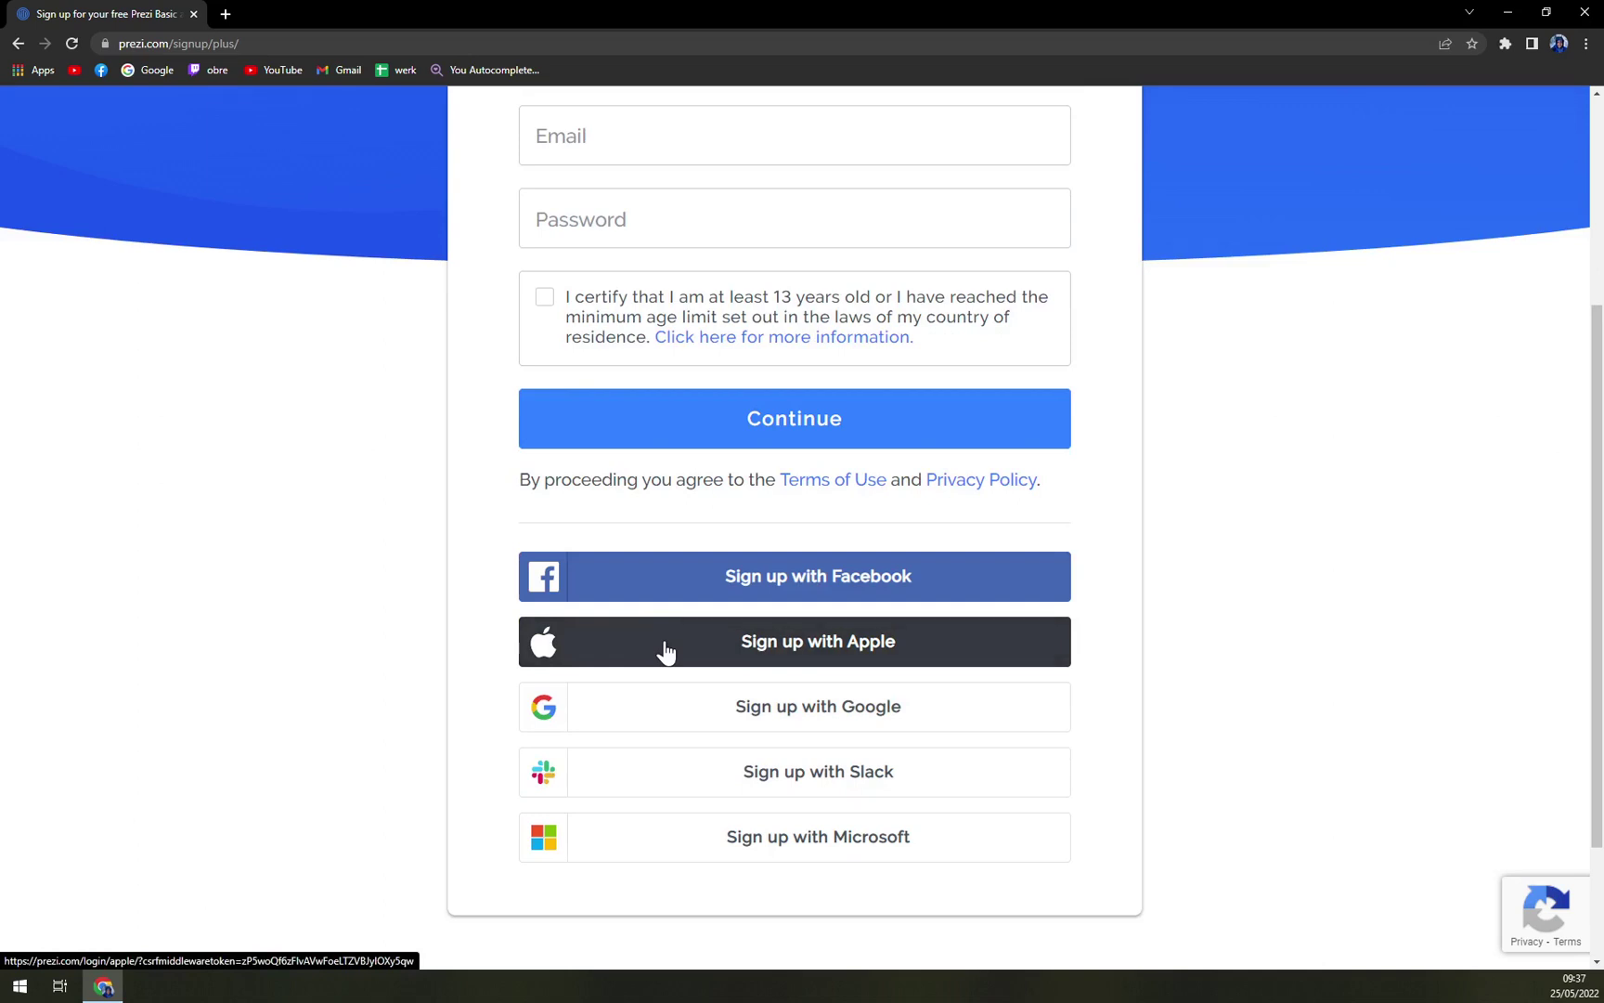
{"action": "left_click", "coordinate": [806, 704]}
- Pick the Google account, accept the terms, and create the new Prezi account
{"action": "left_click", "coordinate": [641, 478]}
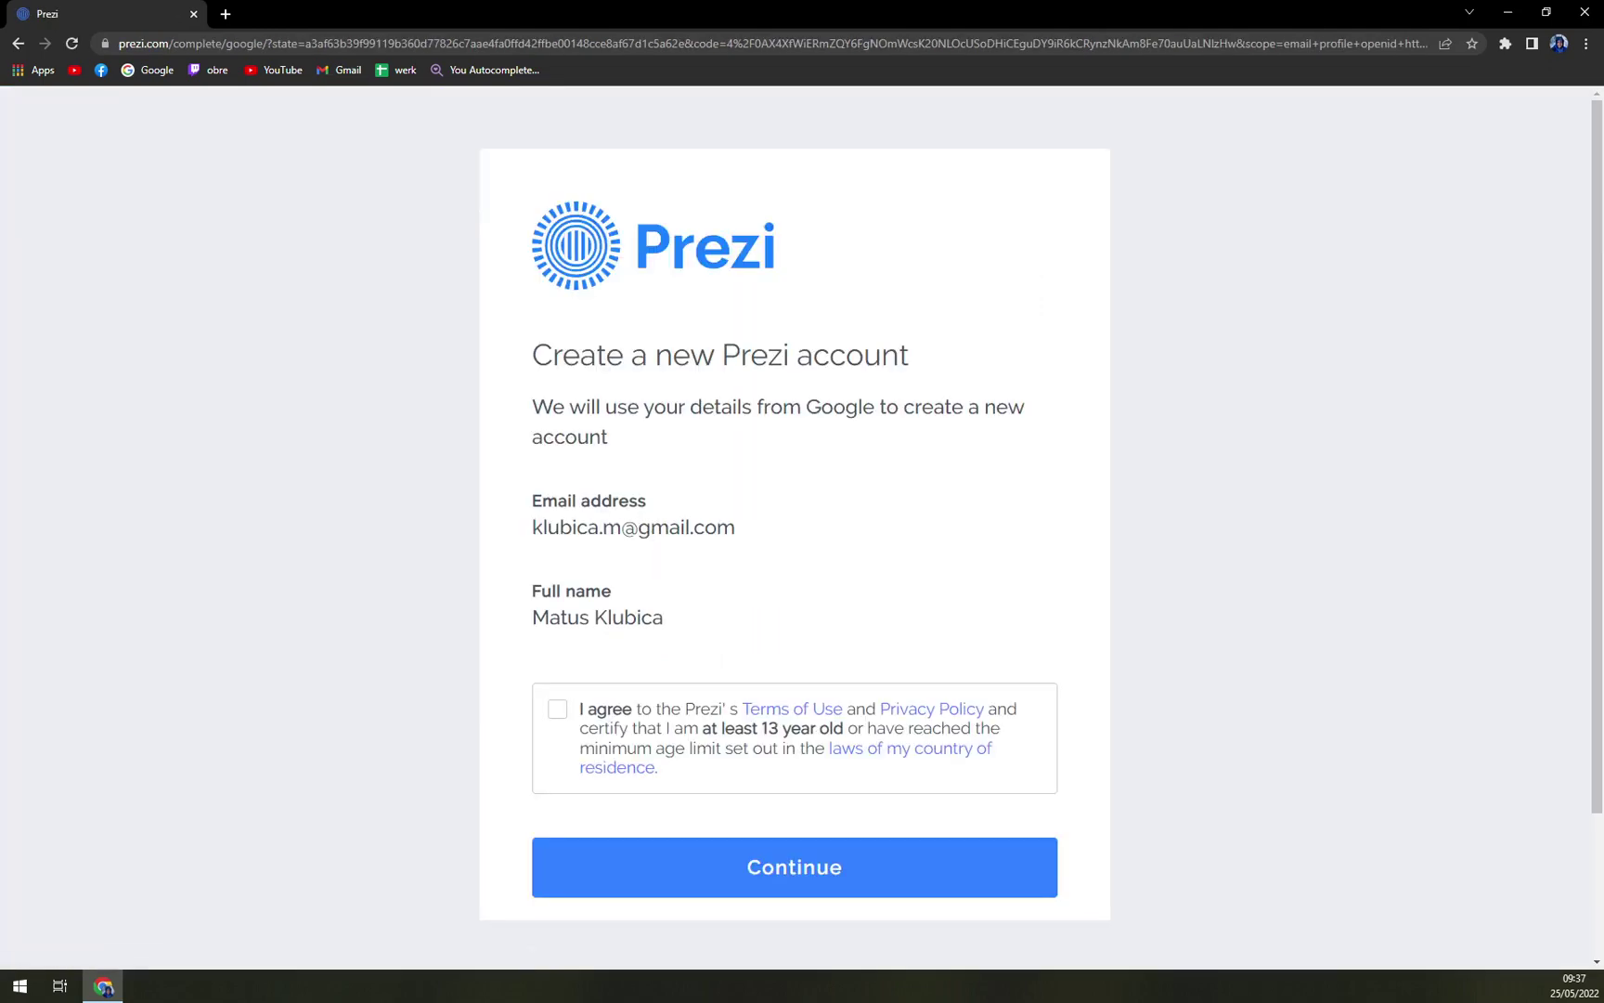
{"action": "scroll", "coordinate": [443, 547], "scroll_direction": "down", "scroll_amount": 1}
{"action": "left_click", "coordinate": [557, 625]}
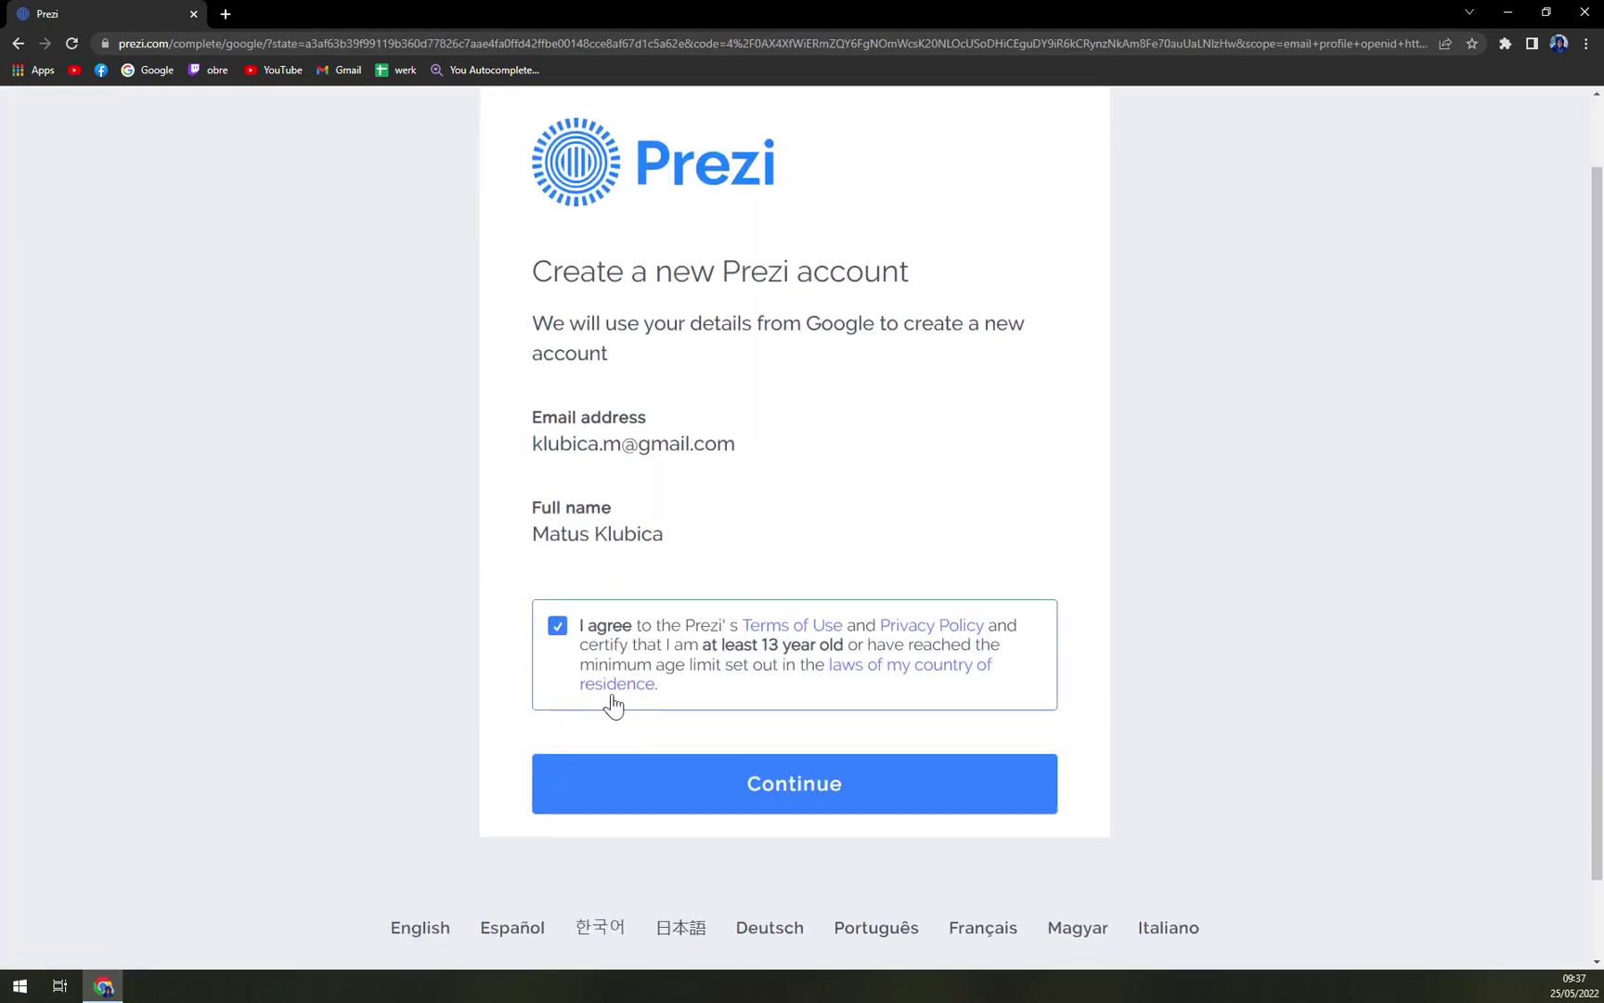
{"action": "left_click", "coordinate": [650, 787]}
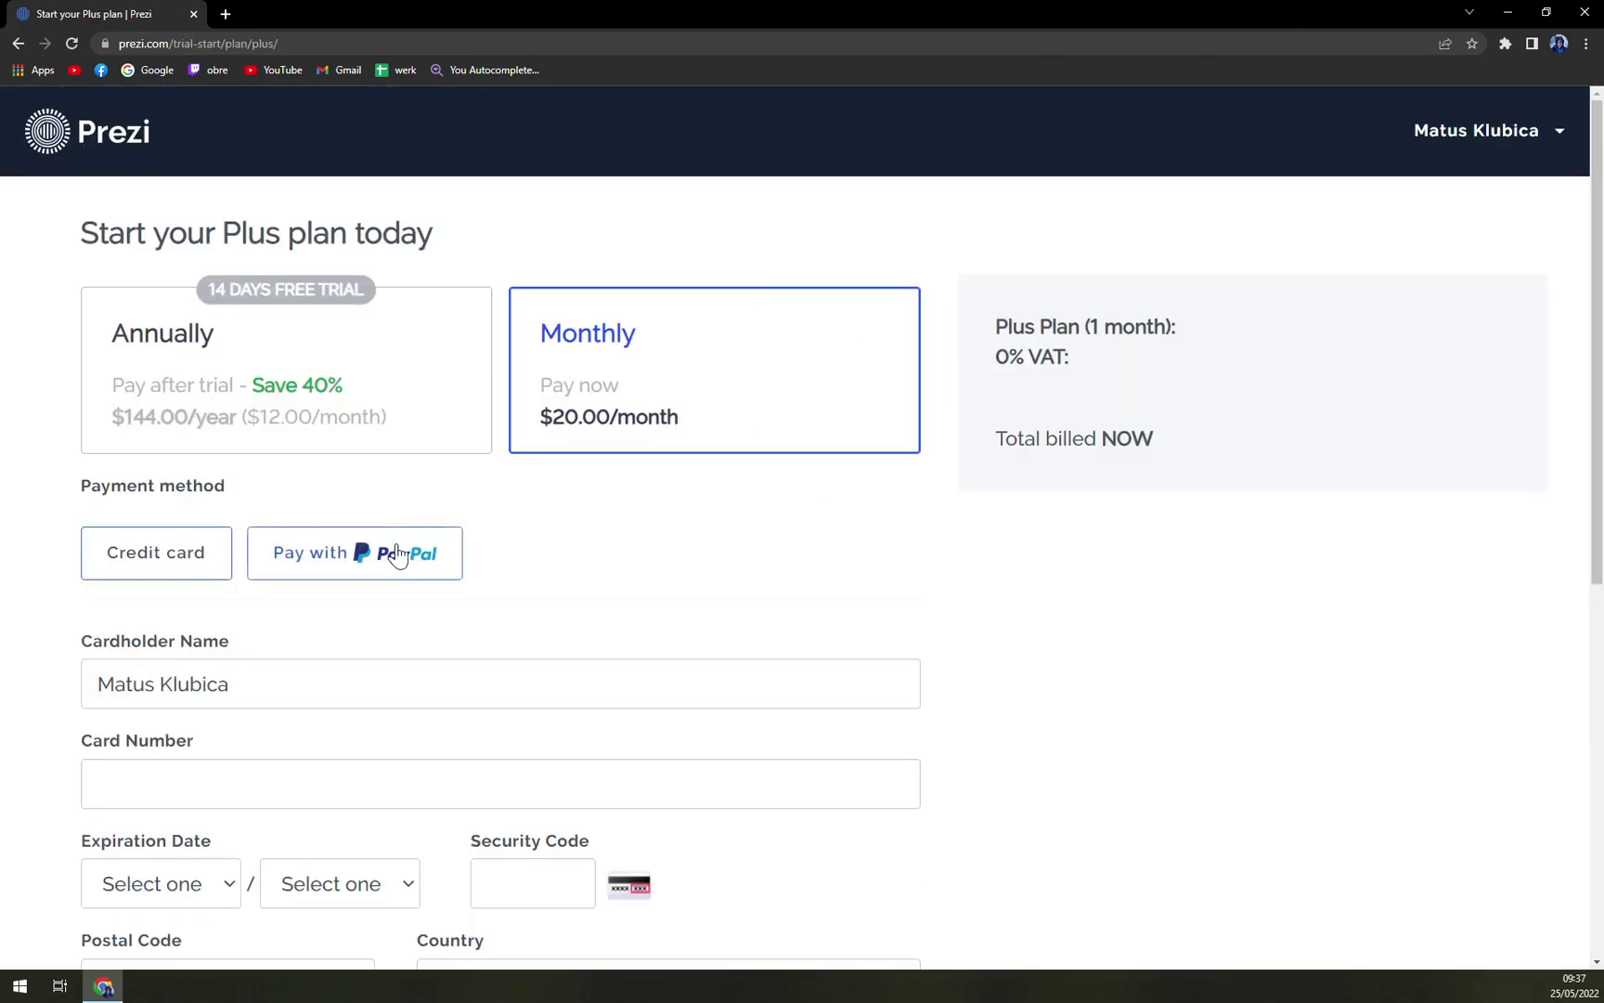
- Compare Monthly and Annually billing, settling on Annually for the 14-day free trial
{"action": "scroll", "coordinate": [589, 543], "scroll_direction": "down", "scroll_amount": 6}
{"action": "scroll", "coordinate": [617, 522], "scroll_direction": "up", "scroll_amount": 6}
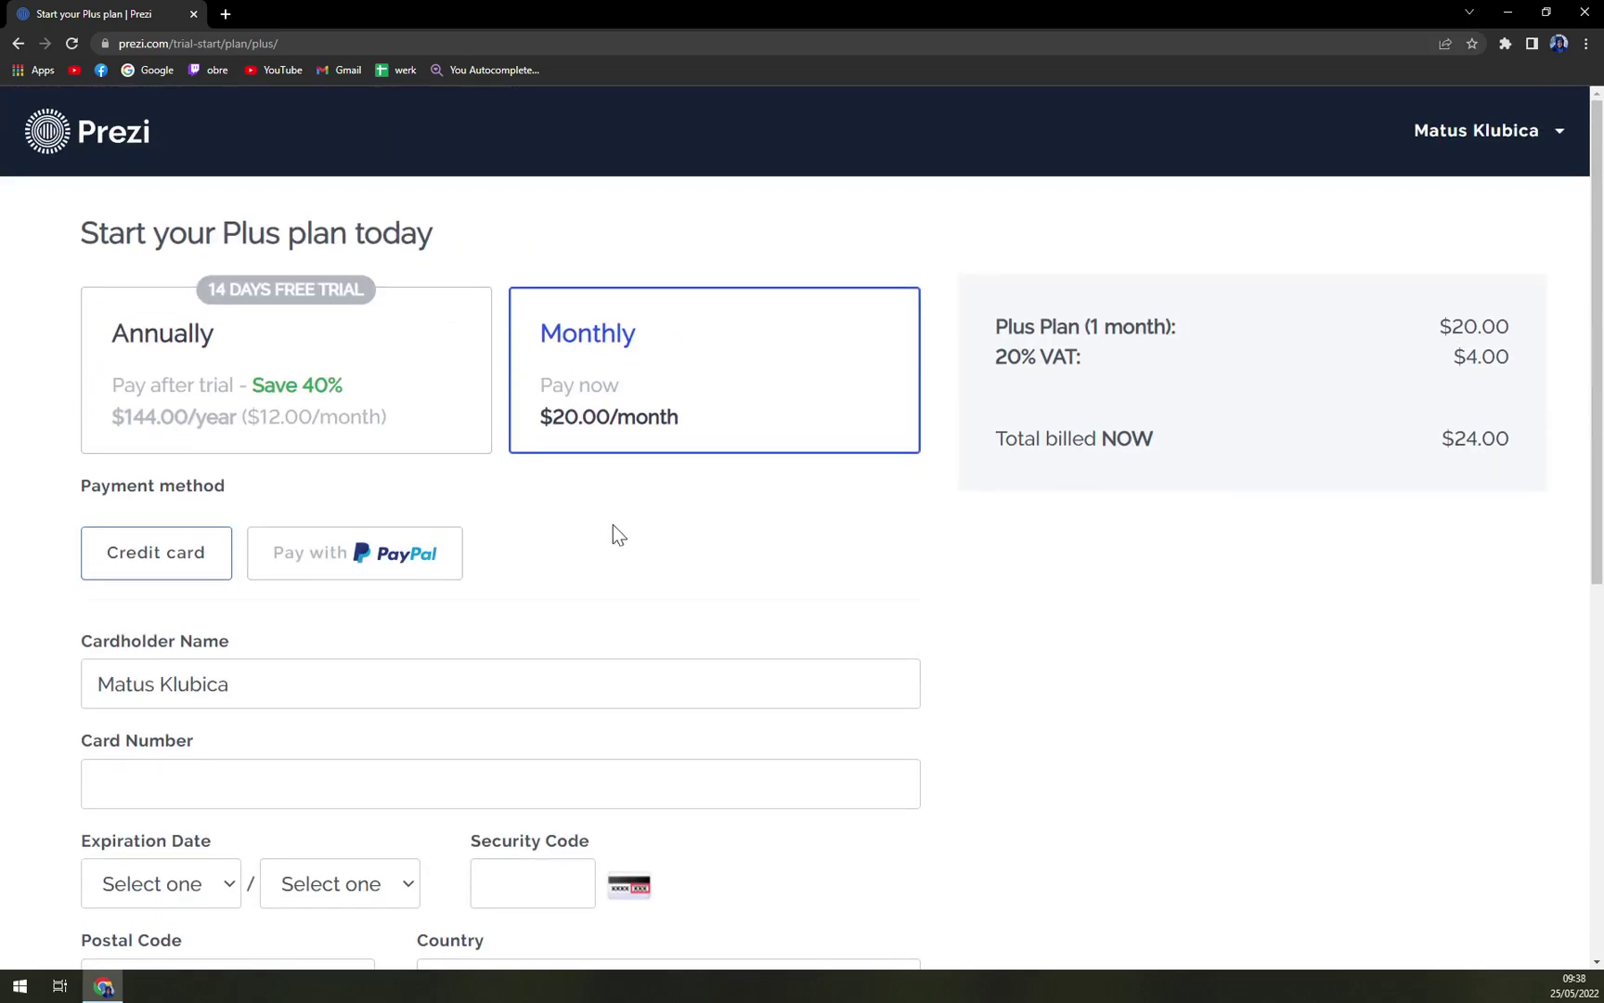
{"action": "left_click", "coordinate": [362, 399]}
{"action": "left_click", "coordinate": [681, 397]}
{"action": "scroll", "coordinate": [773, 561], "scroll_direction": "down", "scroll_amount": 1}
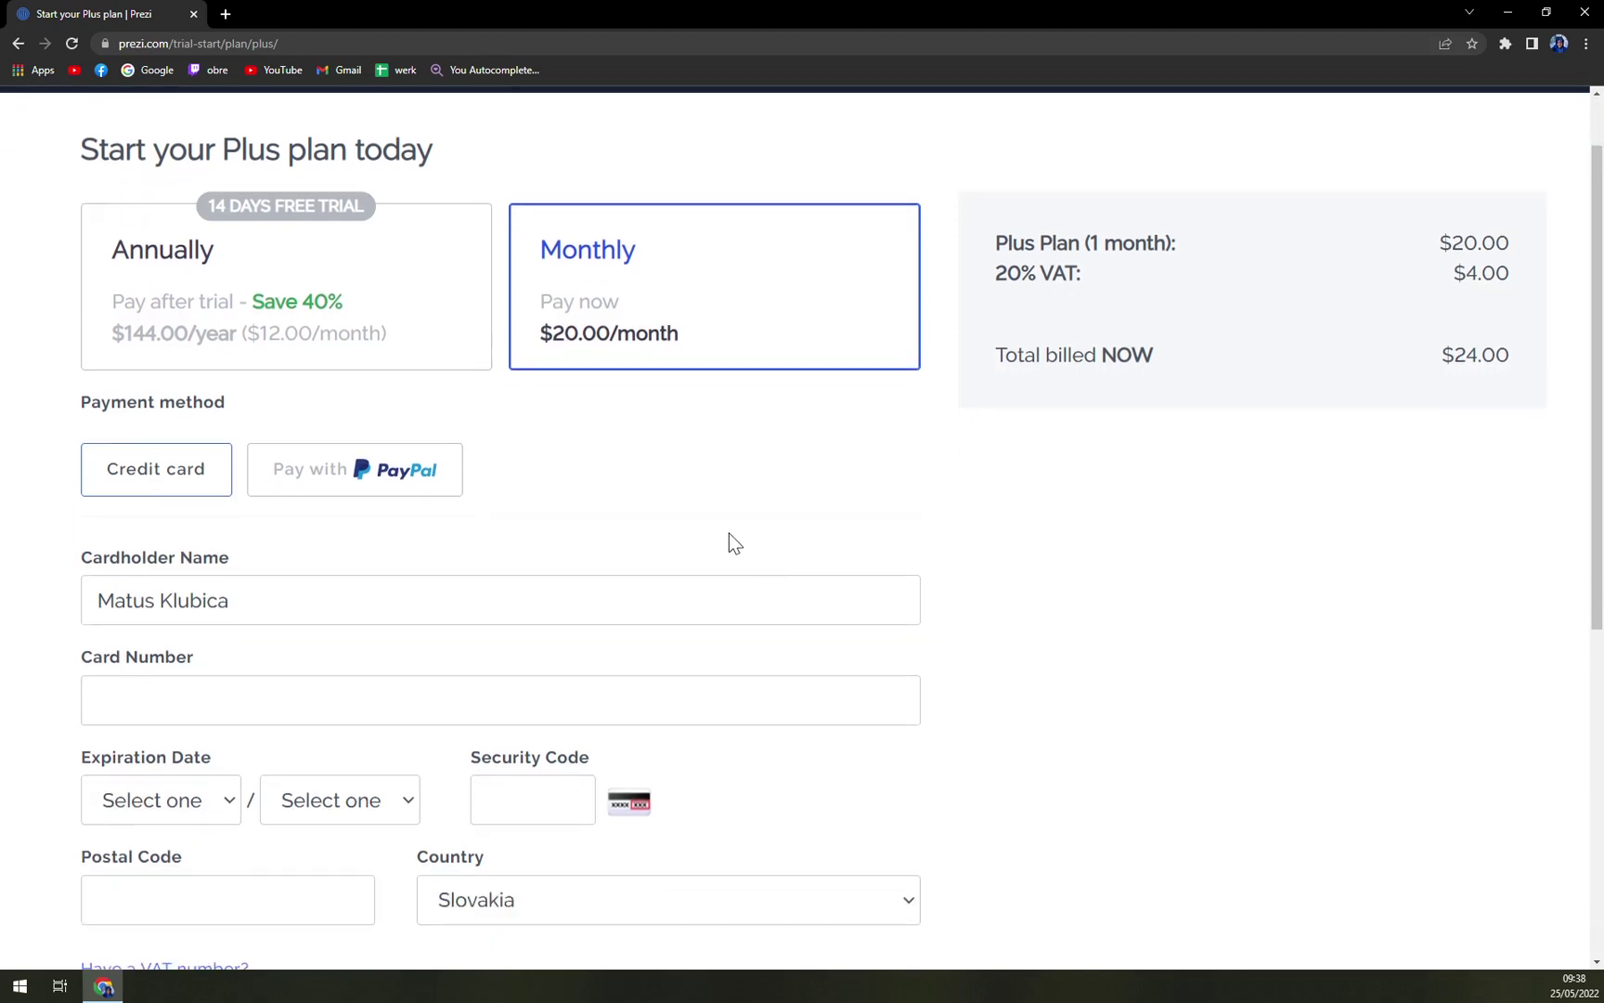
{"action": "scroll", "coordinate": [729, 534], "scroll_direction": "up", "scroll_amount": 1}
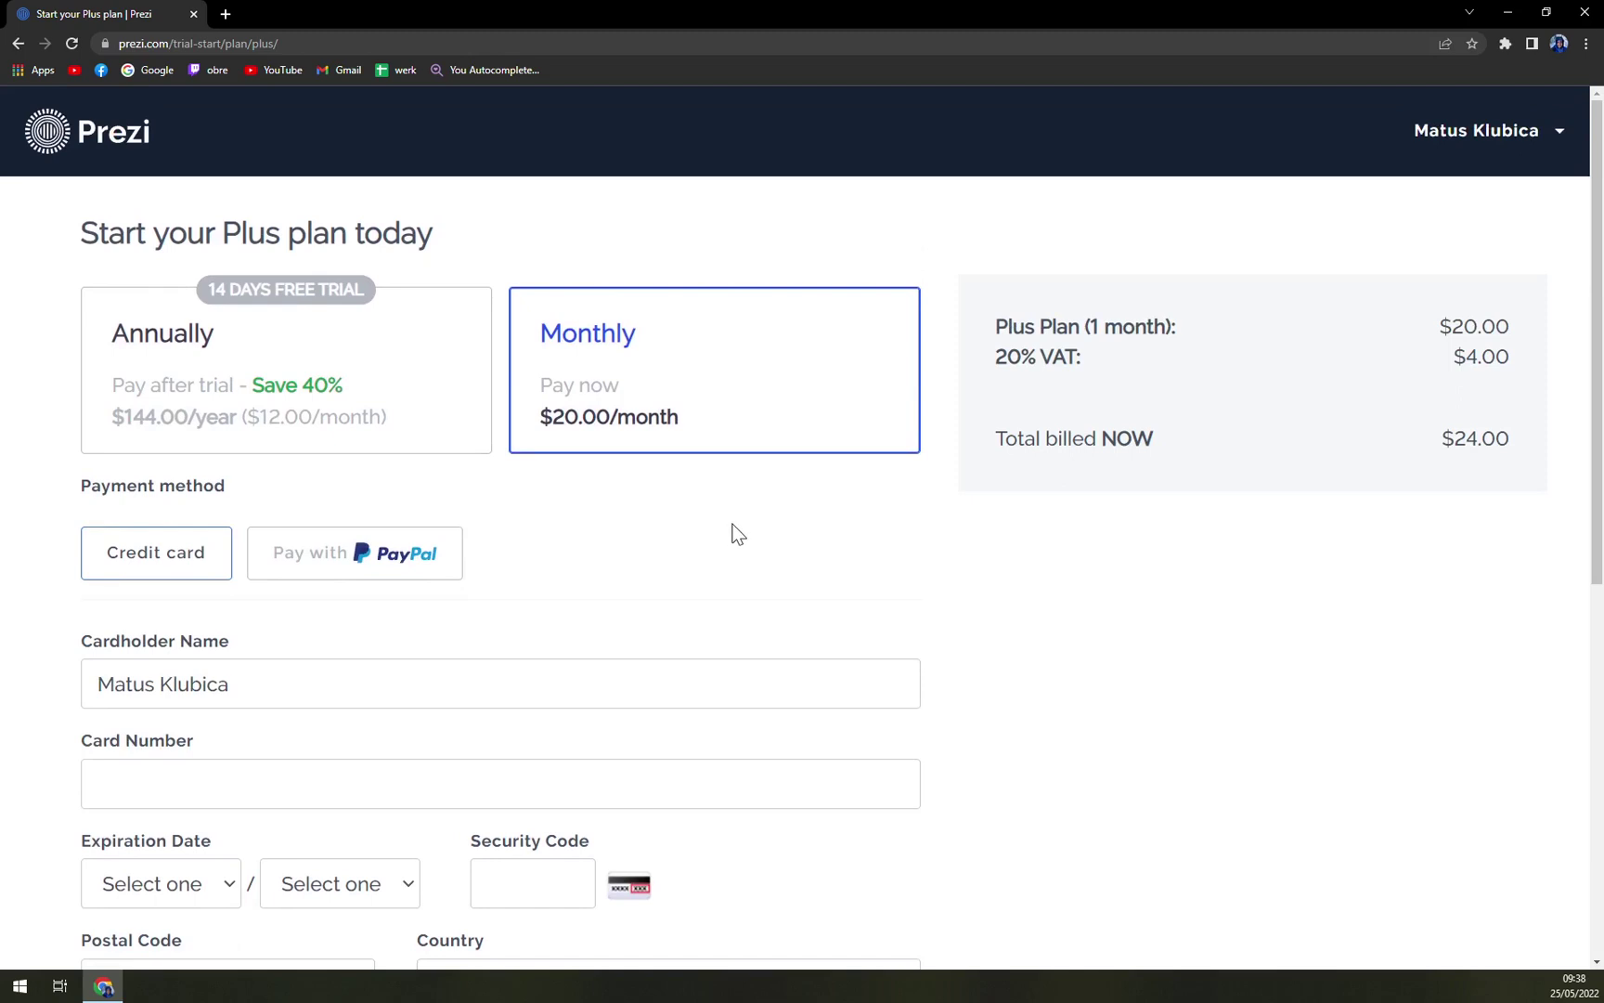
{"action": "left_click", "coordinate": [435, 377]}
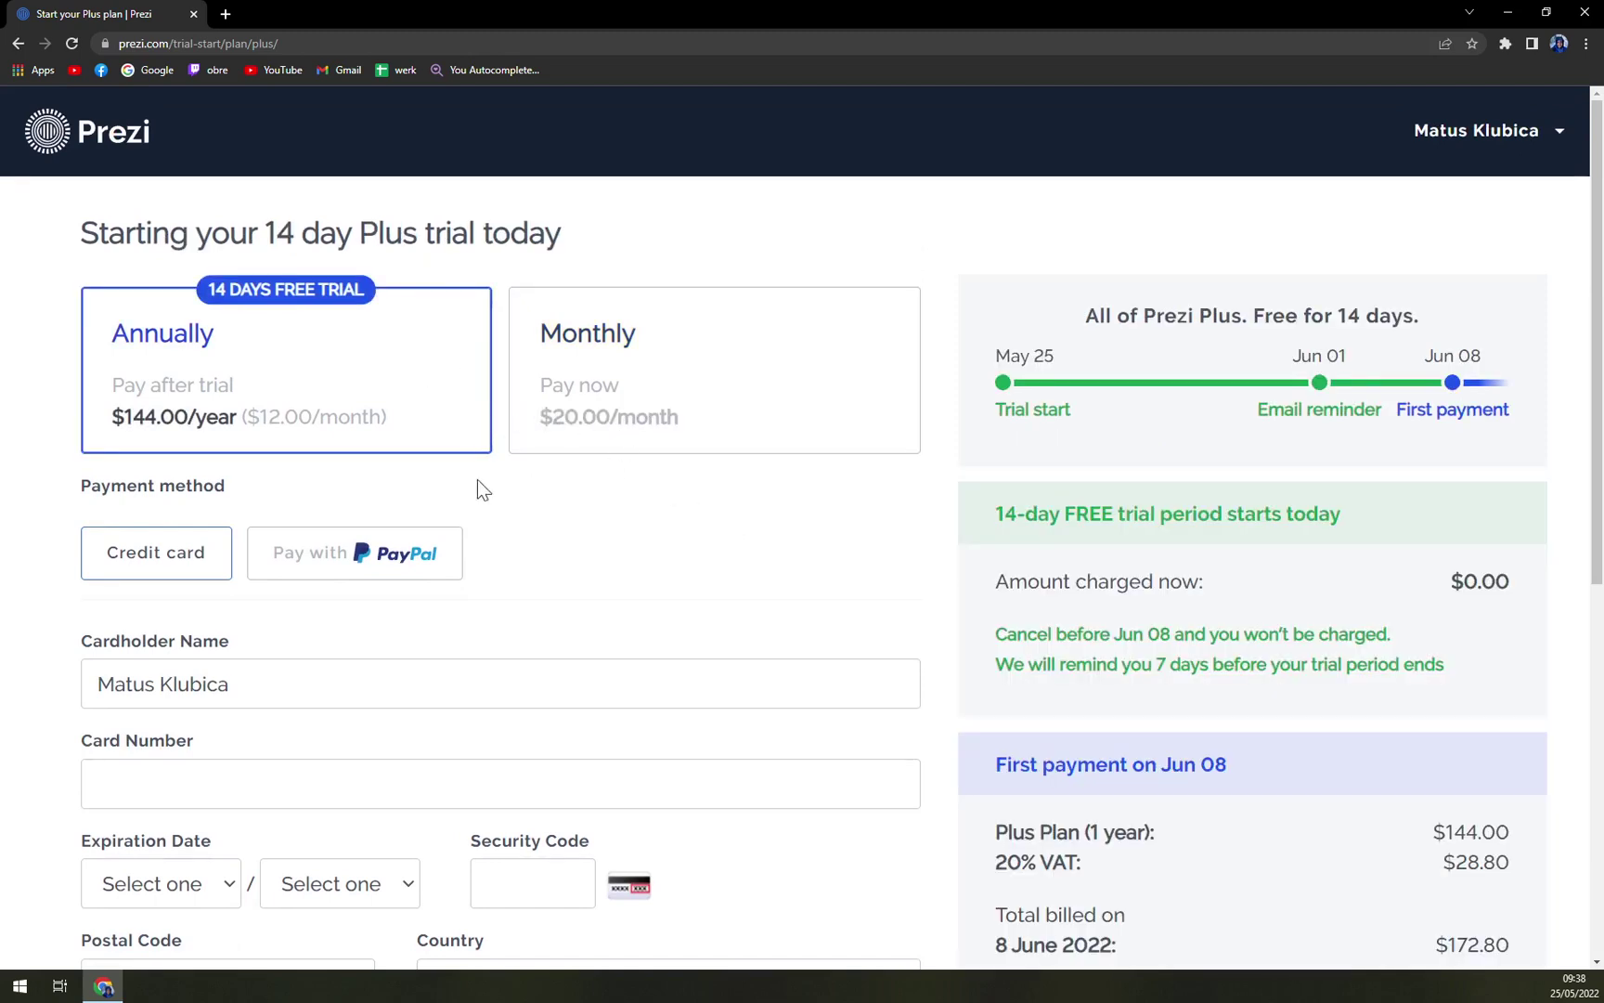
{"action": "scroll", "coordinate": [689, 506], "scroll_direction": "down", "scroll_amount": 3}
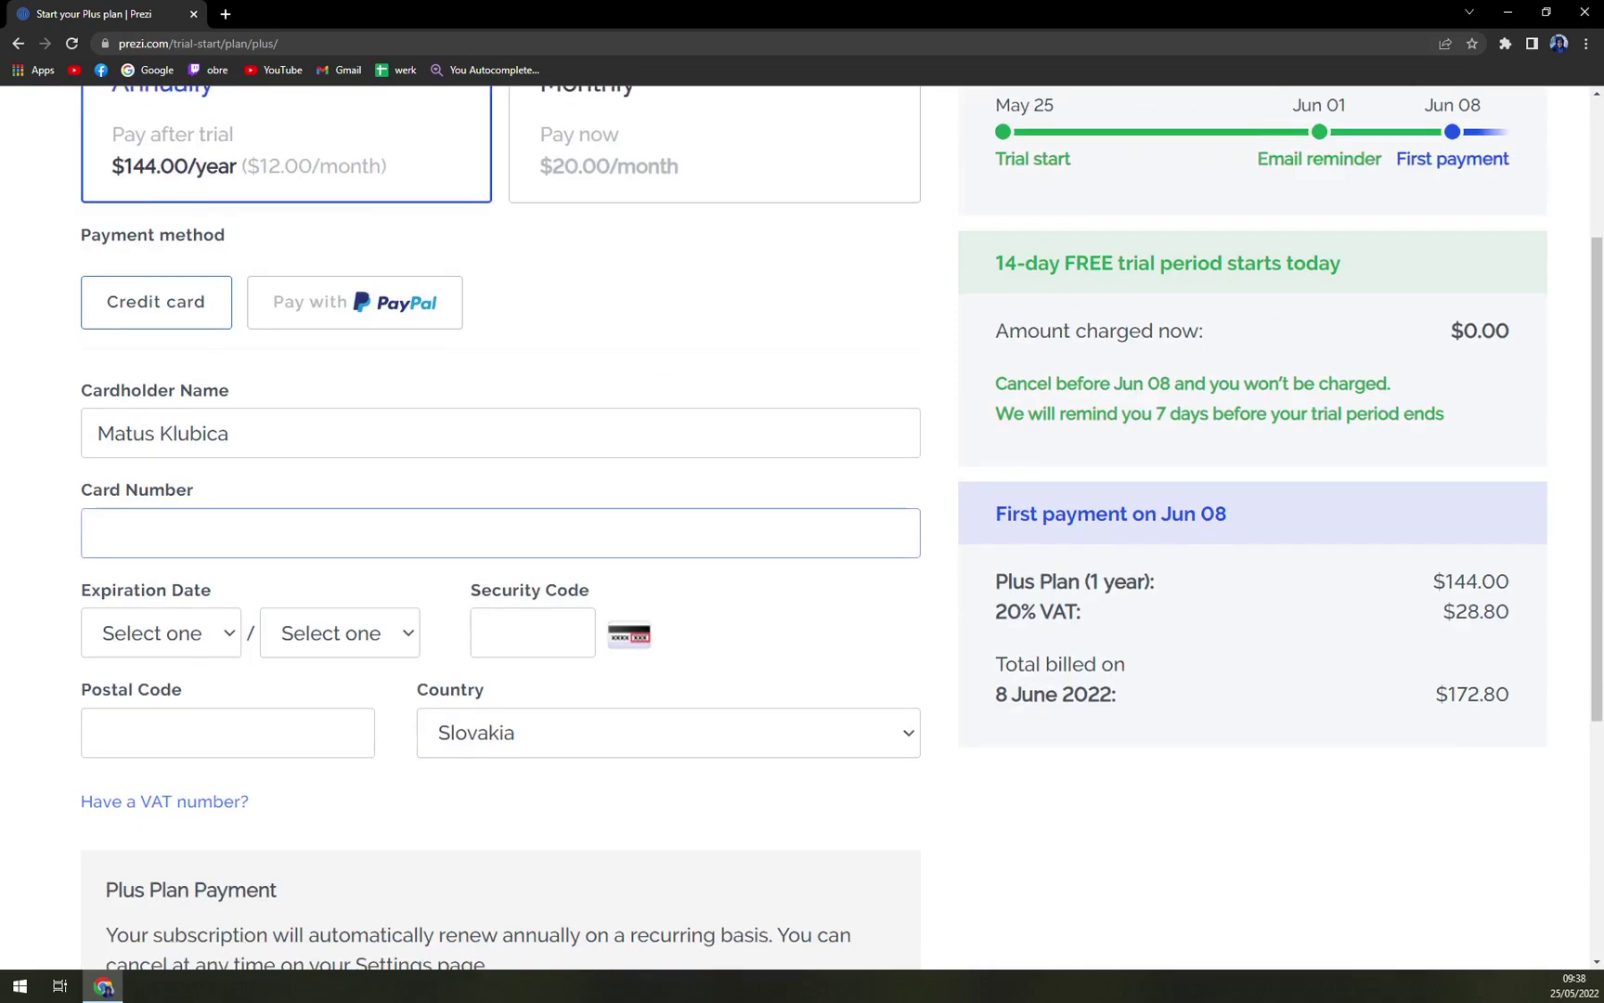
{"action": "scroll", "coordinate": [268, 393], "scroll_direction": "up", "scroll_amount": 3}
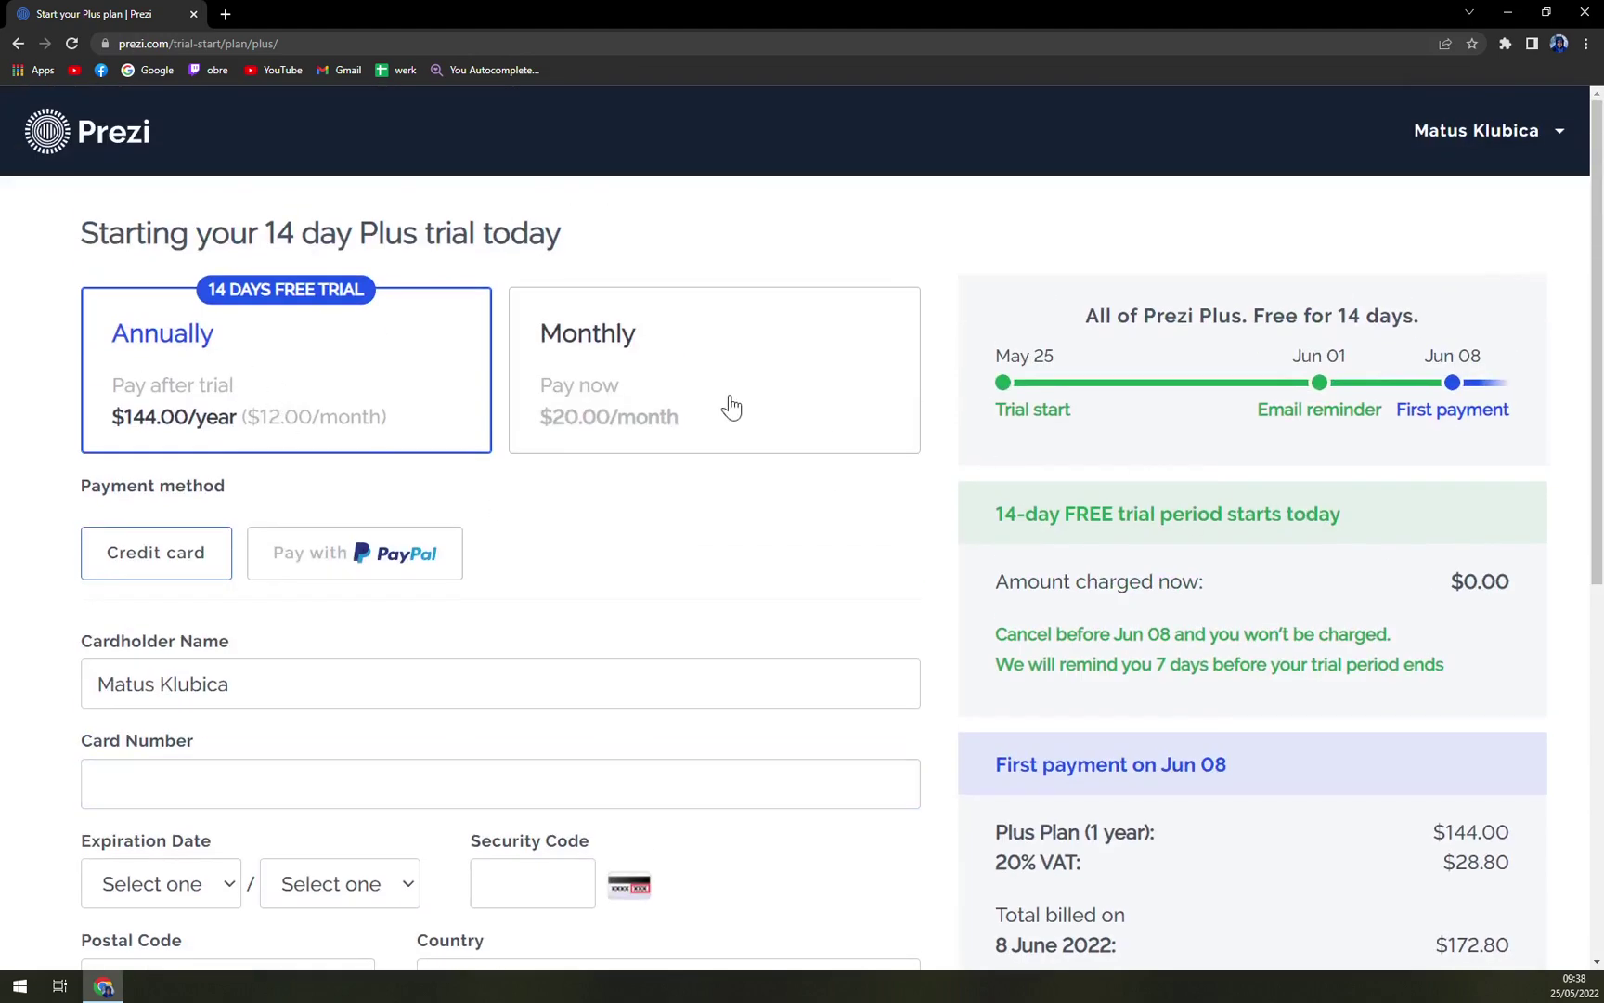
- Leave the checkout, pick Business and Consulting on the home page, then open the dashboard
{"action": "left_click", "coordinate": [662, 399]}
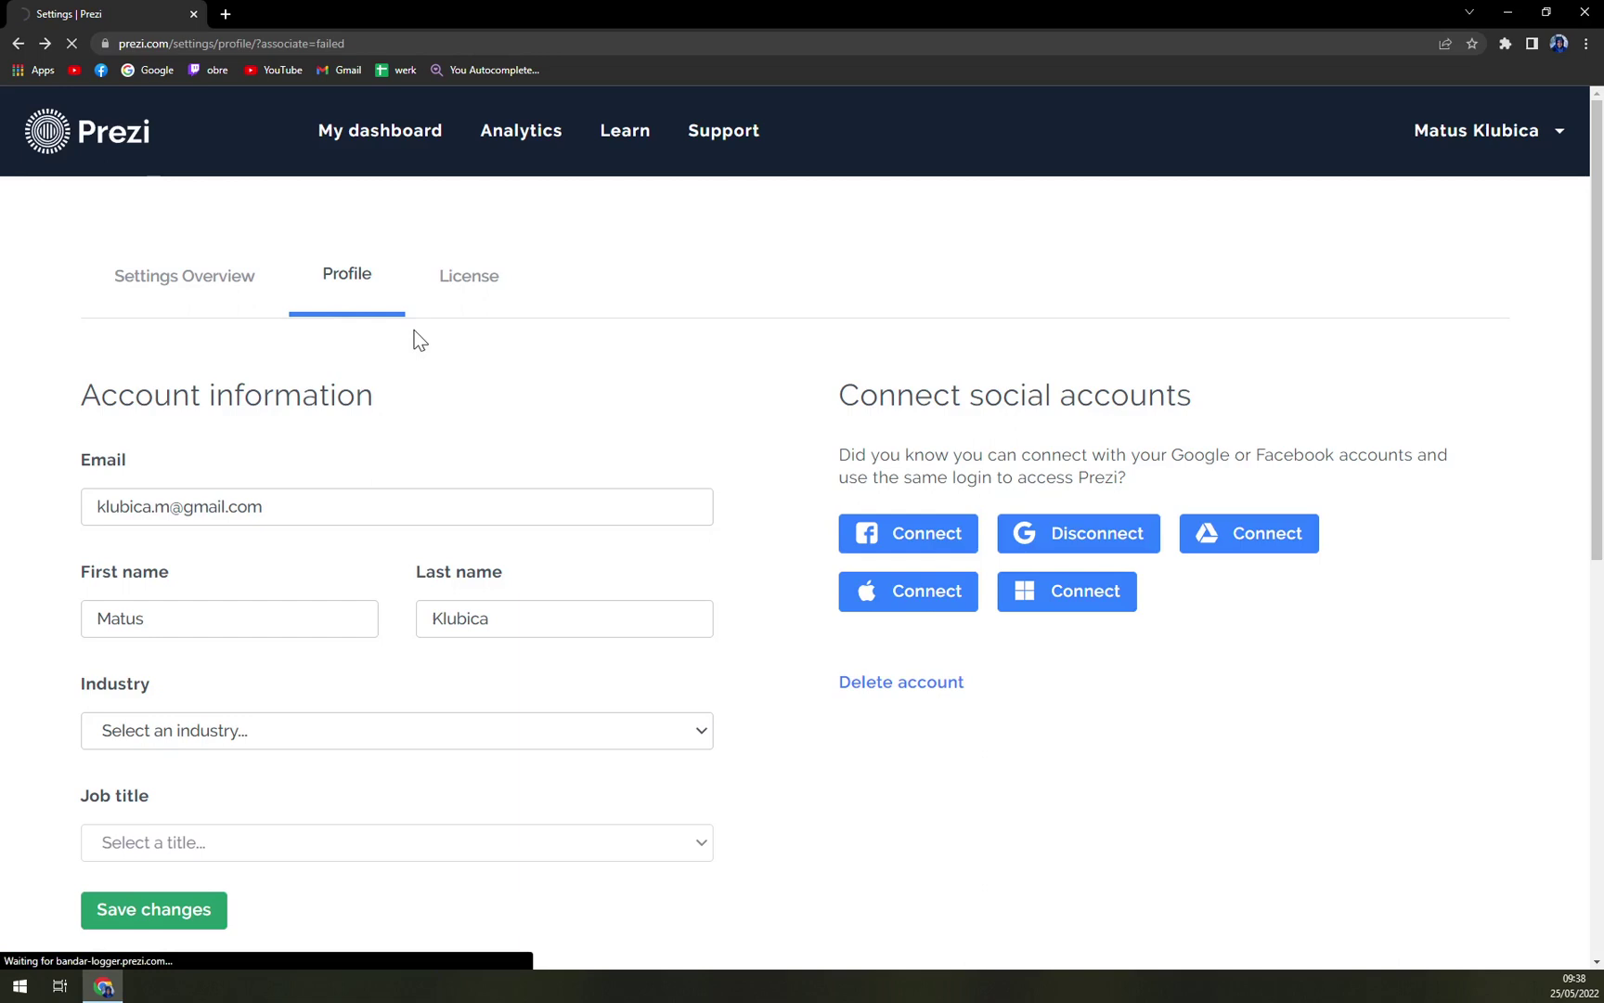
{"action": "left_click", "coordinate": [114, 152]}
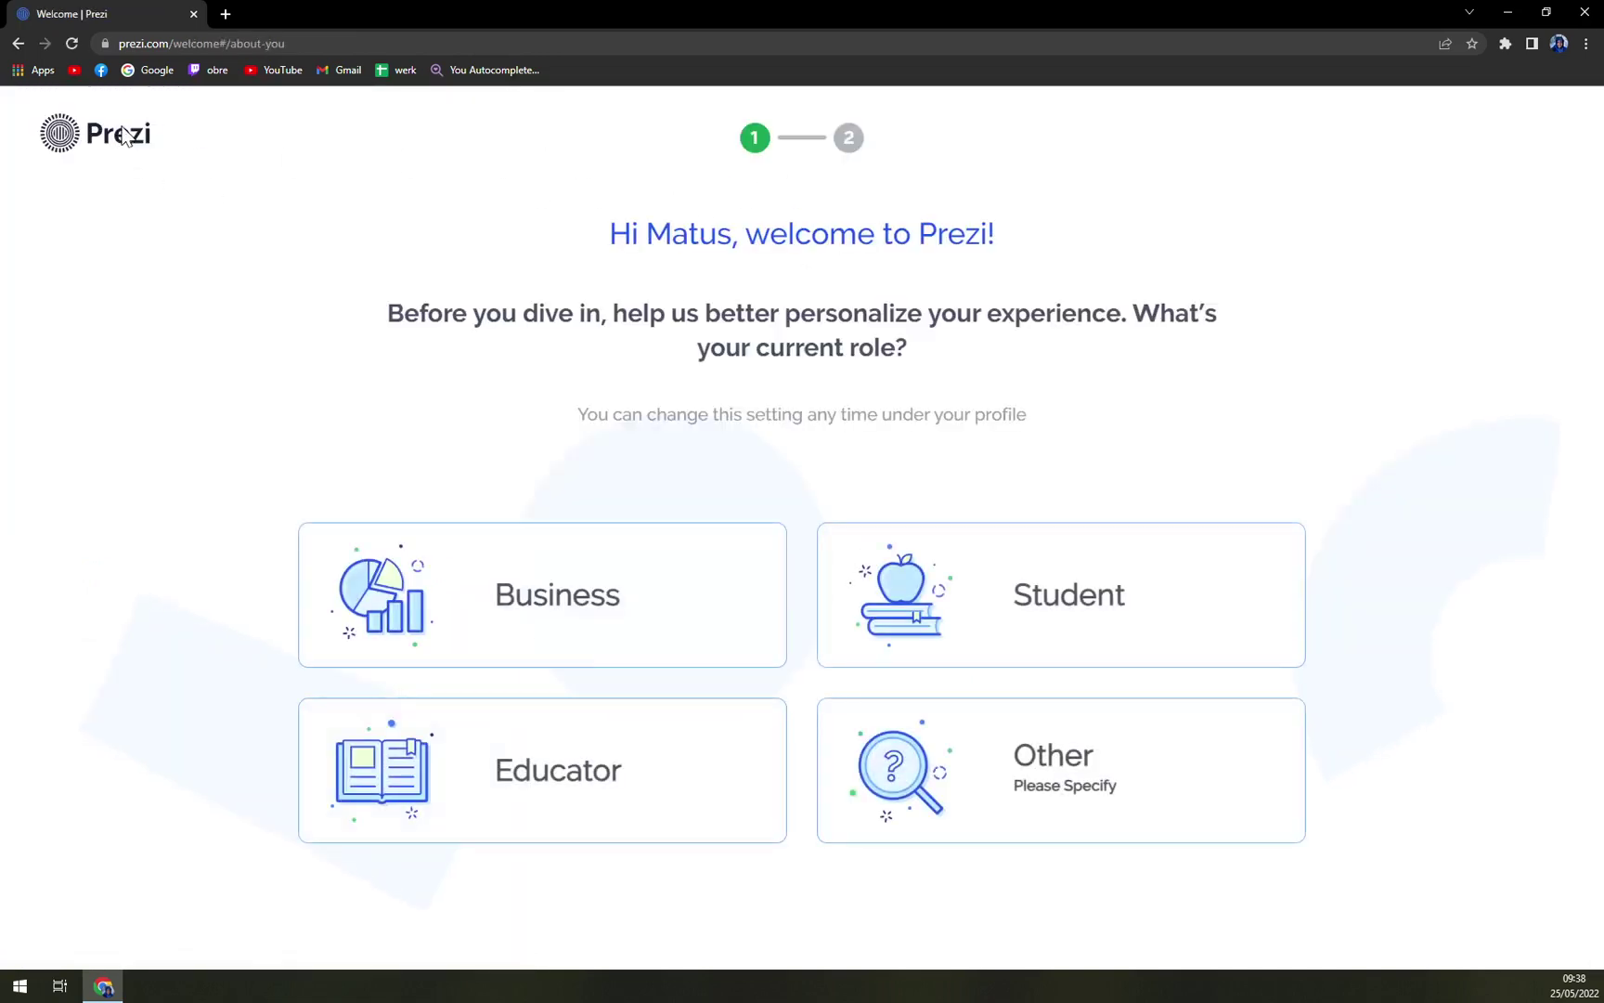
{"action": "left_click", "coordinate": [487, 606]}
{"action": "left_click", "coordinate": [494, 641]}
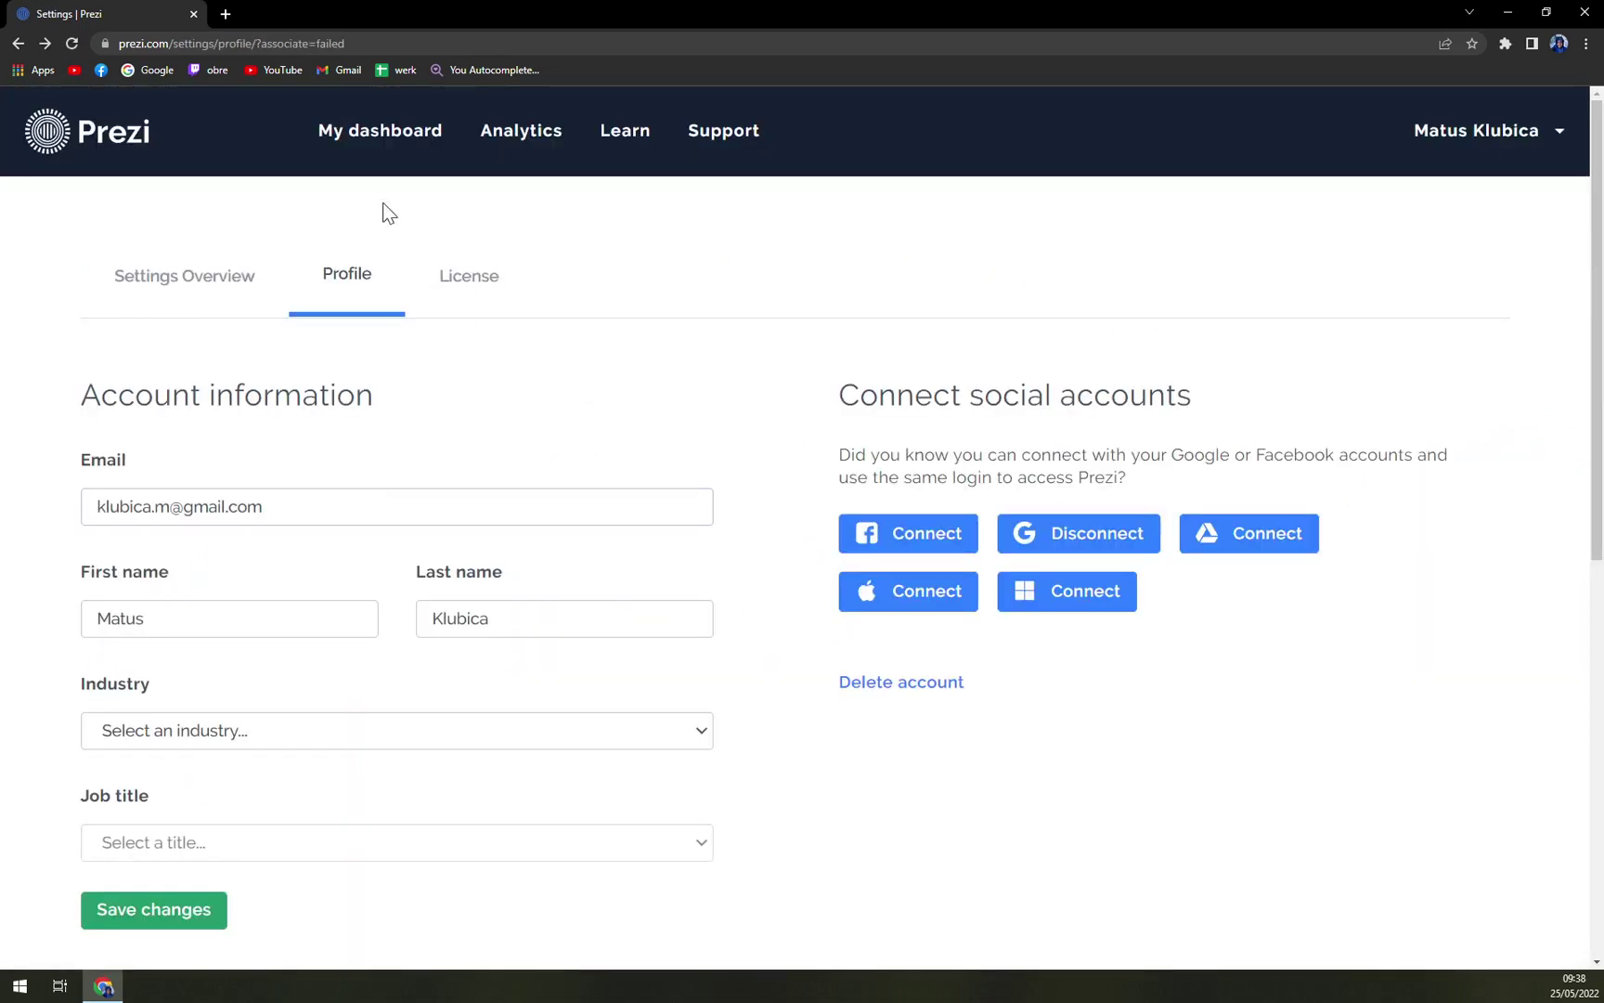
{"action": "left_click", "coordinate": [1027, 136]}
{"action": "left_click", "coordinate": [390, 141]}
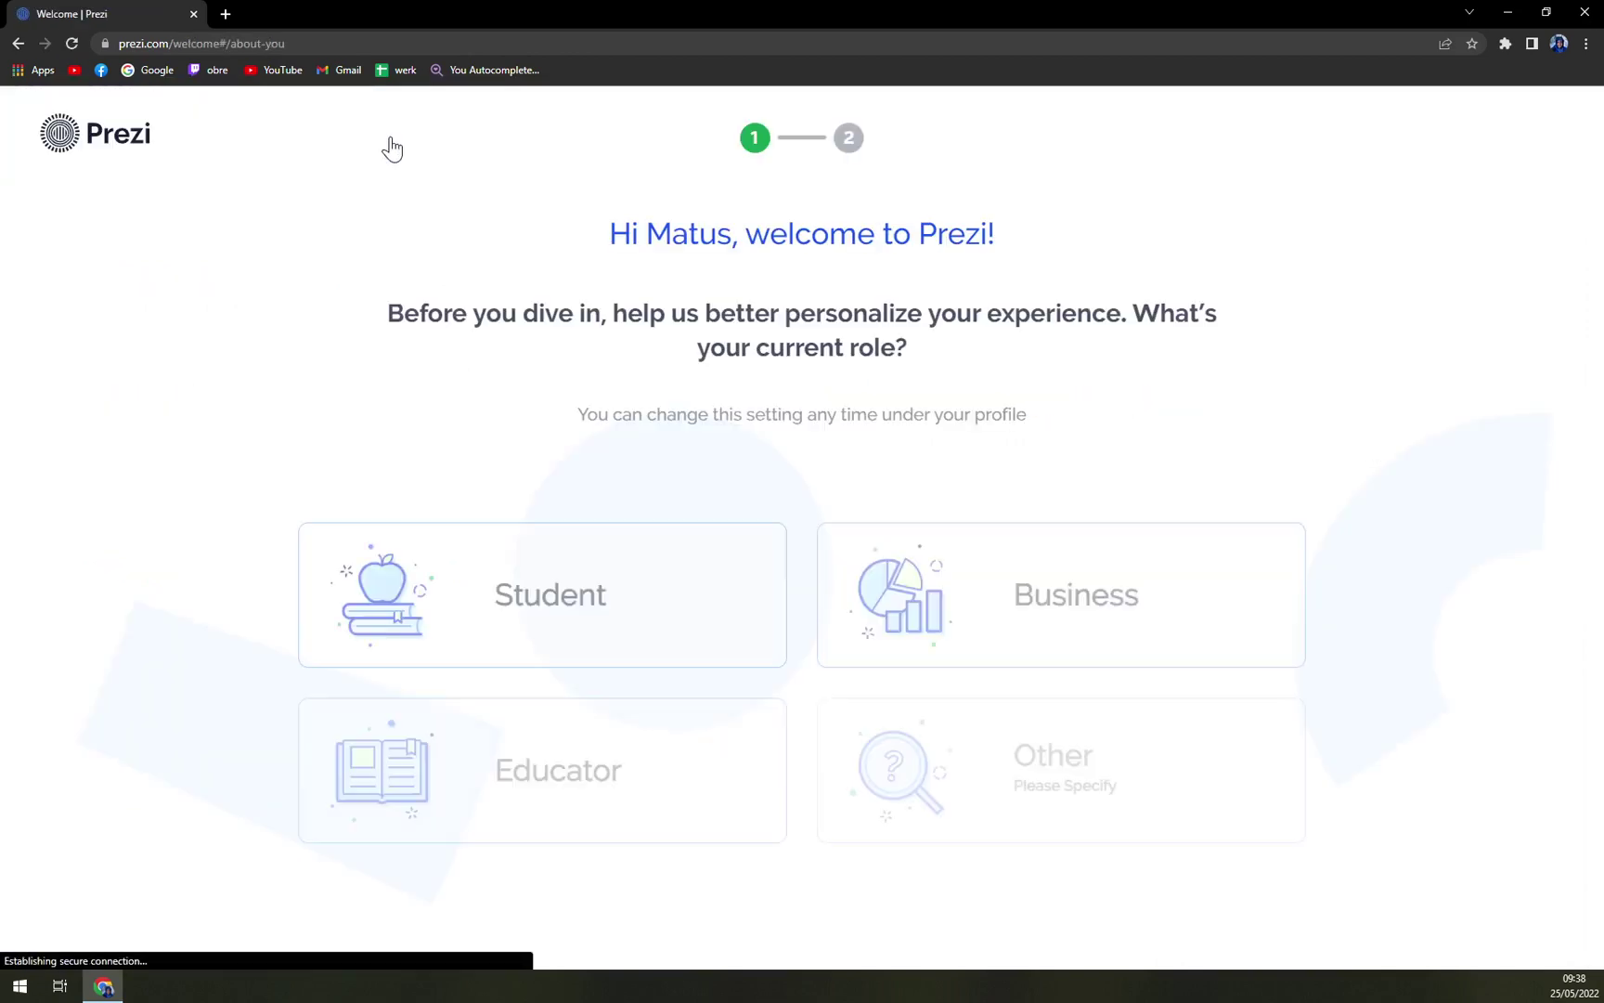
- Answer the welcome questions with Business as role and Engineering as department
{"action": "left_click", "coordinate": [970, 611]}
{"action": "scroll", "coordinate": [581, 613], "scroll_direction": "down", "scroll_amount": 5}
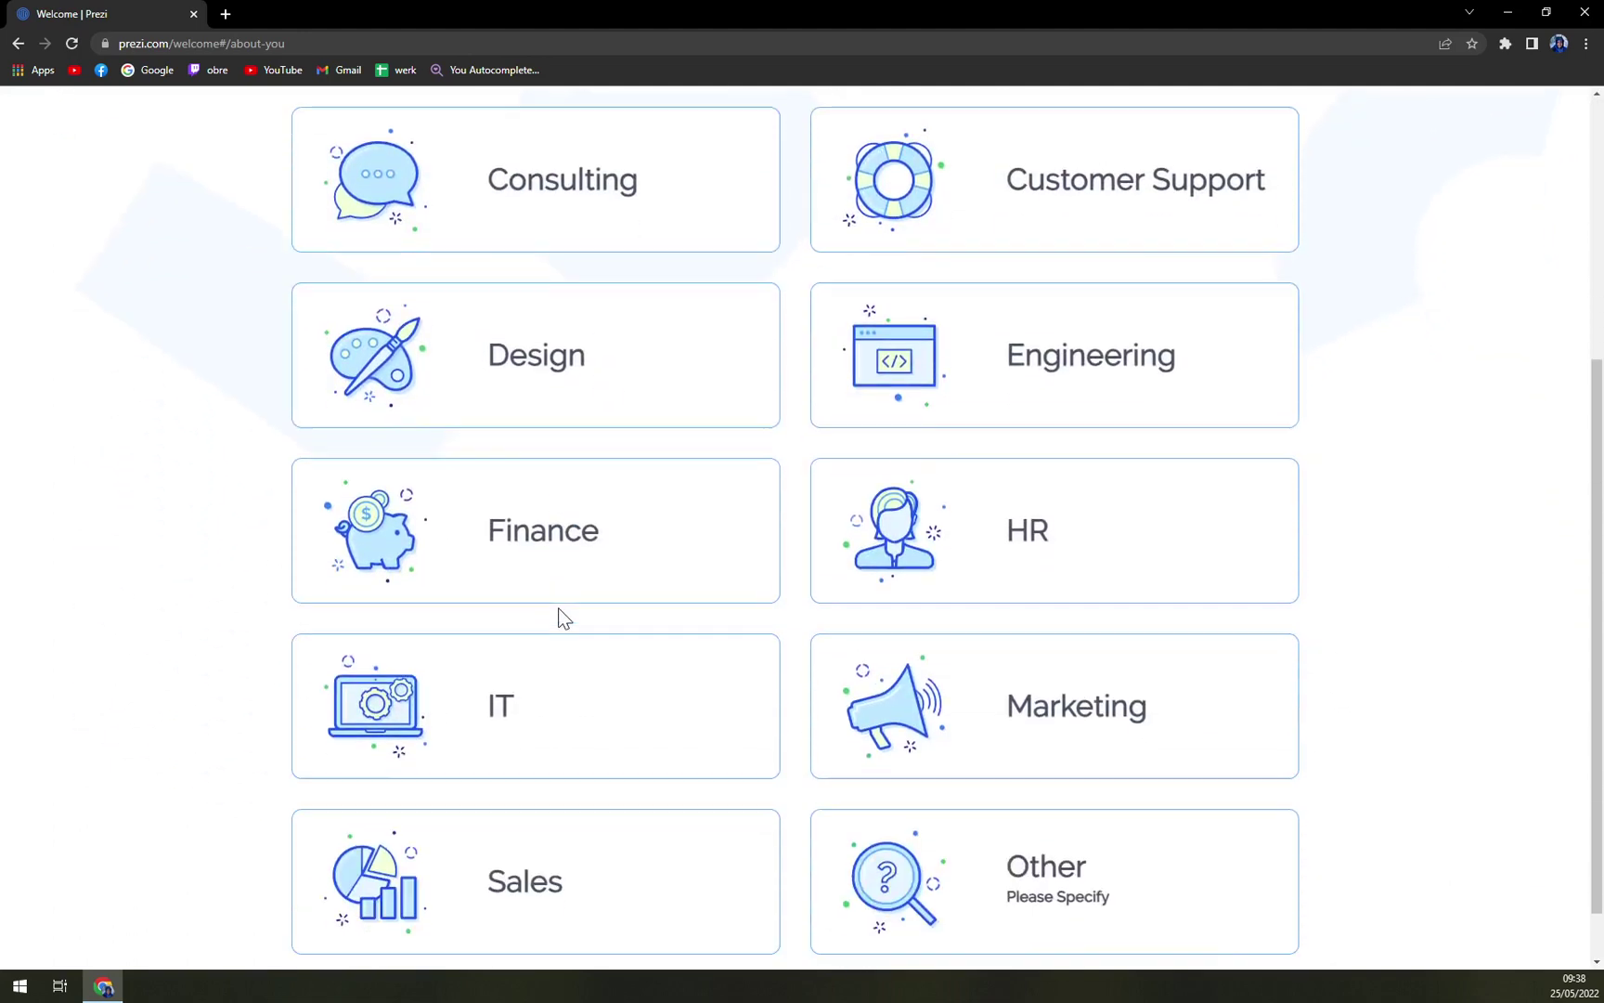
{"action": "left_click", "coordinate": [928, 401]}
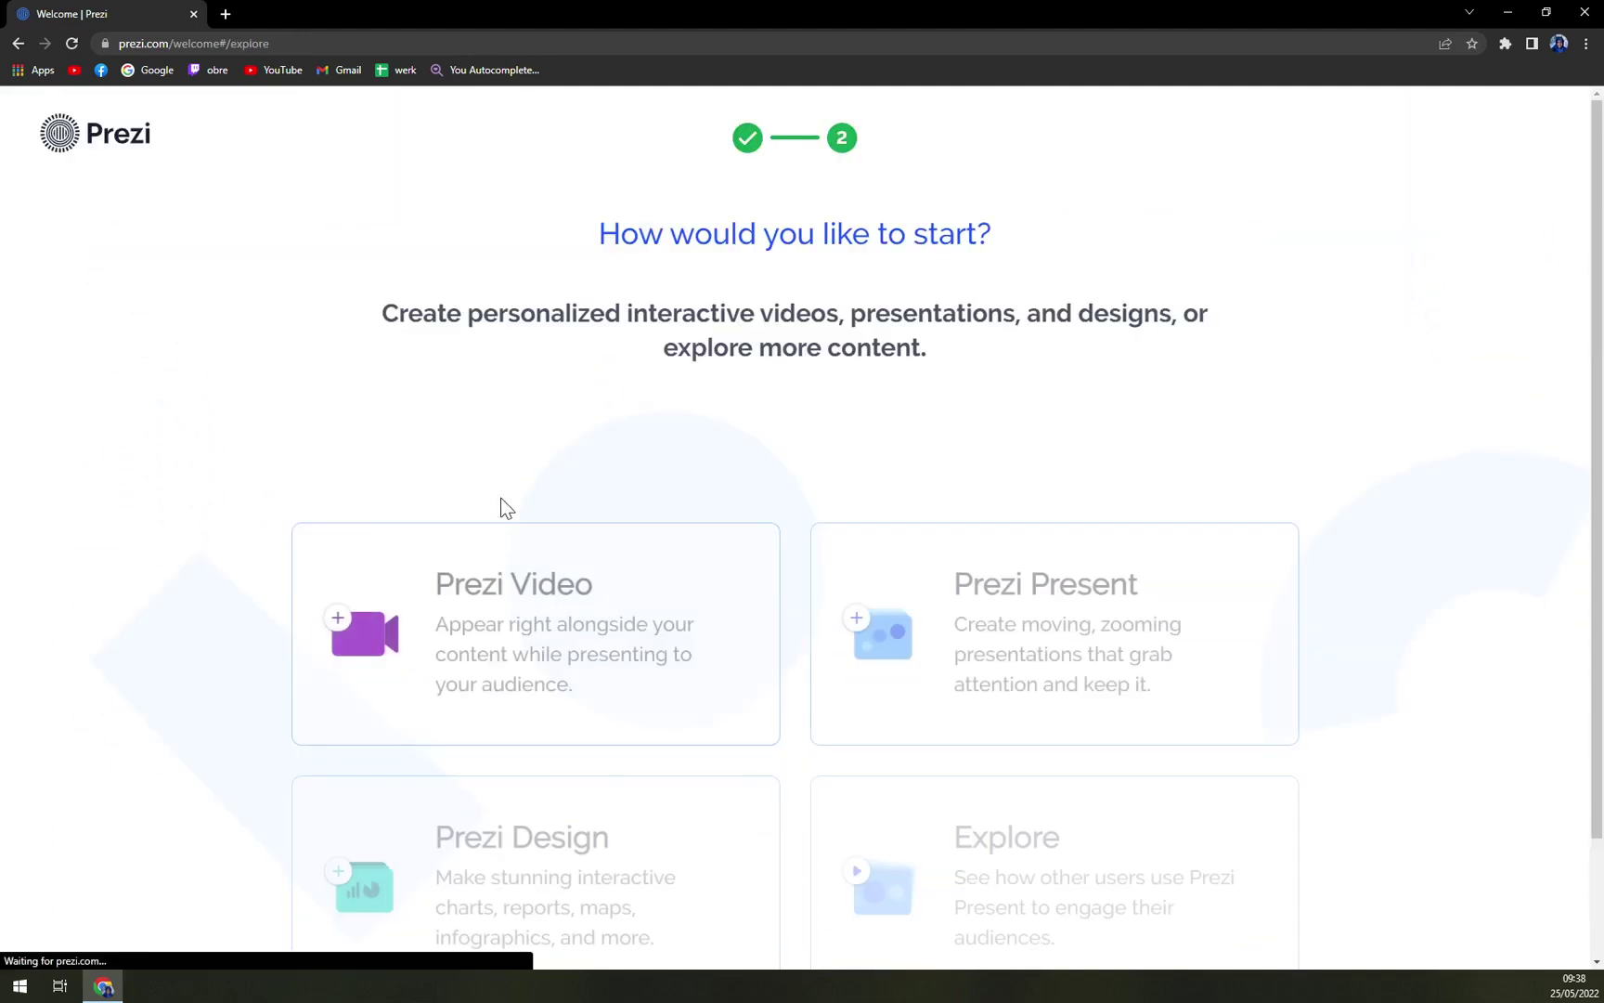
{"action": "scroll", "coordinate": [515, 503], "scroll_direction": "down", "scroll_amount": 2}
{"action": "scroll", "coordinate": [513, 508], "scroll_direction": "up", "scroll_amount": 2}
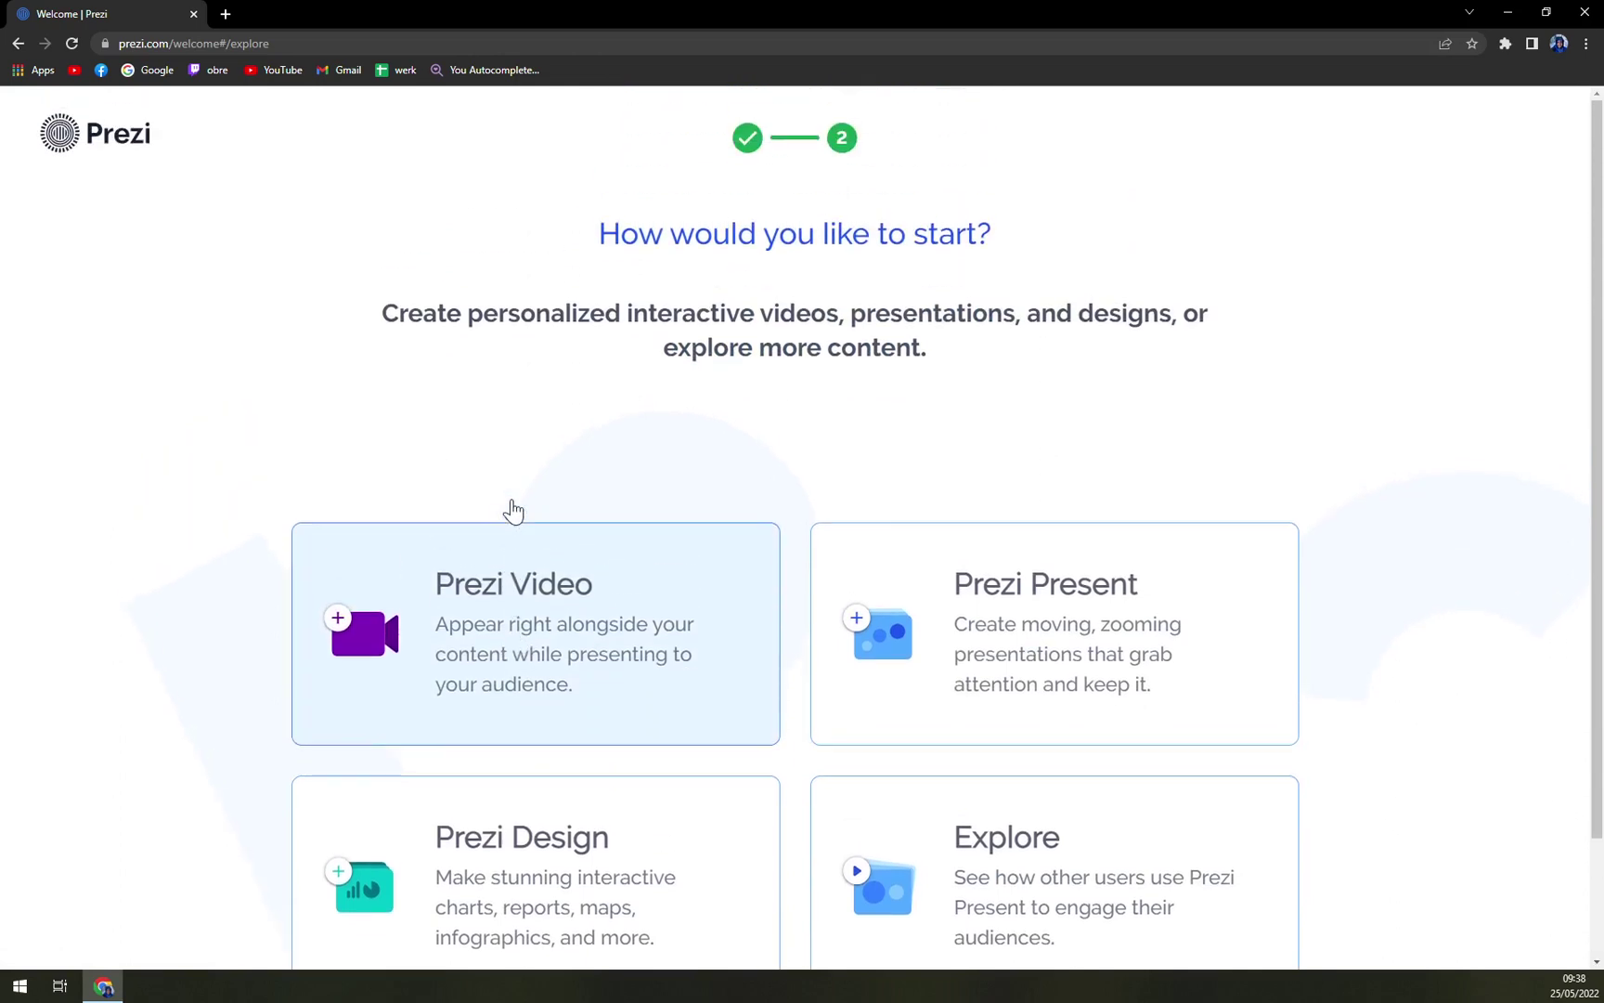
{"action": "scroll", "coordinate": [512, 520], "scroll_direction": "down", "scroll_amount": 2}
{"action": "left_click", "coordinate": [778, 919]}
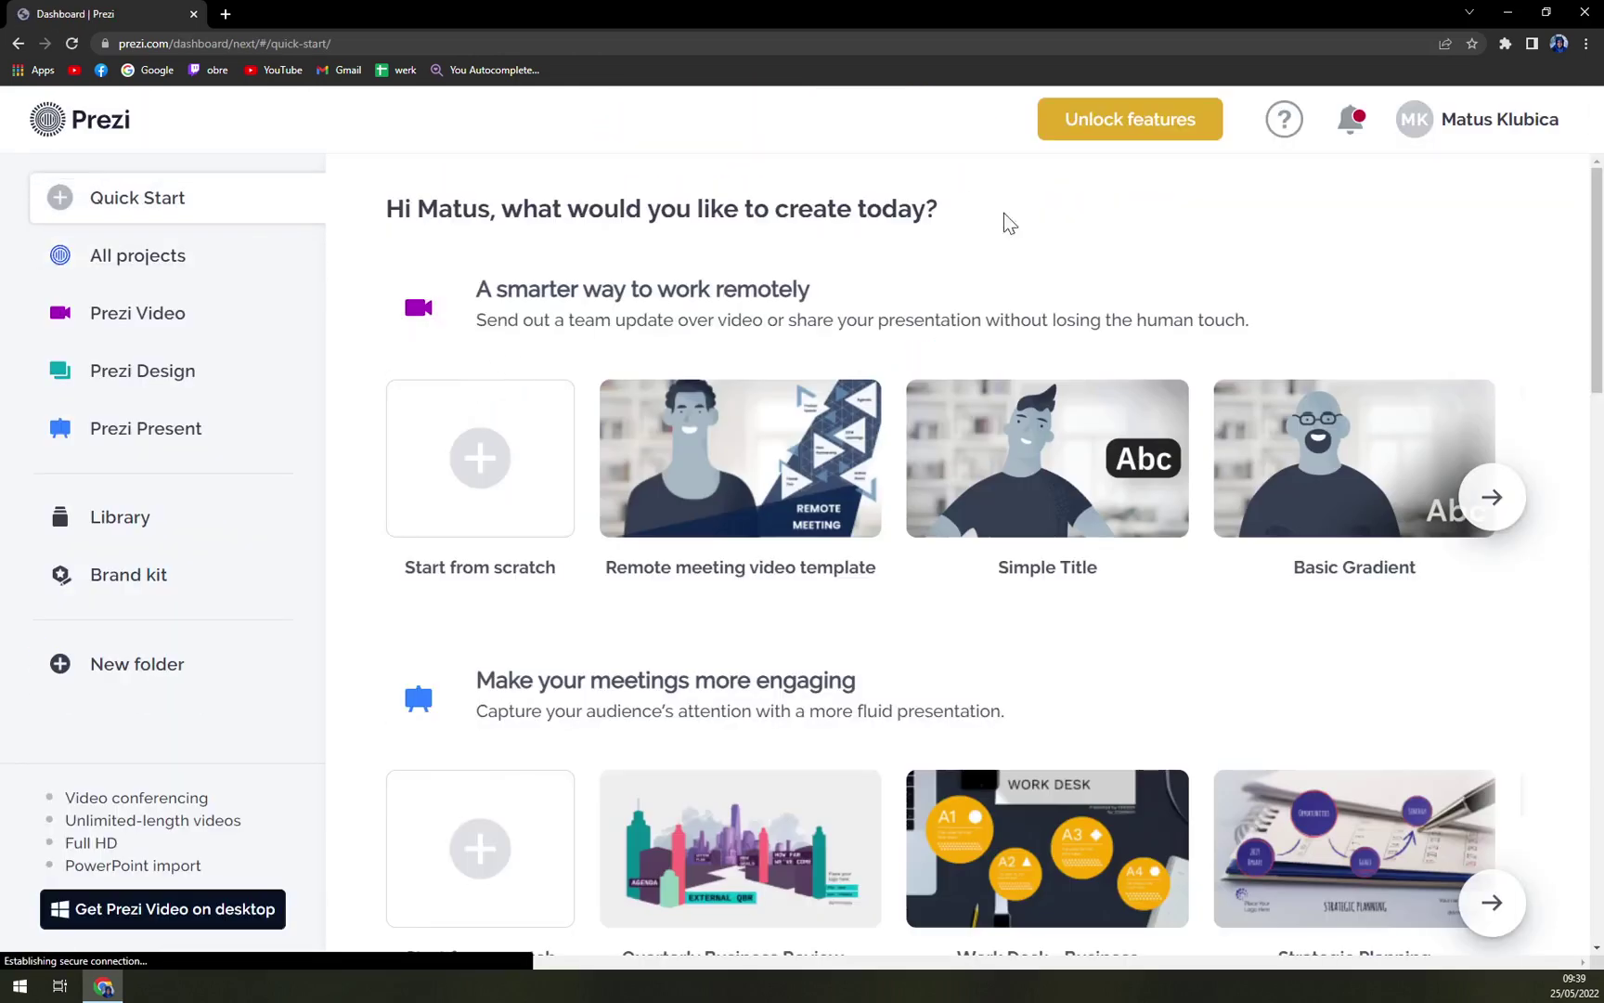
{"action": "left_click", "coordinate": [1200, 141]}
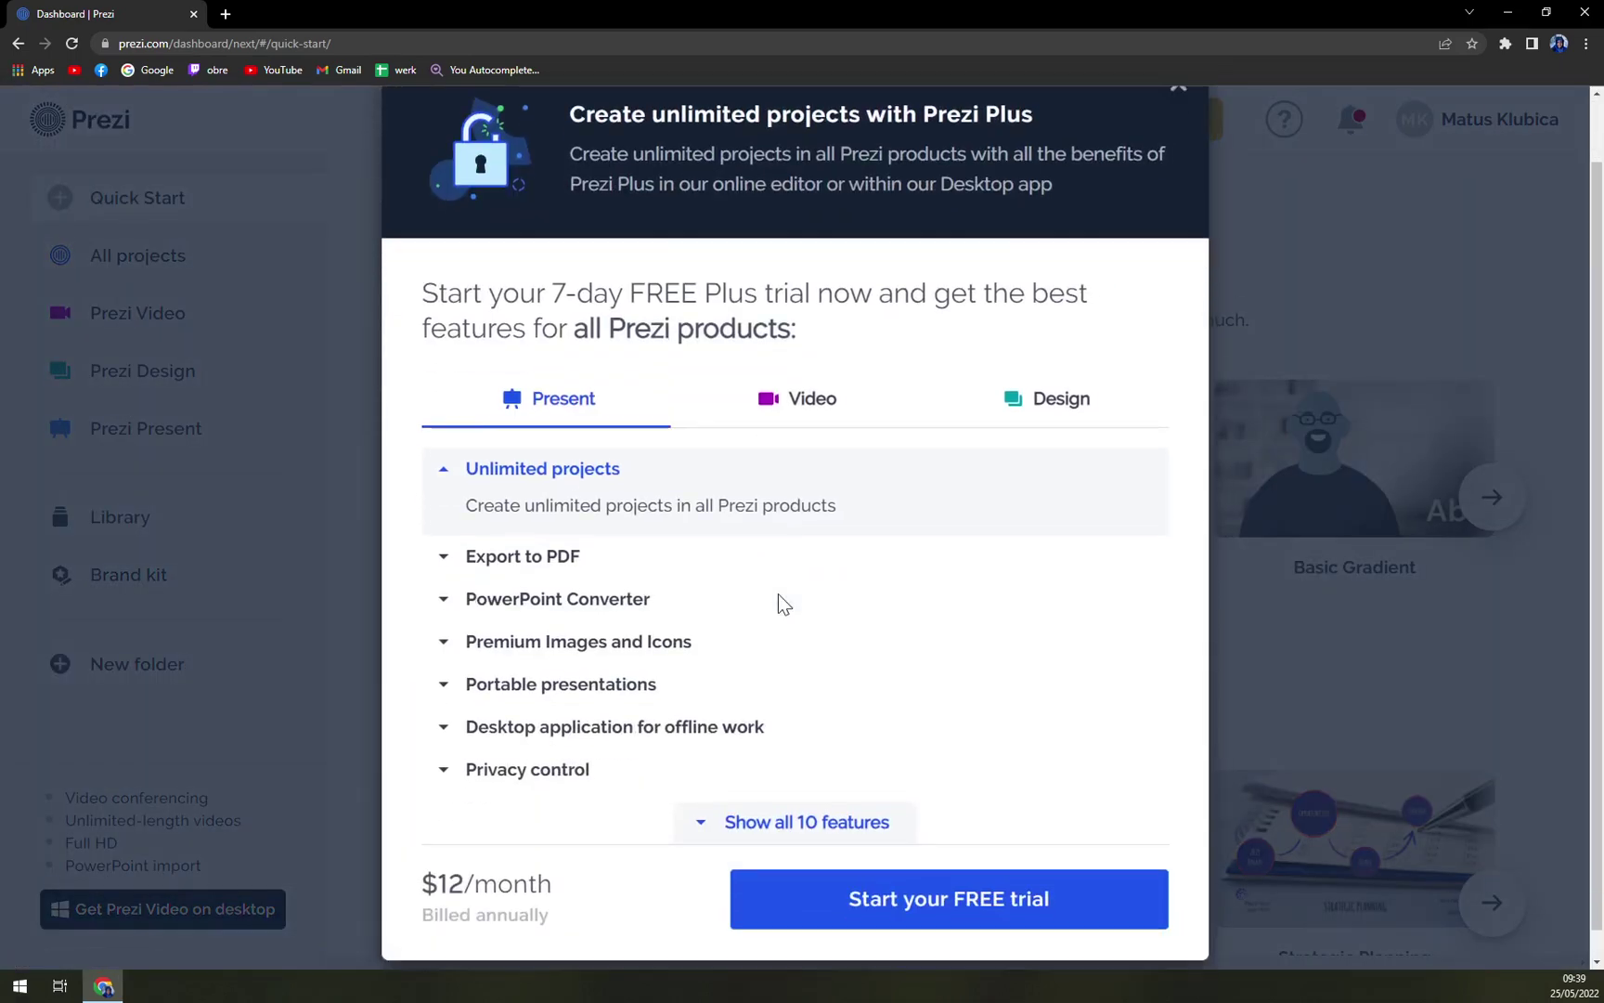
{"action": "scroll", "coordinate": [789, 631], "scroll_direction": "down", "scroll_amount": 1}
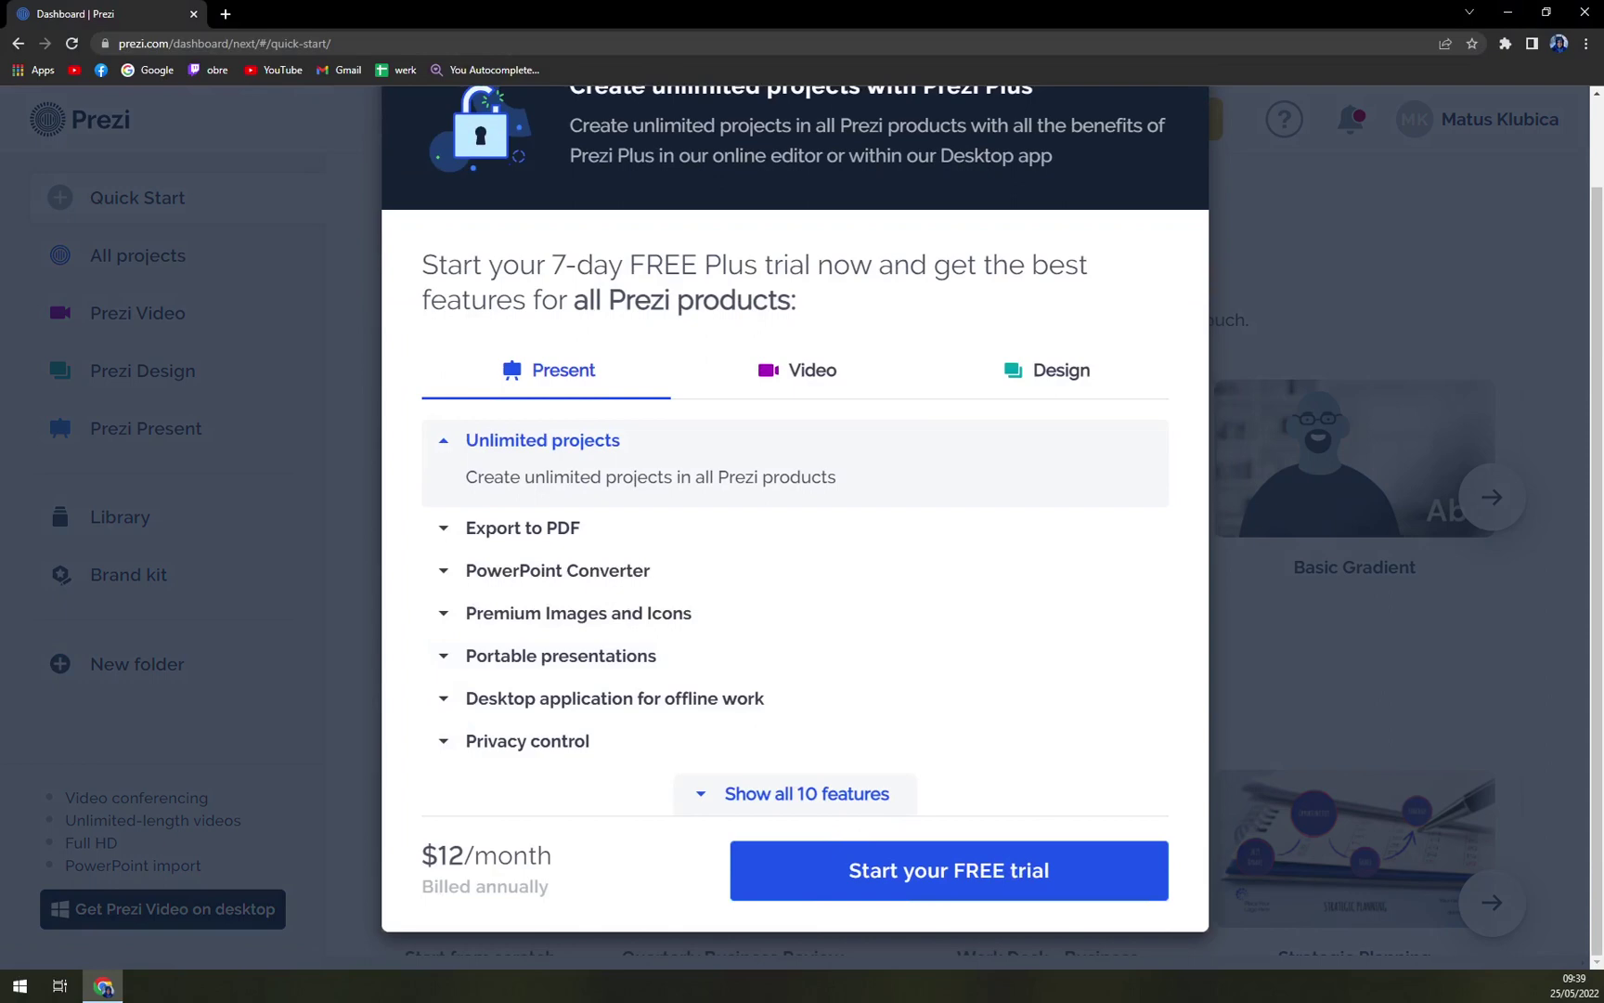
{"action": "scroll", "coordinate": [849, 673], "scroll_direction": "up", "scroll_amount": 1}
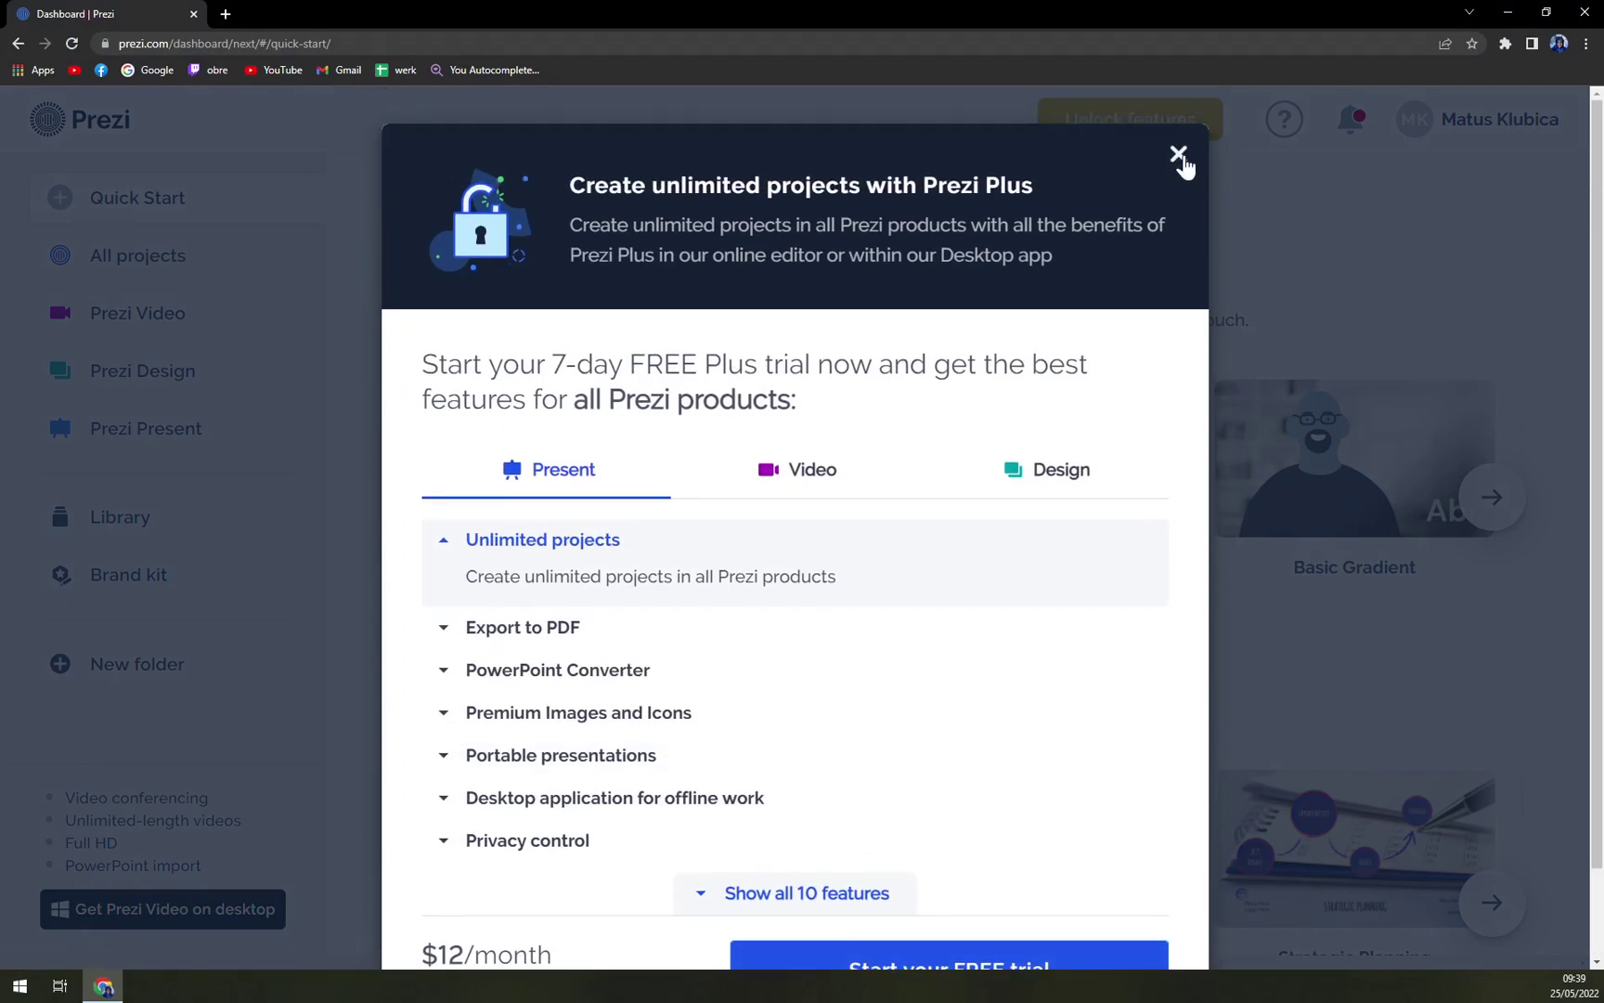
{"action": "left_click", "coordinate": [1180, 155]}
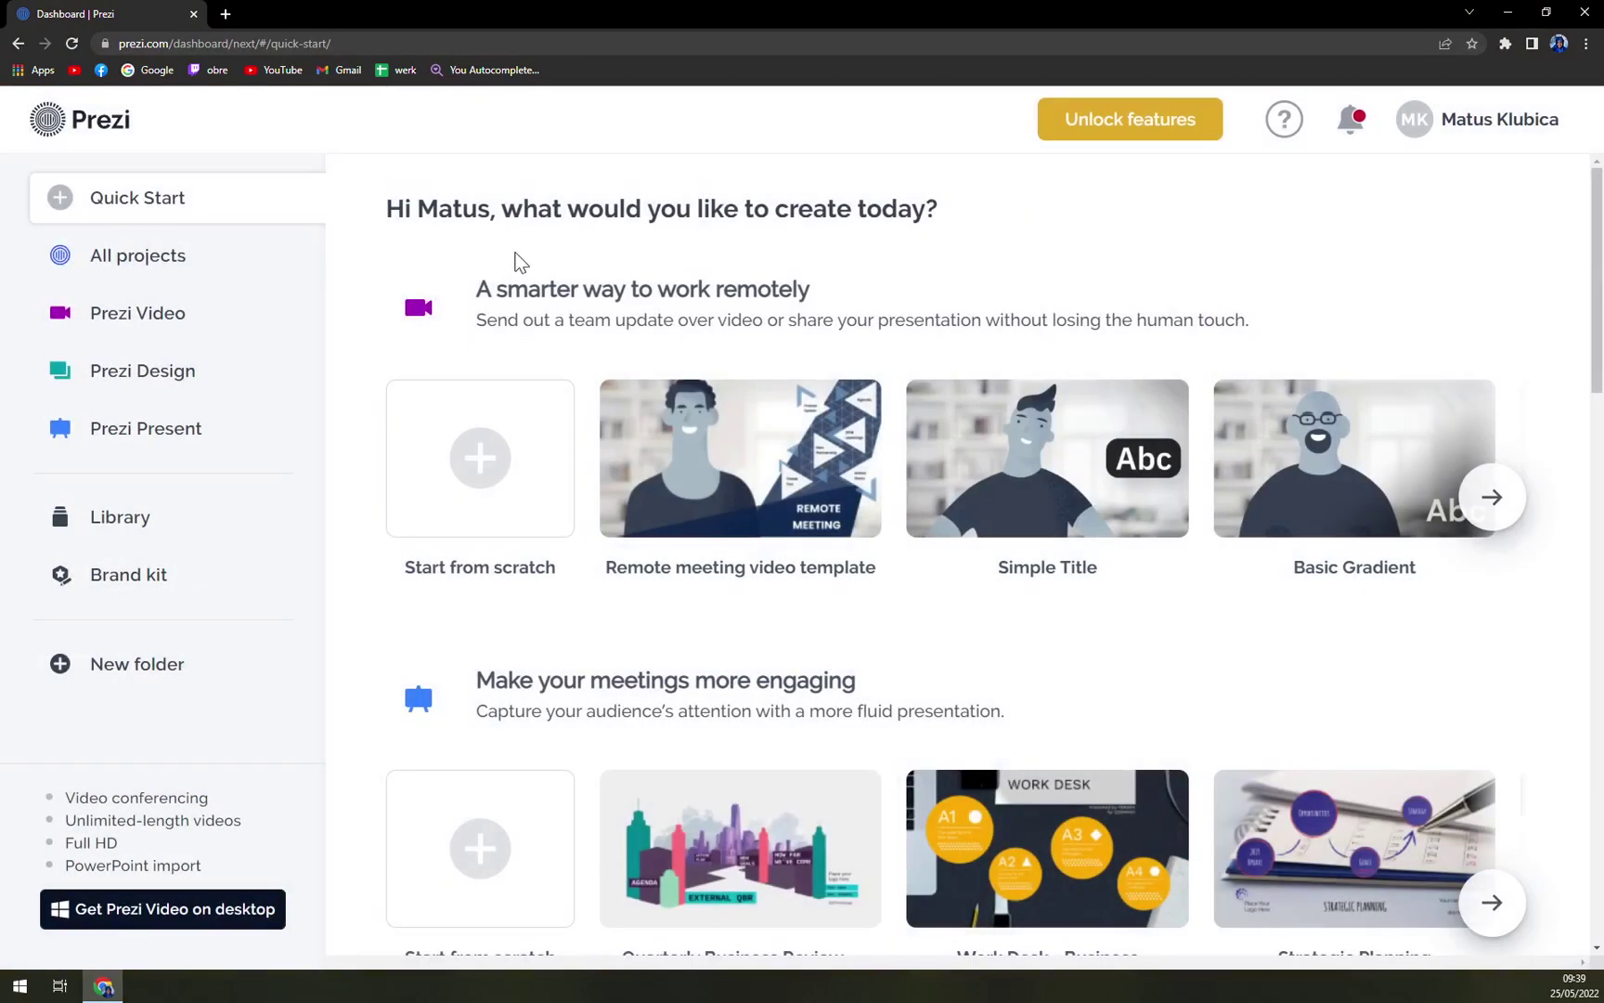
{"action": "left_click", "coordinate": [1355, 120]}
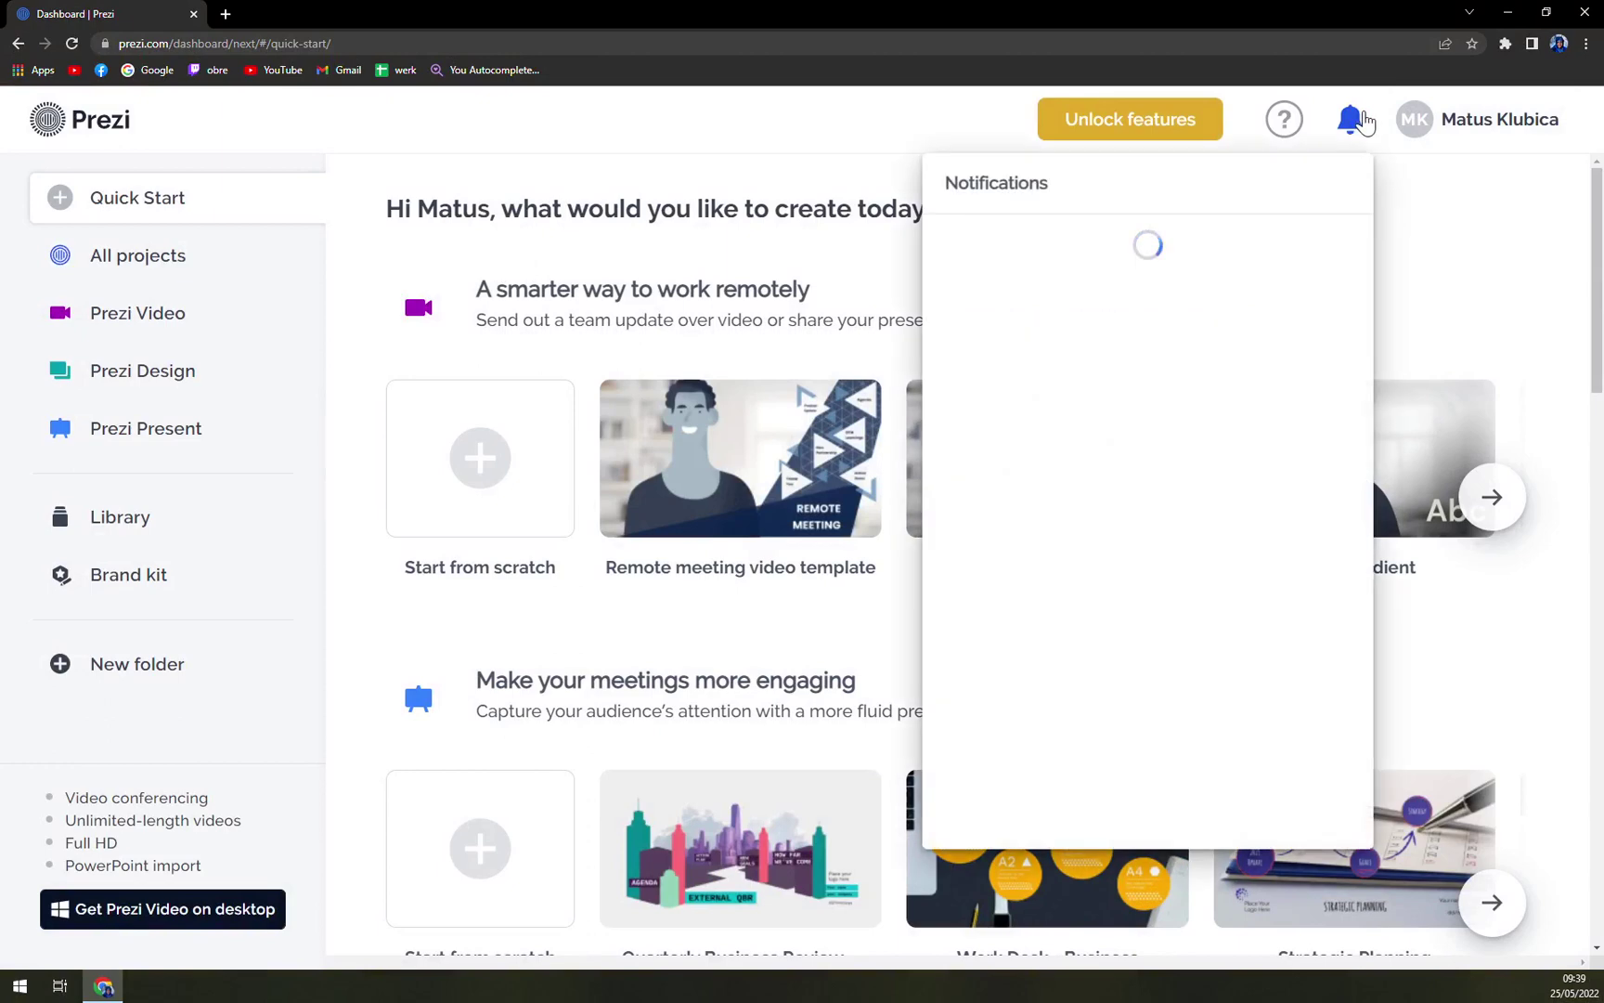
{"action": "left_click", "coordinate": [1361, 121]}
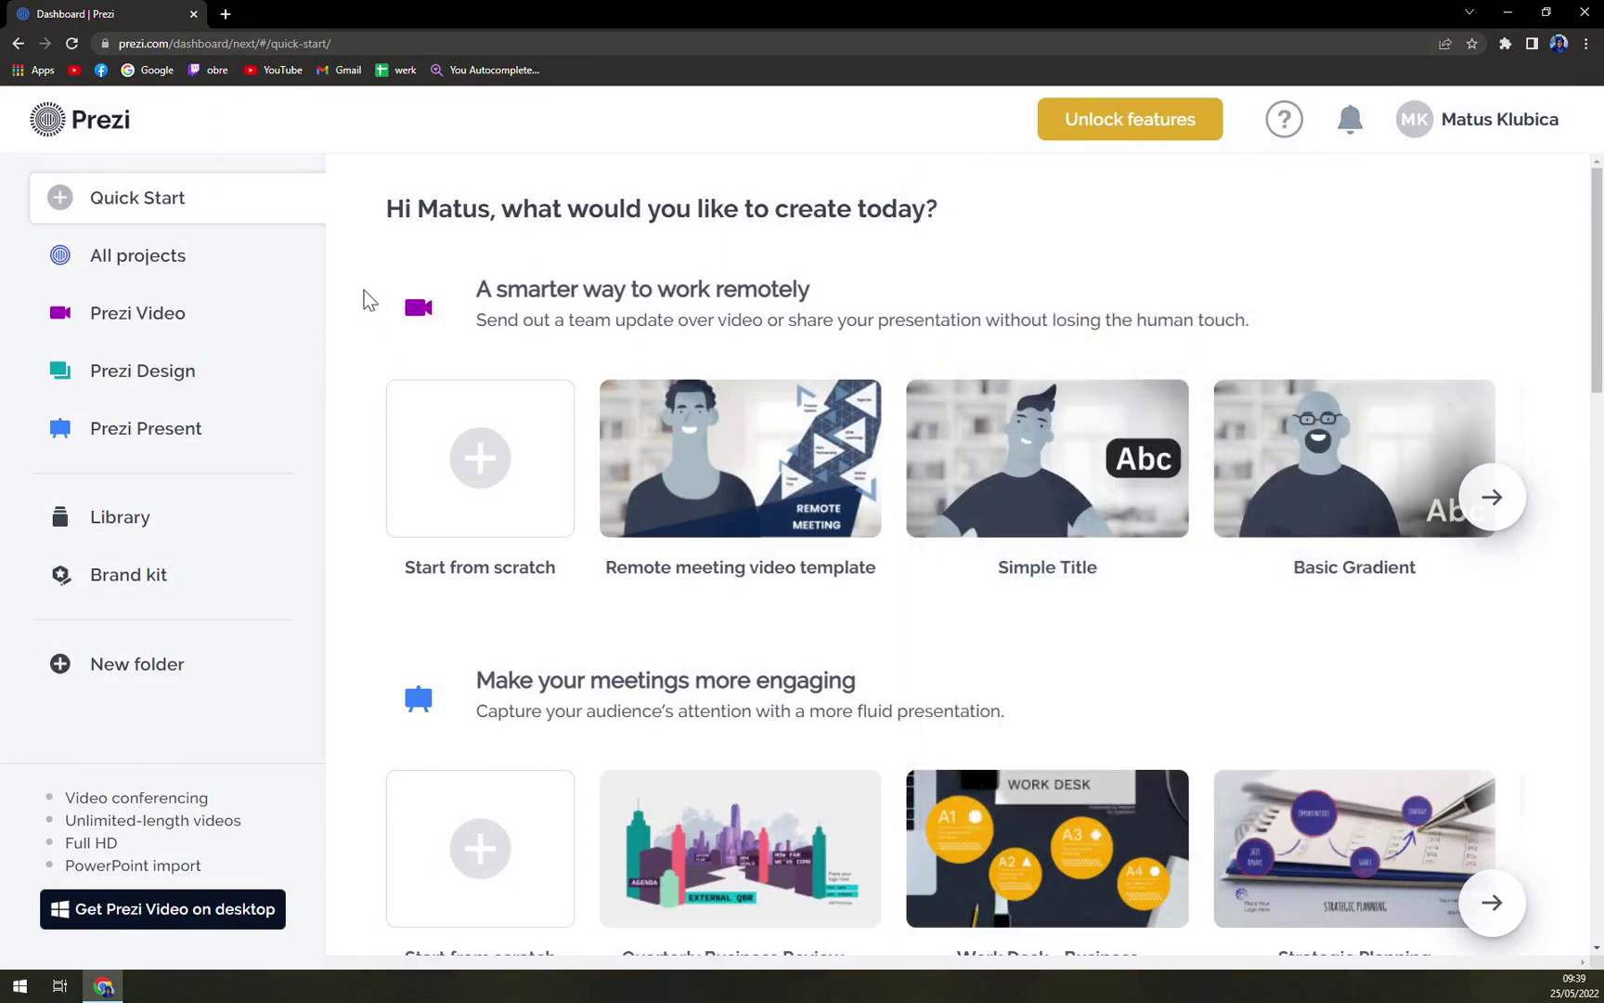
- Visit All projects, Prezi Video, Prezi Design and Prezi Present in the dashboard sidebar
{"action": "left_click", "coordinate": [186, 279]}
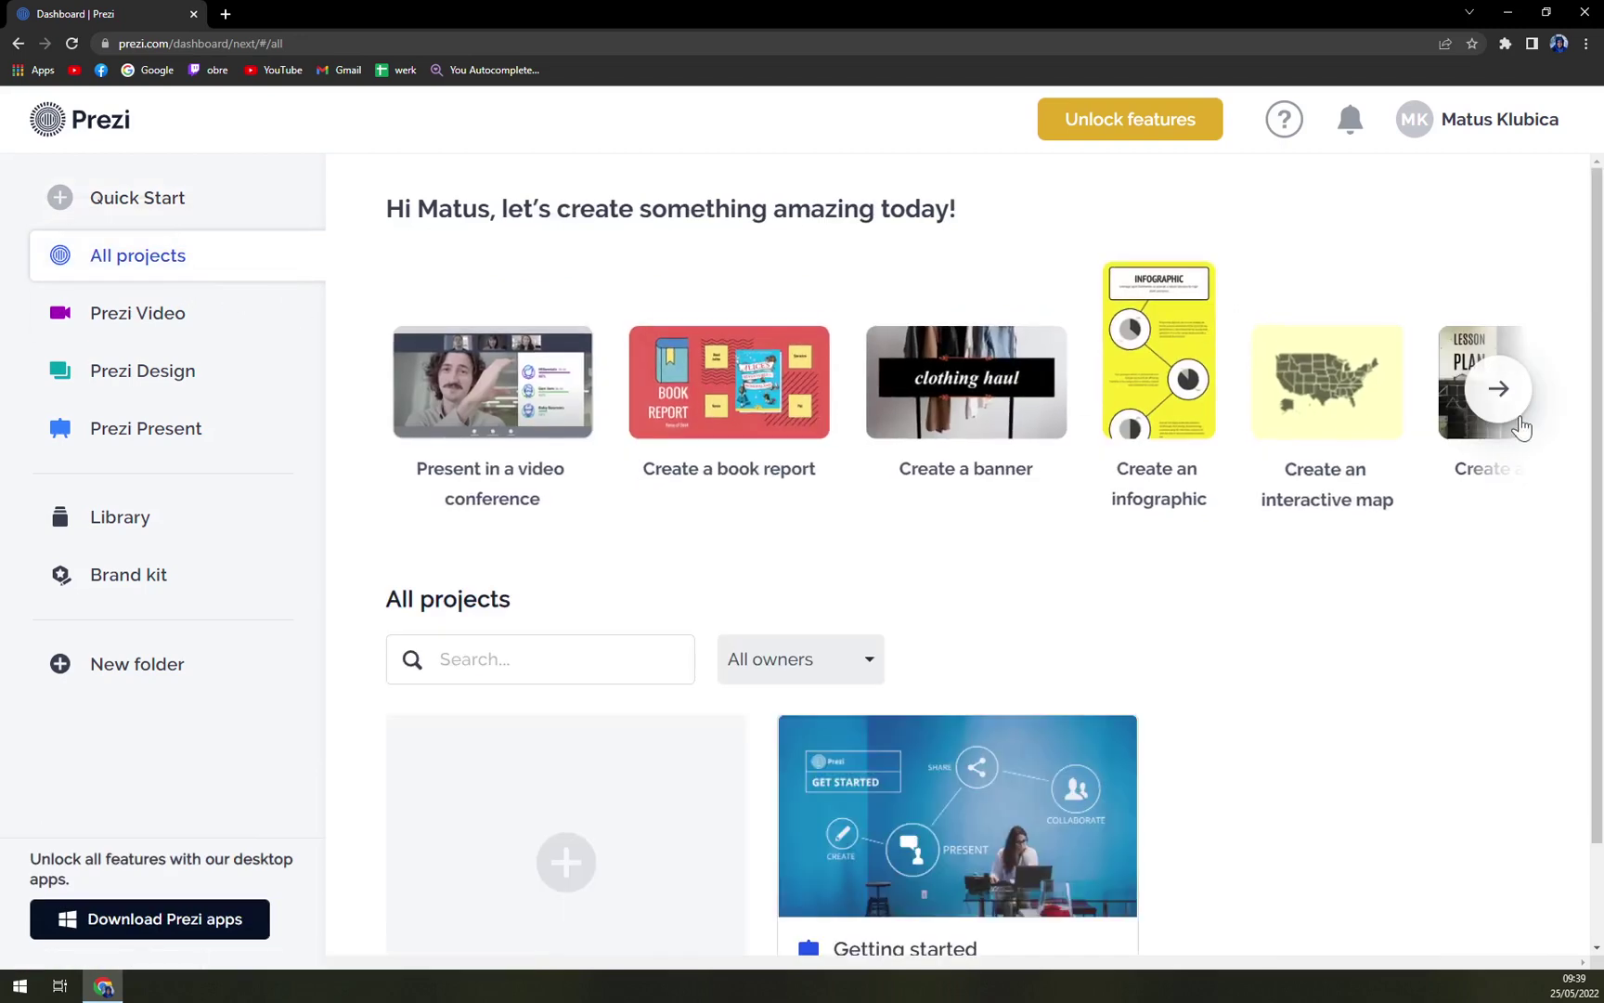
{"action": "left_click", "coordinate": [213, 320]}
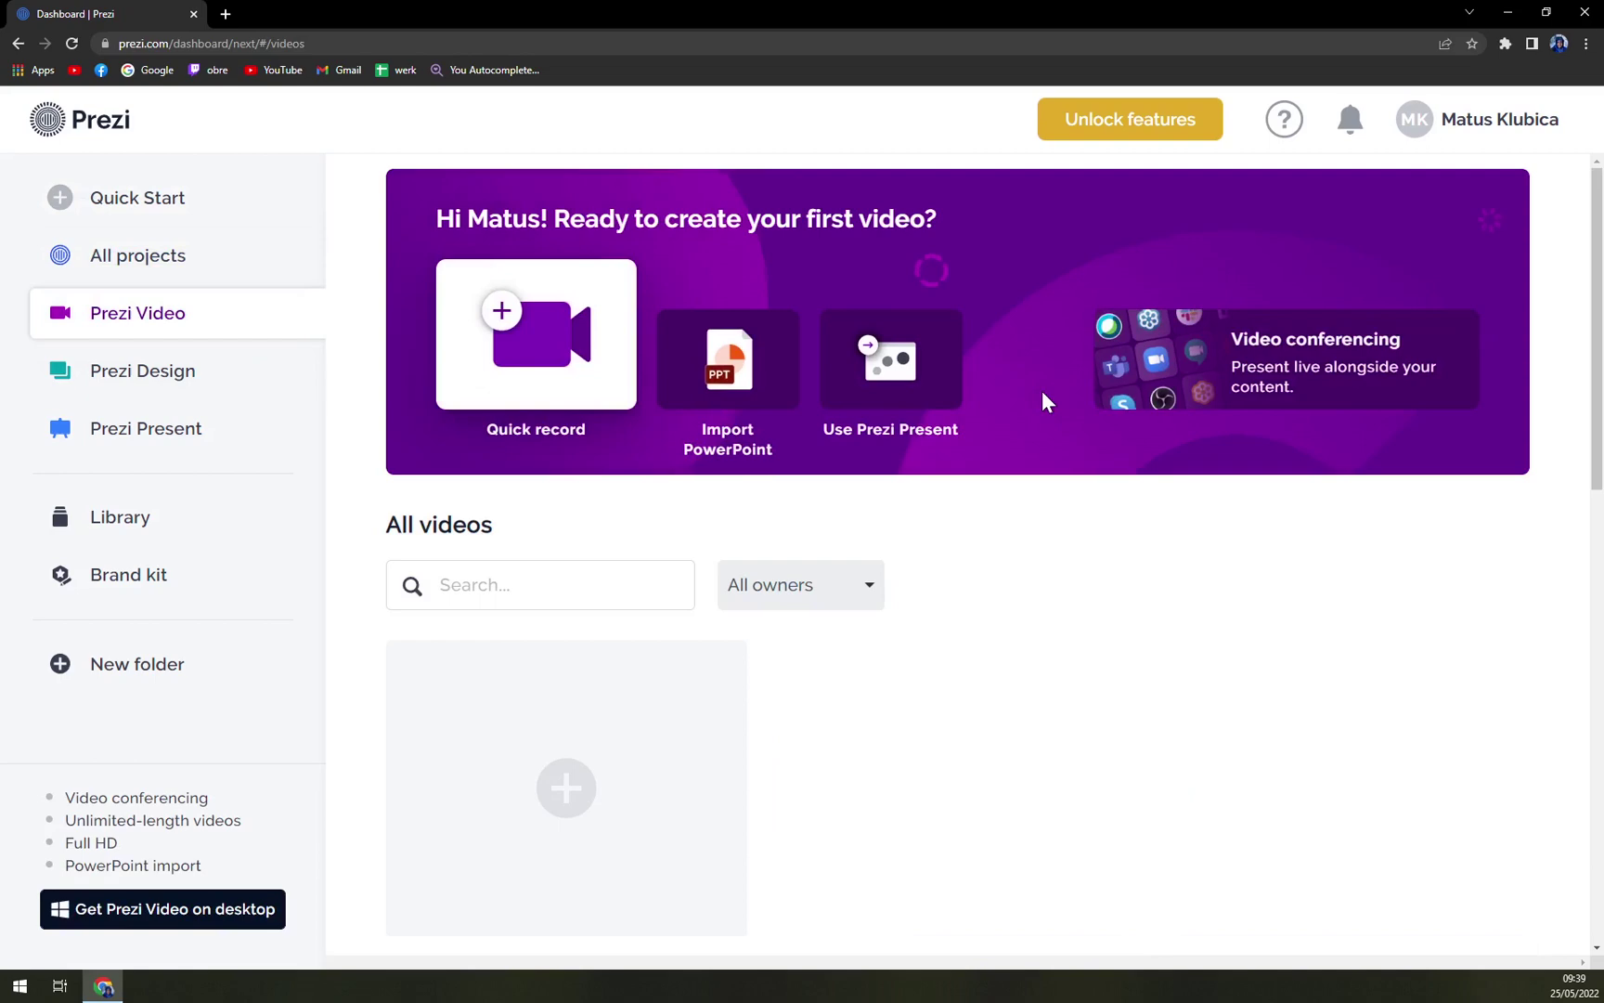
{"action": "left_click", "coordinate": [127, 381]}
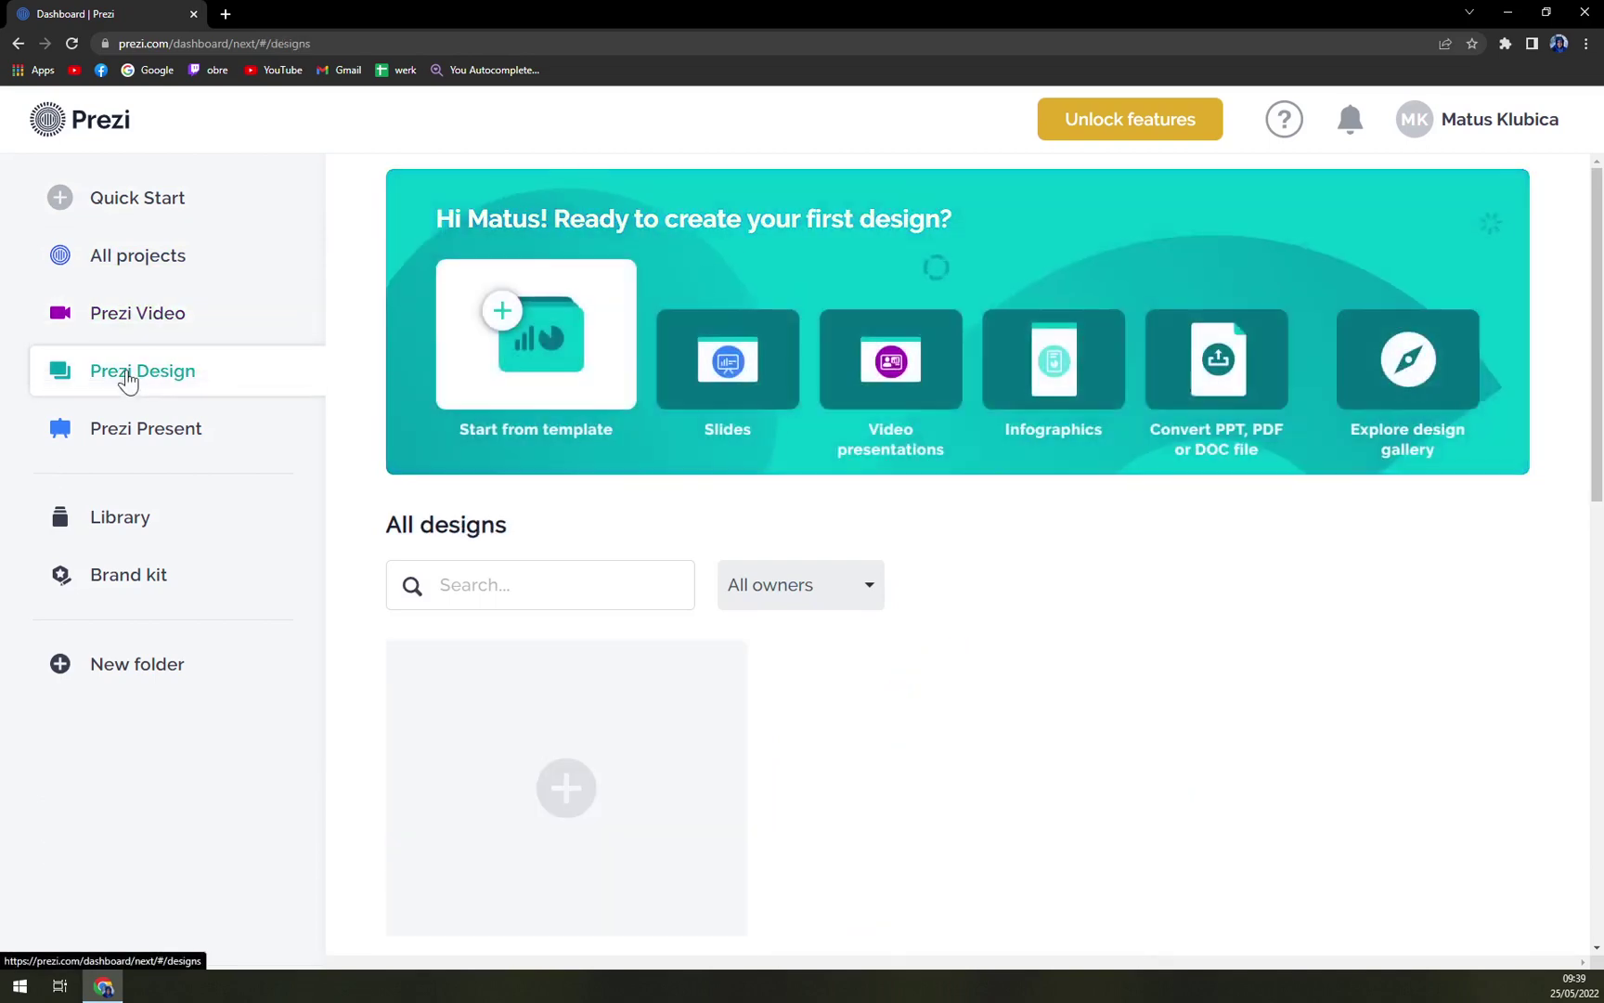
{"action": "left_click", "coordinate": [158, 444]}
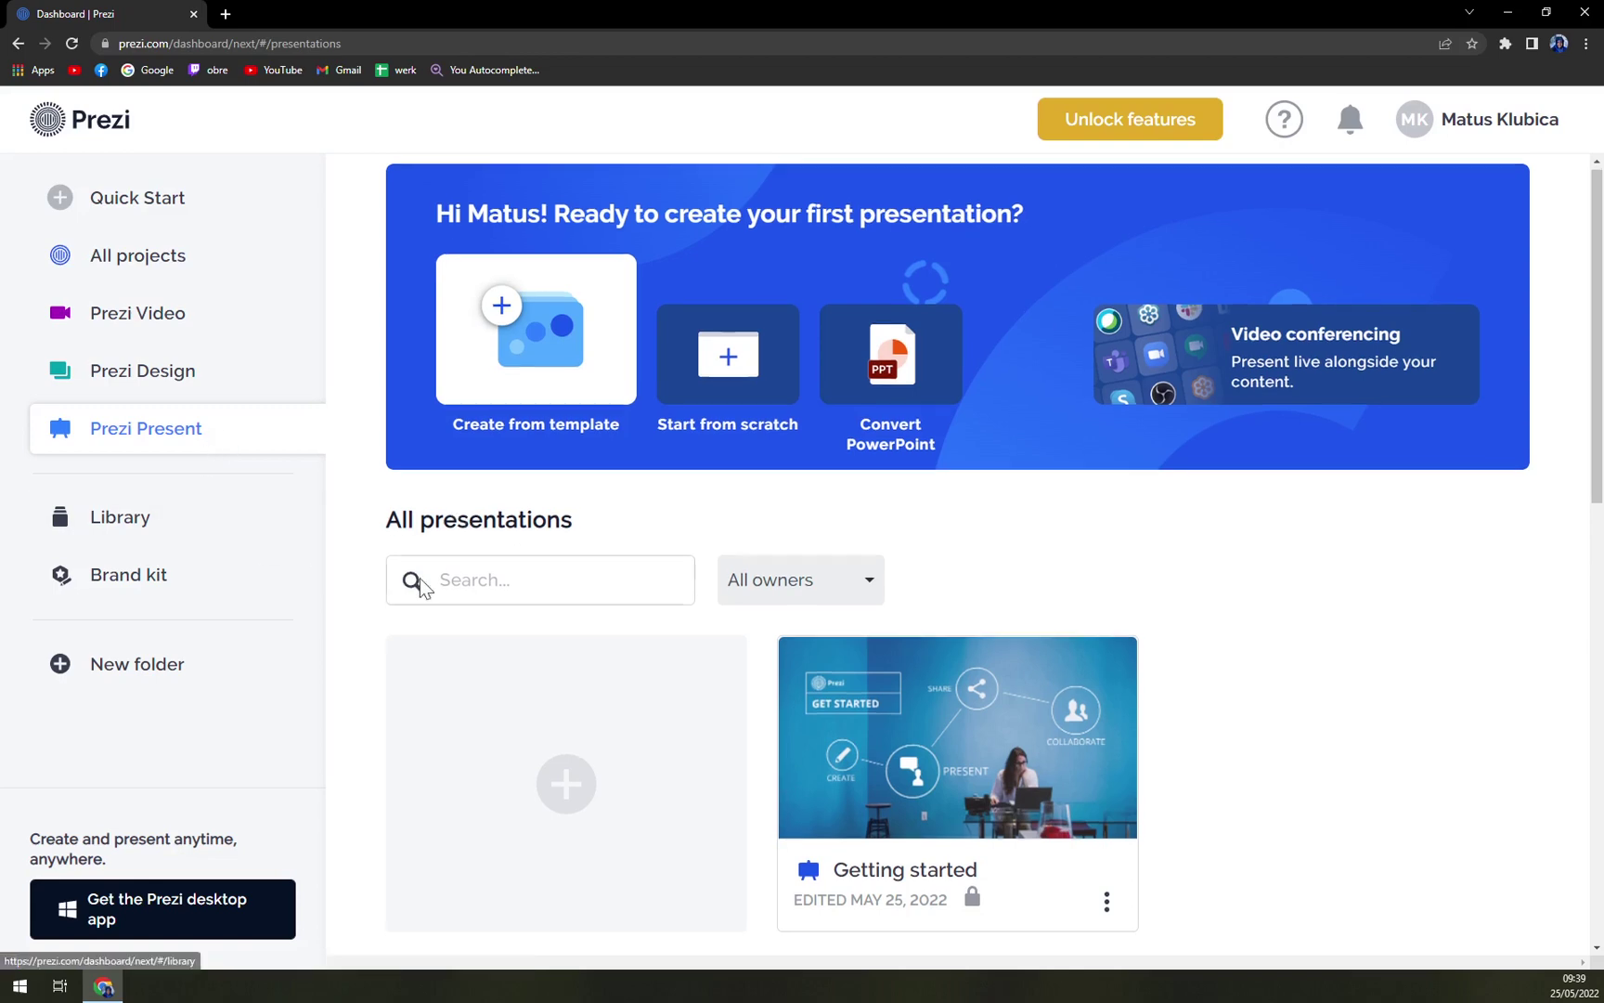
{"action": "scroll", "coordinate": [340, 602], "scroll_direction": "down", "scroll_amount": 3}
{"action": "scroll", "coordinate": [329, 636], "scroll_direction": "up", "scroll_amount": 2}
- Open the Prezi desktop app download page, close it, and scroll the Present page
{"action": "left_click", "coordinate": [230, 909]}
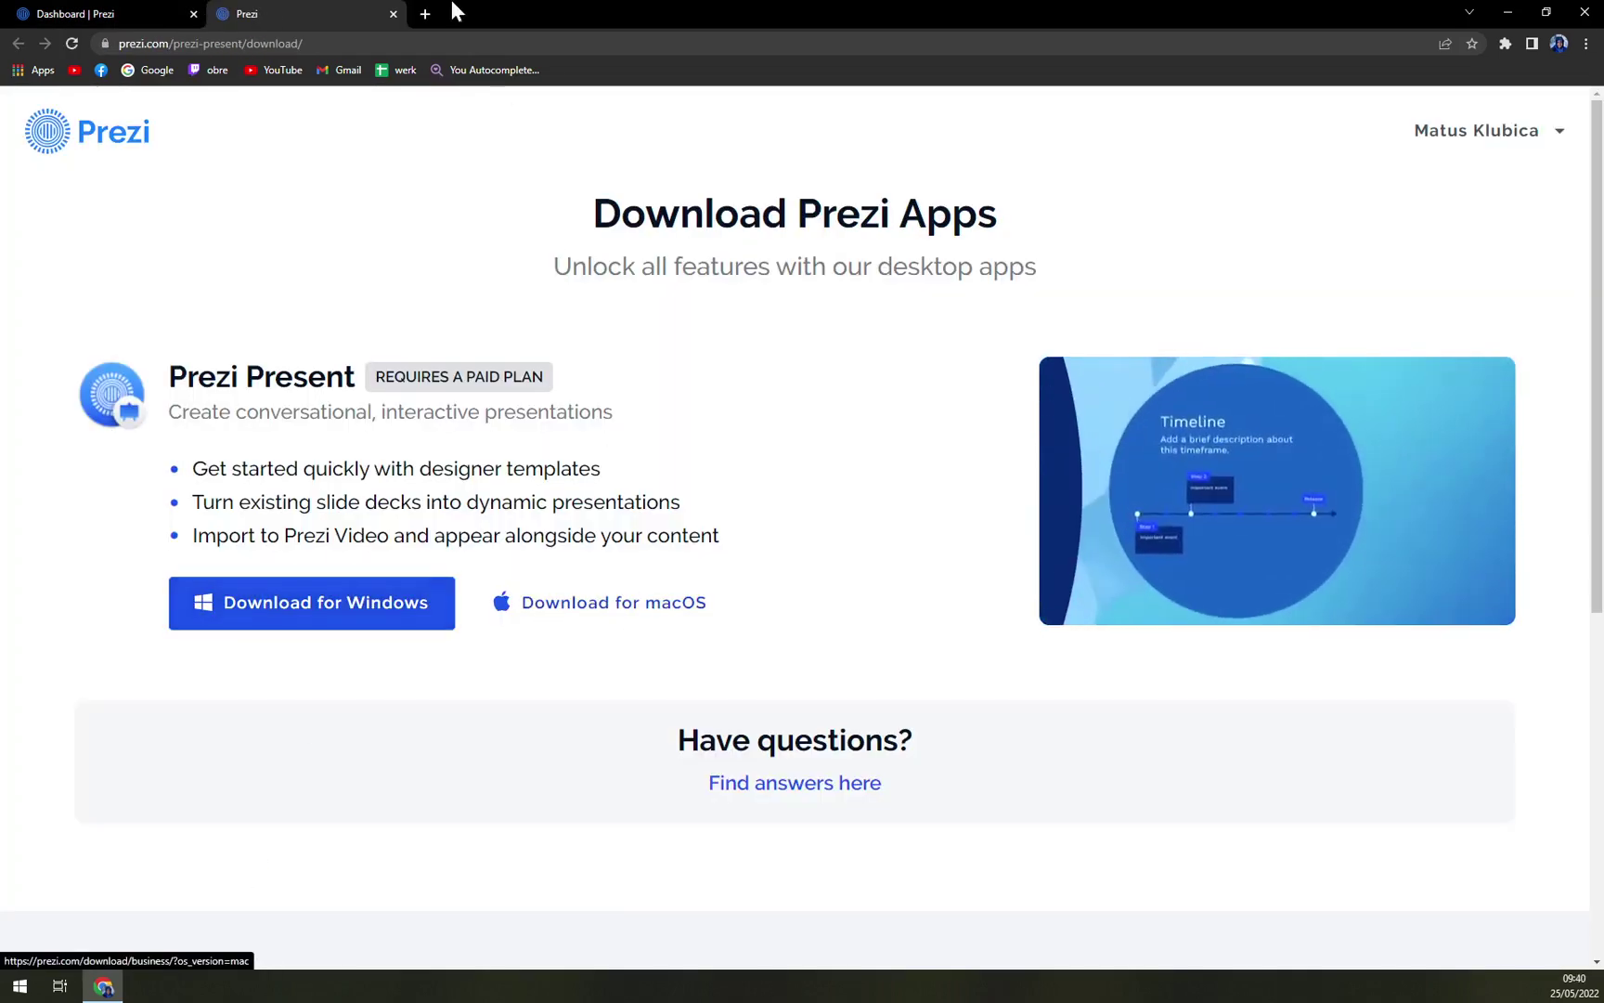
{"action": "left_click", "coordinate": [395, 14]}
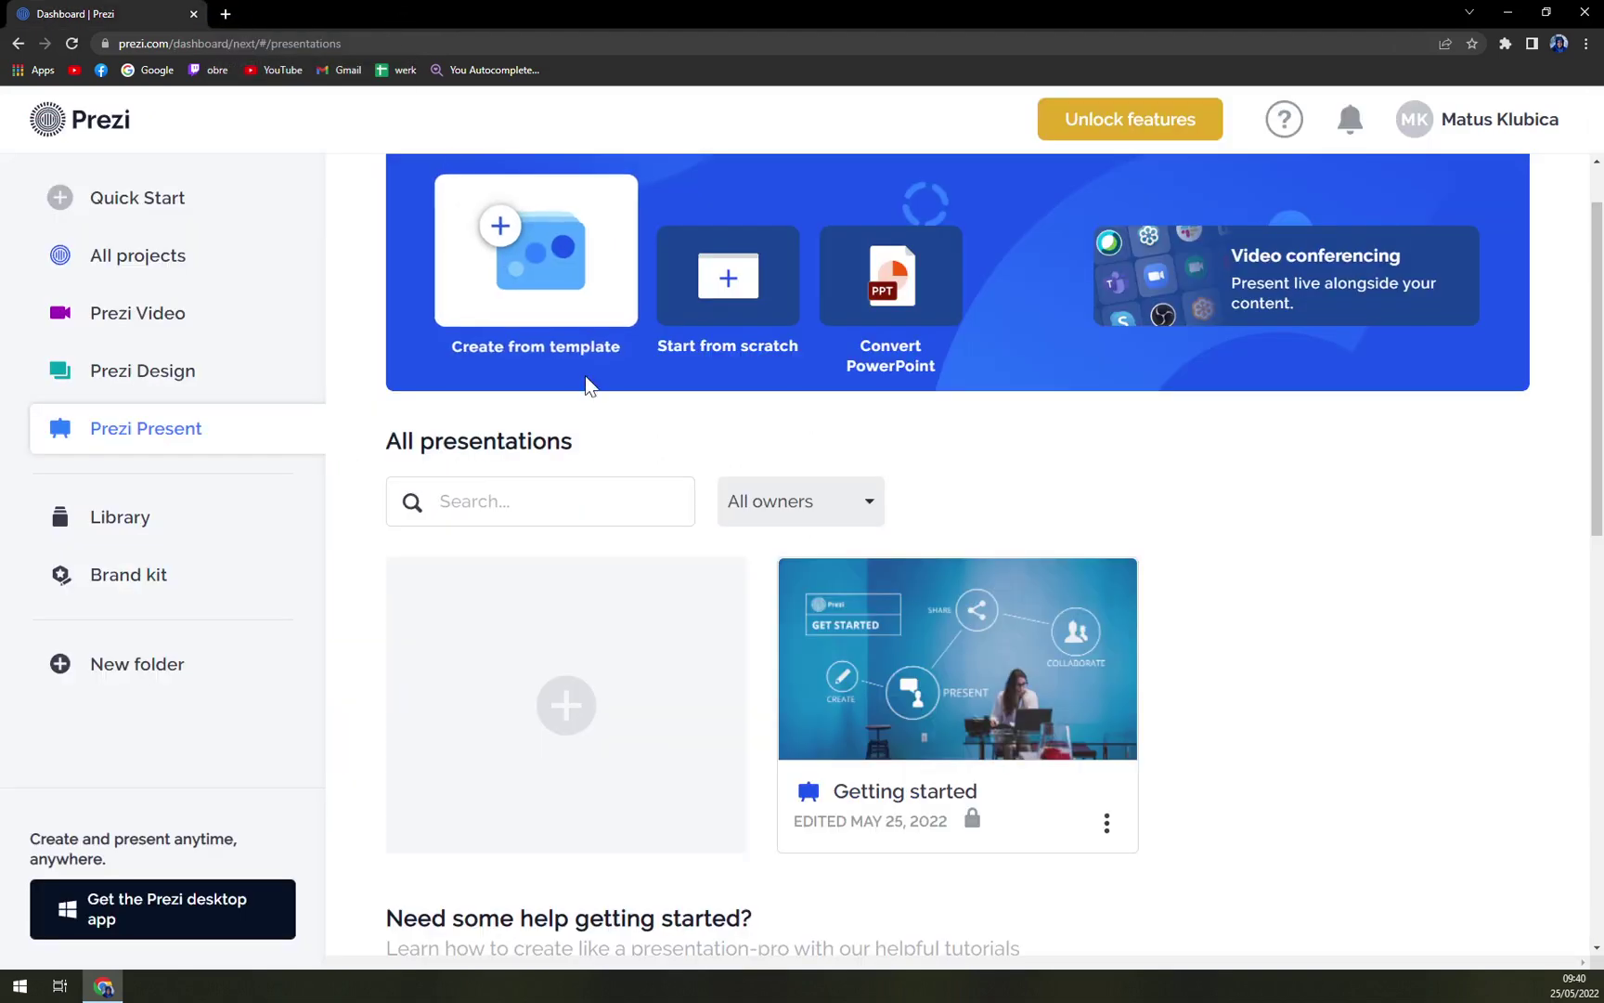
{"action": "scroll", "coordinate": [344, 613], "scroll_direction": "down", "scroll_amount": 5}
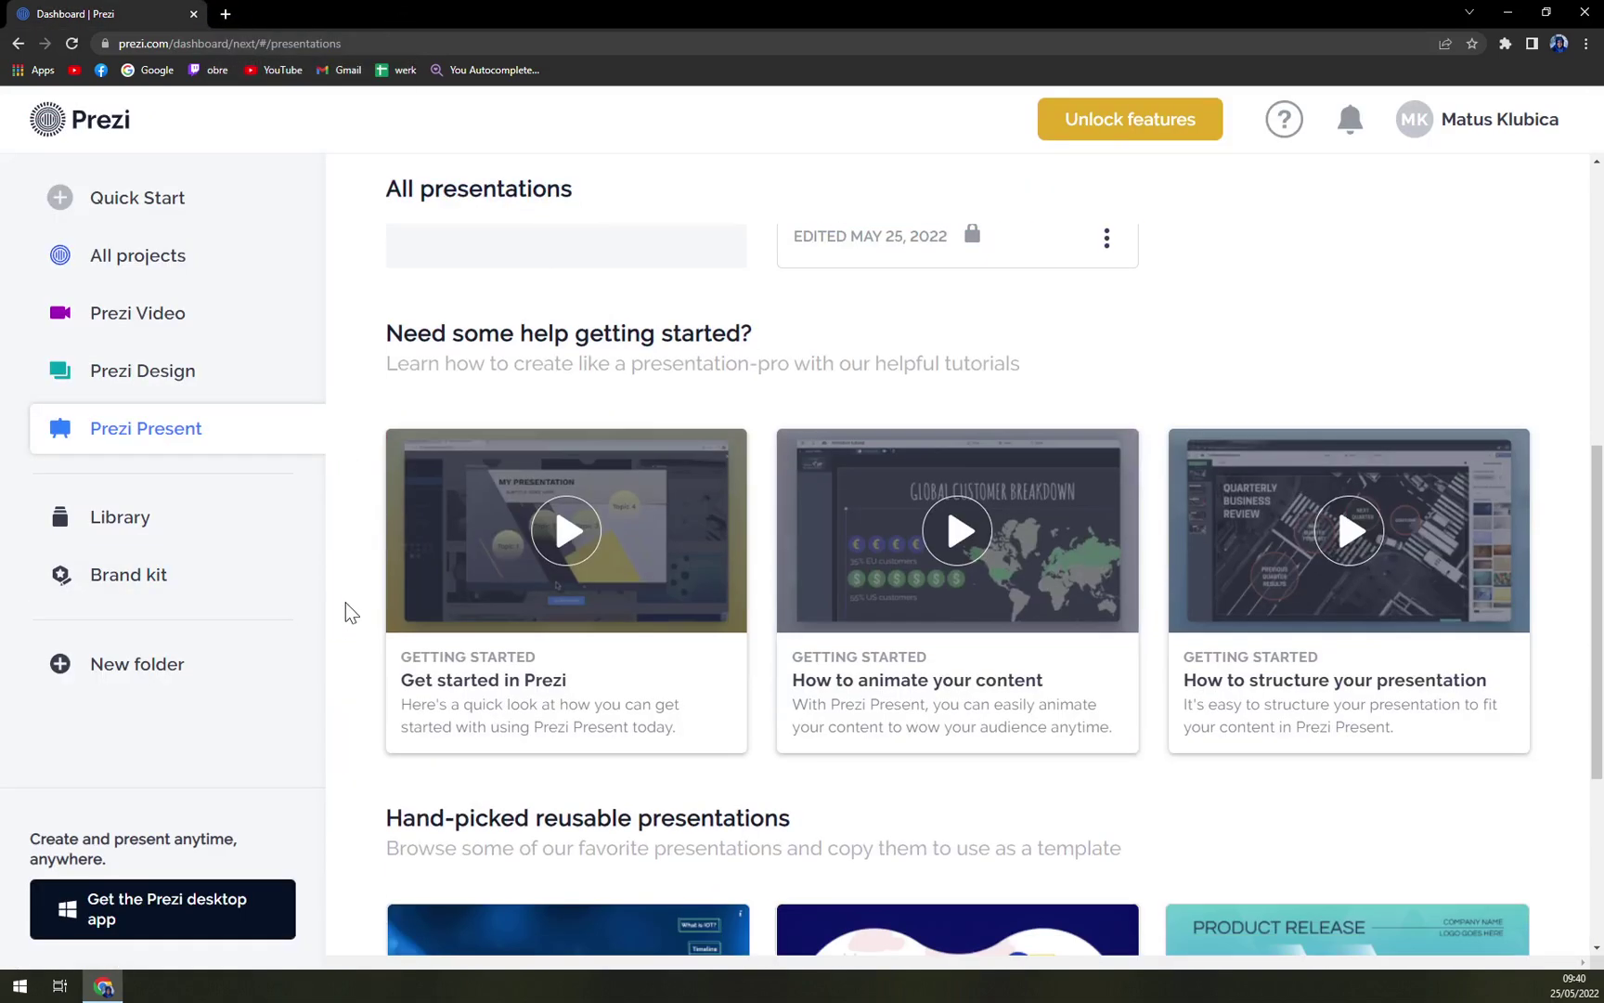
{"action": "scroll", "coordinate": [376, 601], "scroll_direction": "up", "scroll_amount": 5}
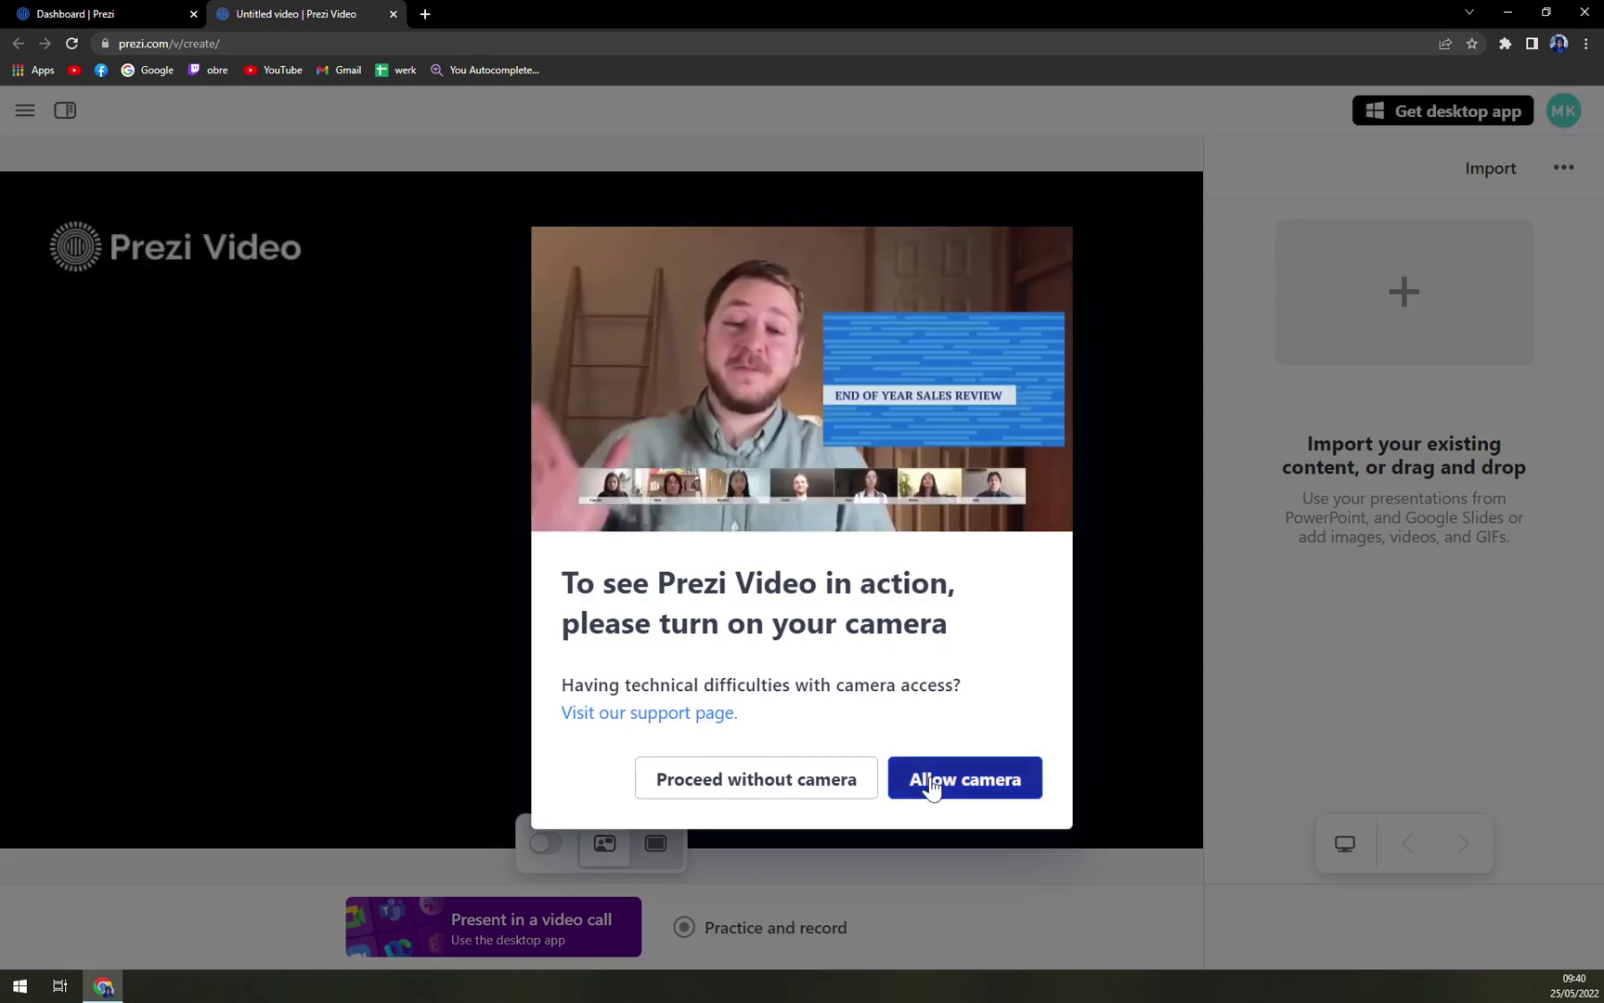
- Continue without camera, show content in the camera-plus-content layout, then return to the Dashboard
{"action": "left_click", "coordinate": [827, 789]}
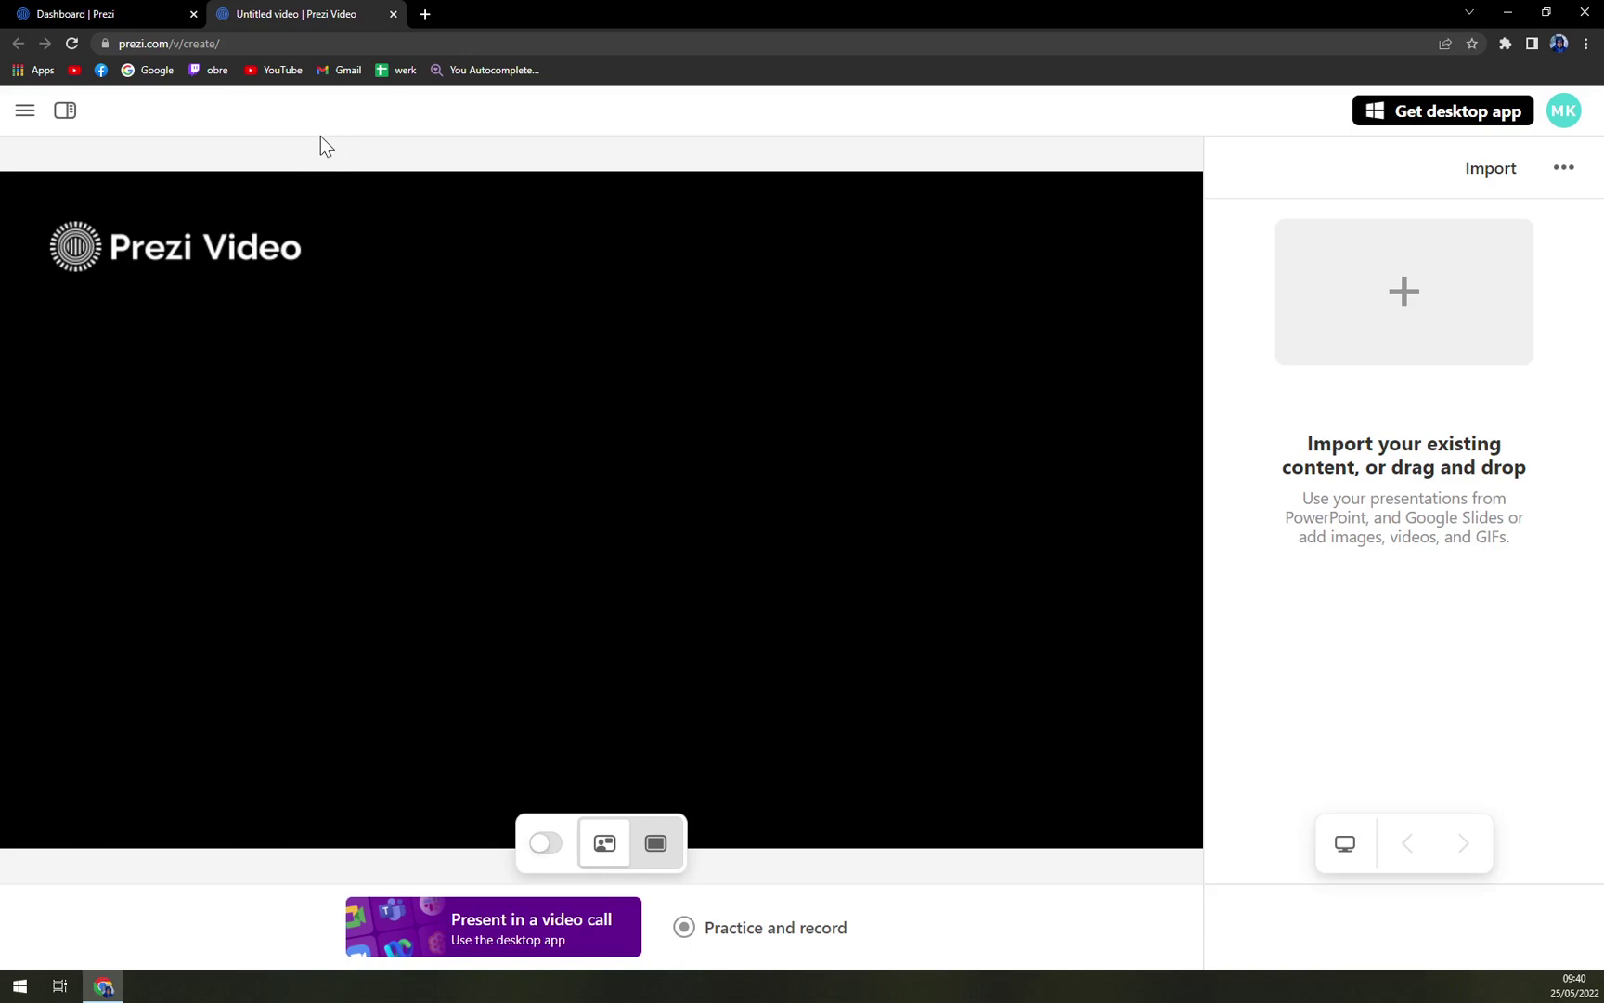
{"action": "left_click", "coordinate": [650, 845]}
{"action": "left_click", "coordinate": [584, 849]}
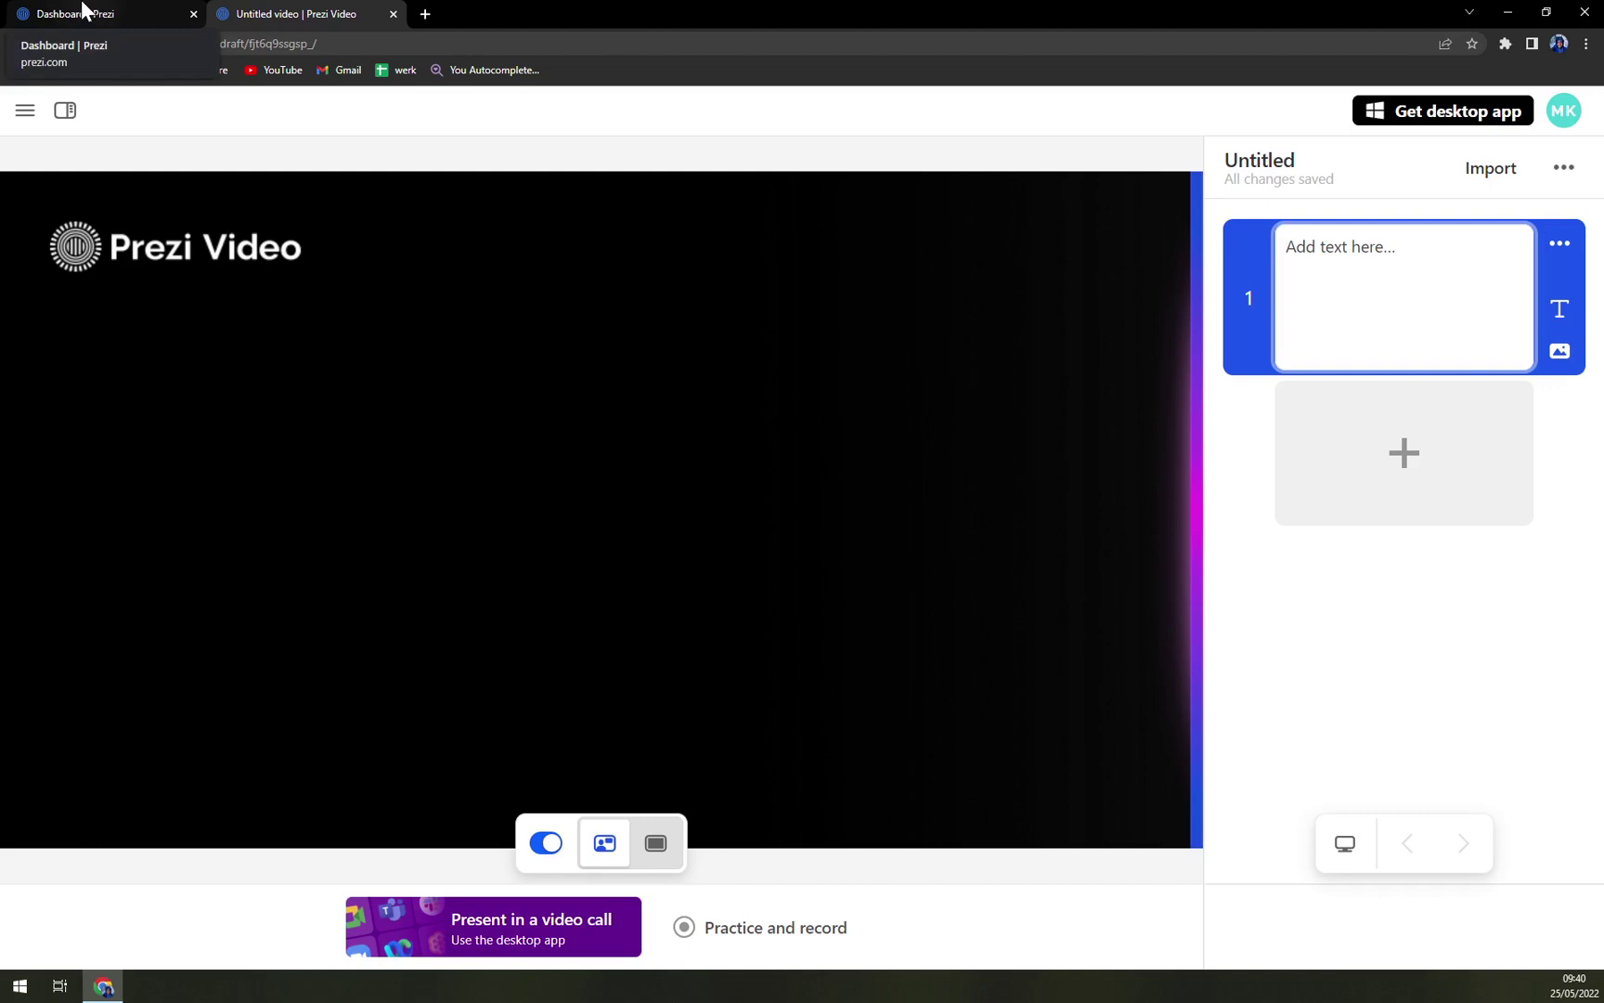
{"action": "left_click", "coordinate": [84, 11]}
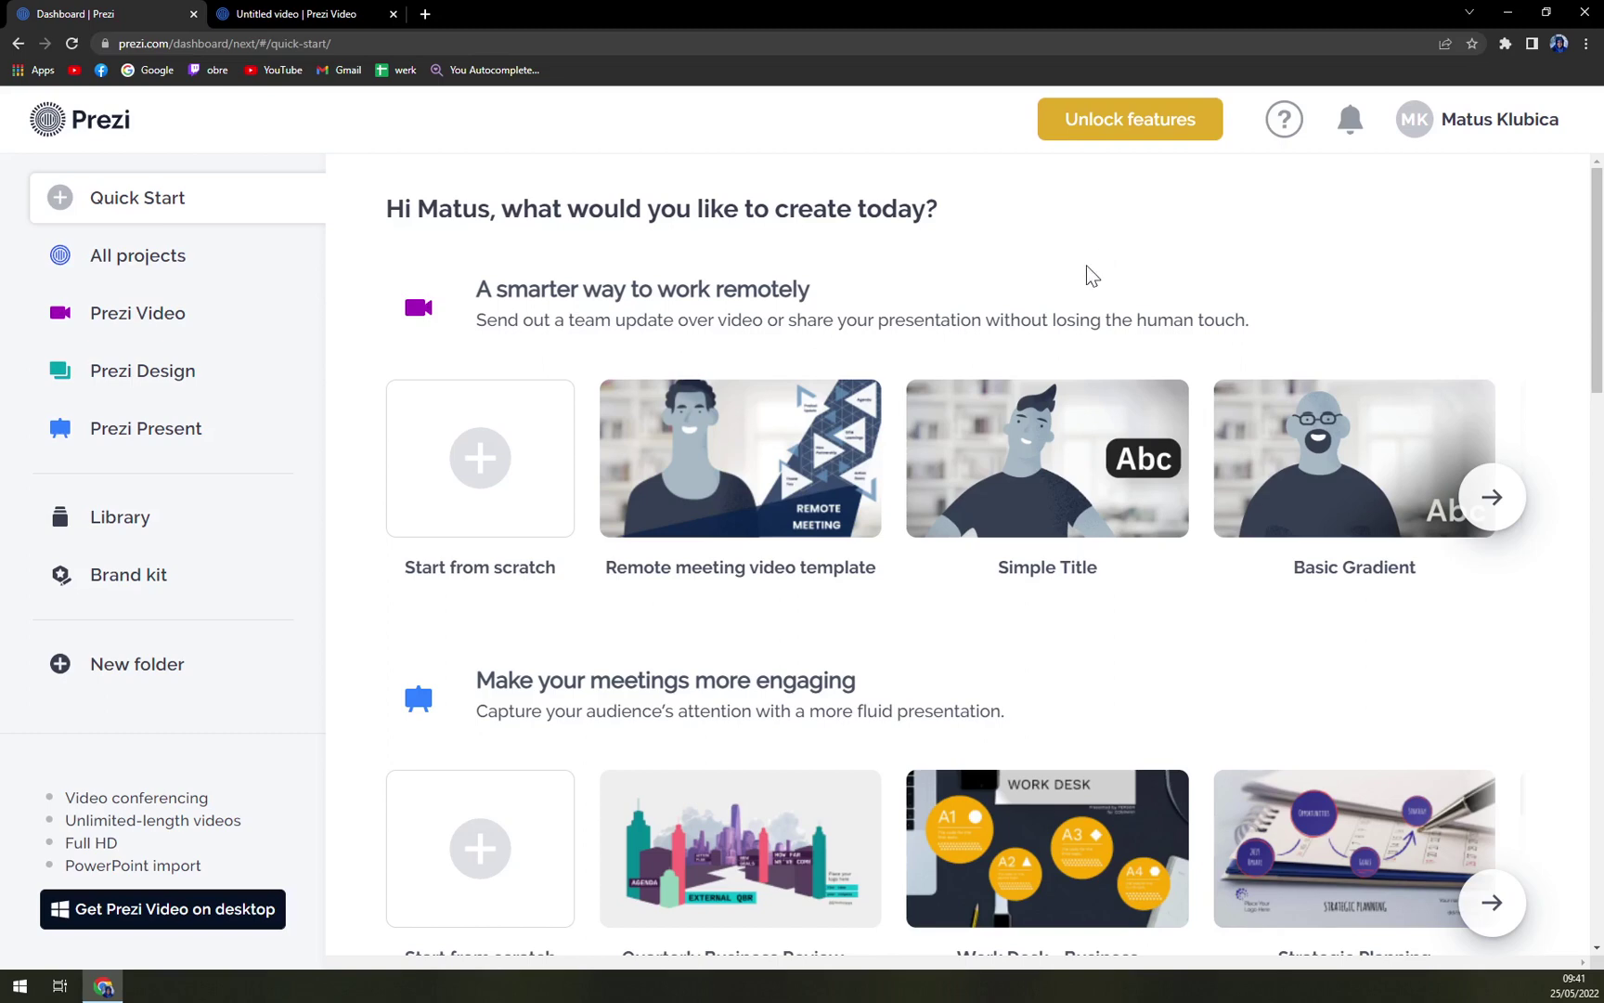
{"action": "left_click", "coordinate": [1124, 137]}
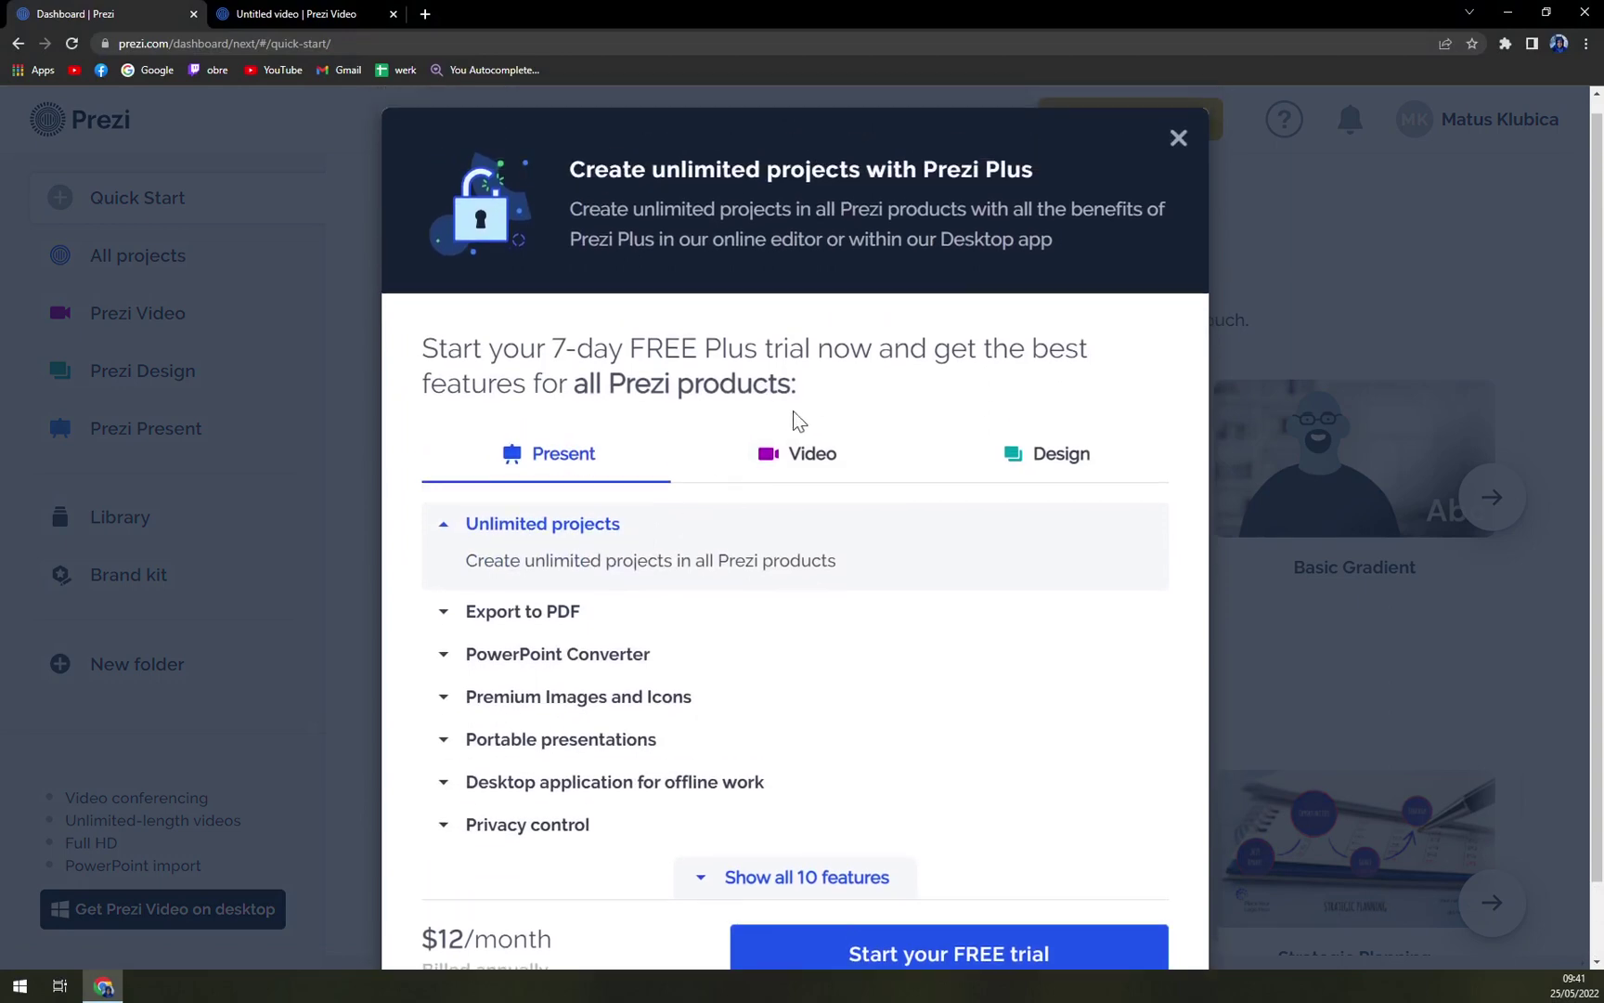
{"action": "left_click", "coordinate": [795, 452]}
{"action": "left_click", "coordinate": [991, 456]}
{"action": "scroll", "coordinate": [936, 500], "scroll_direction": "down", "scroll_amount": 1}
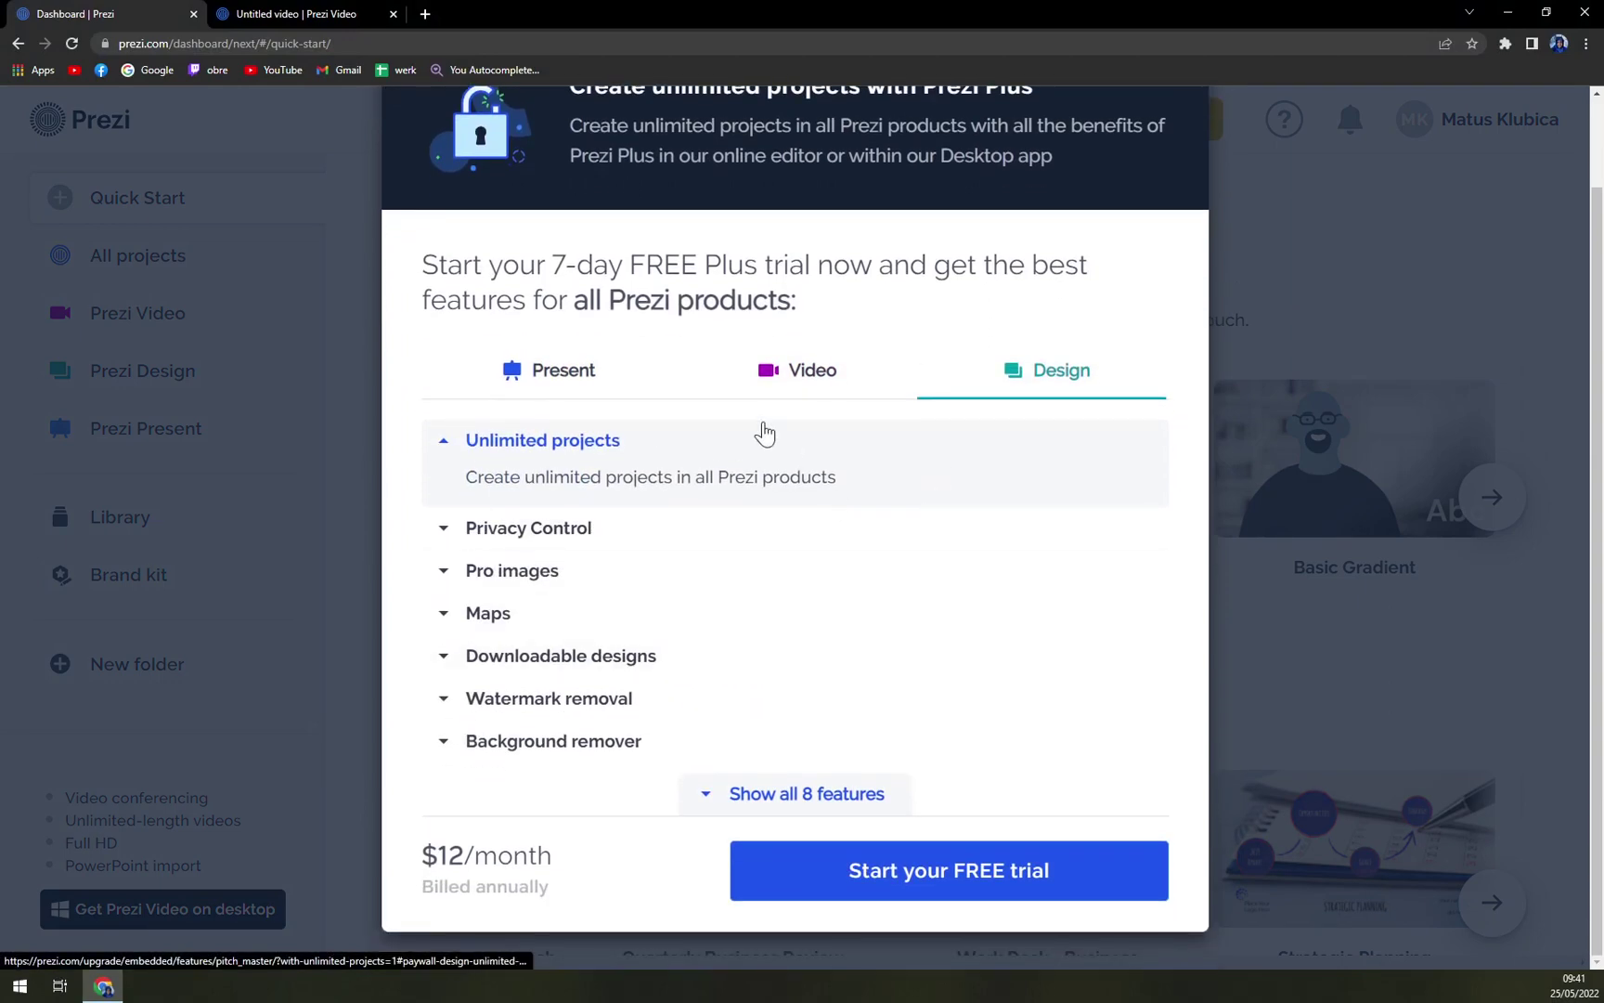
{"action": "left_click", "coordinate": [516, 372]}
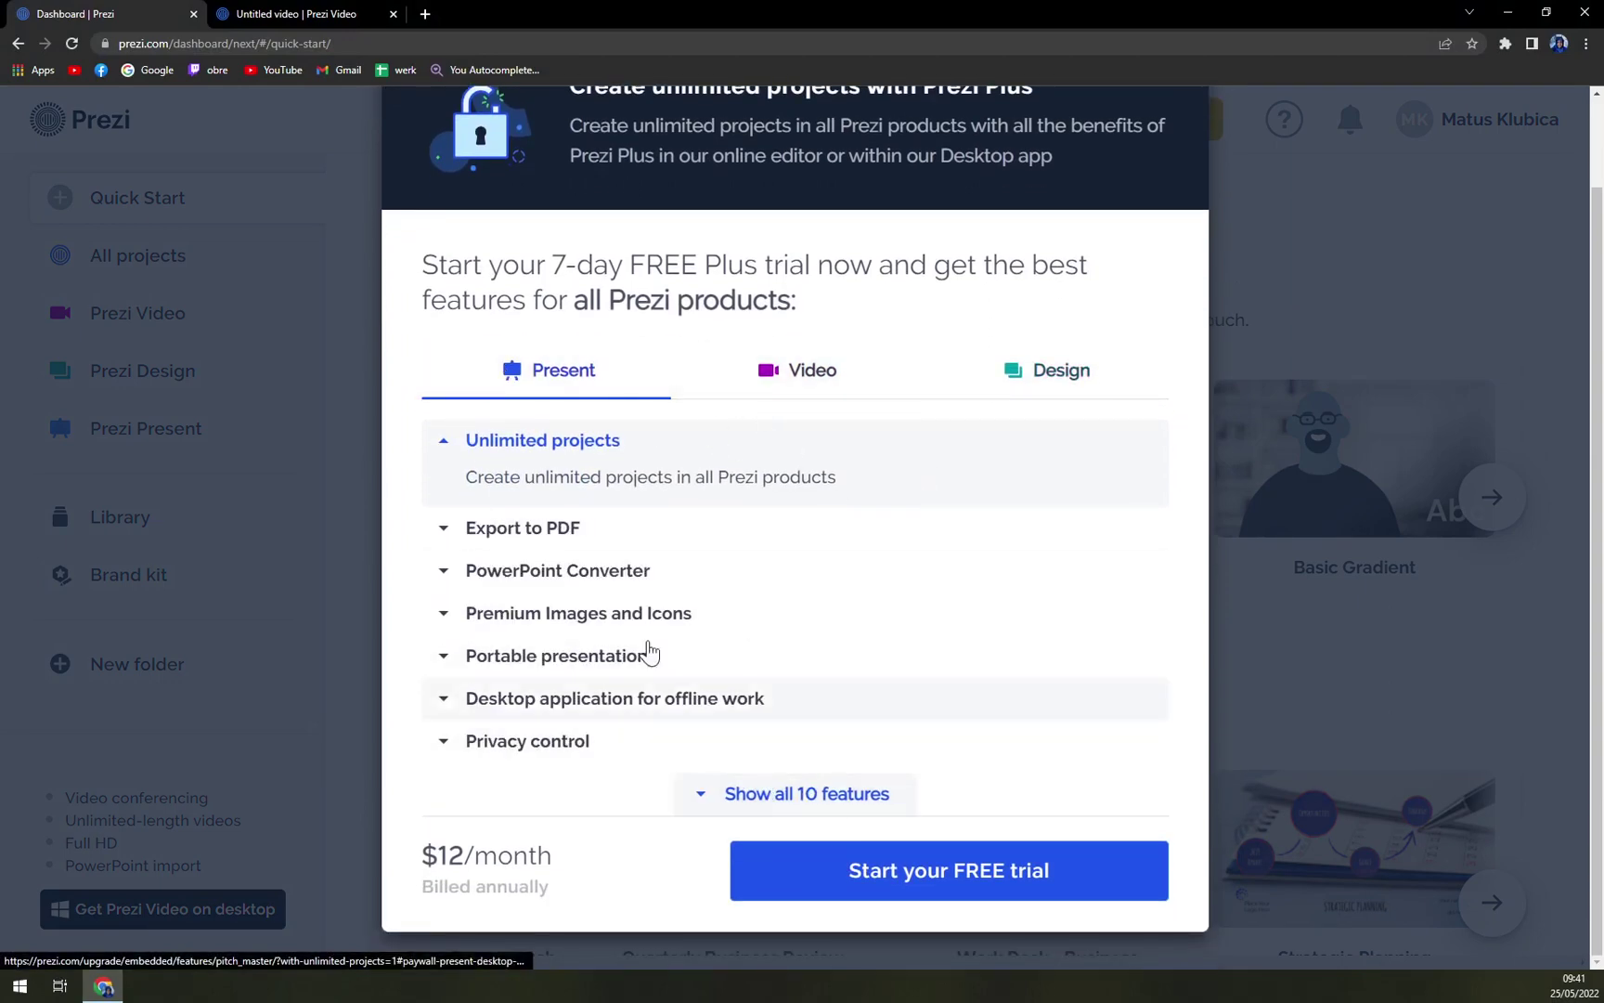
{"action": "left_click", "coordinate": [802, 373]}
{"action": "left_click", "coordinate": [1063, 386]}
{"action": "scroll", "coordinate": [1063, 372], "scroll_direction": "up", "scroll_amount": 1}
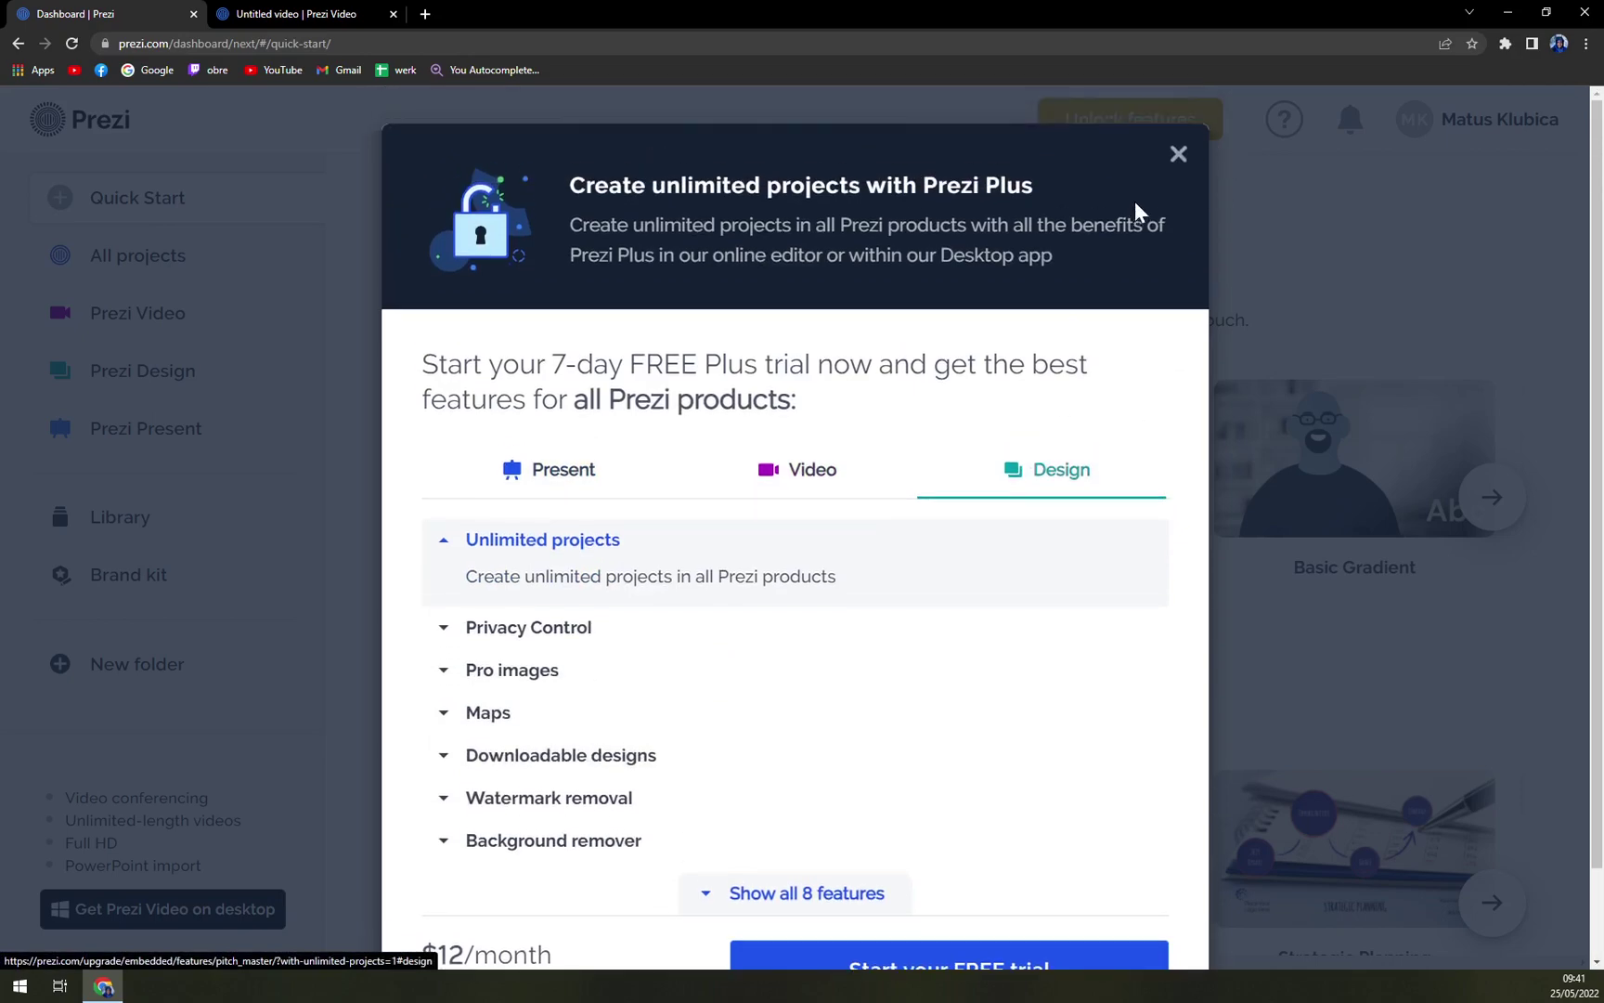
{"action": "left_click", "coordinate": [1178, 154]}
{"action": "left_click", "coordinate": [1284, 121]}
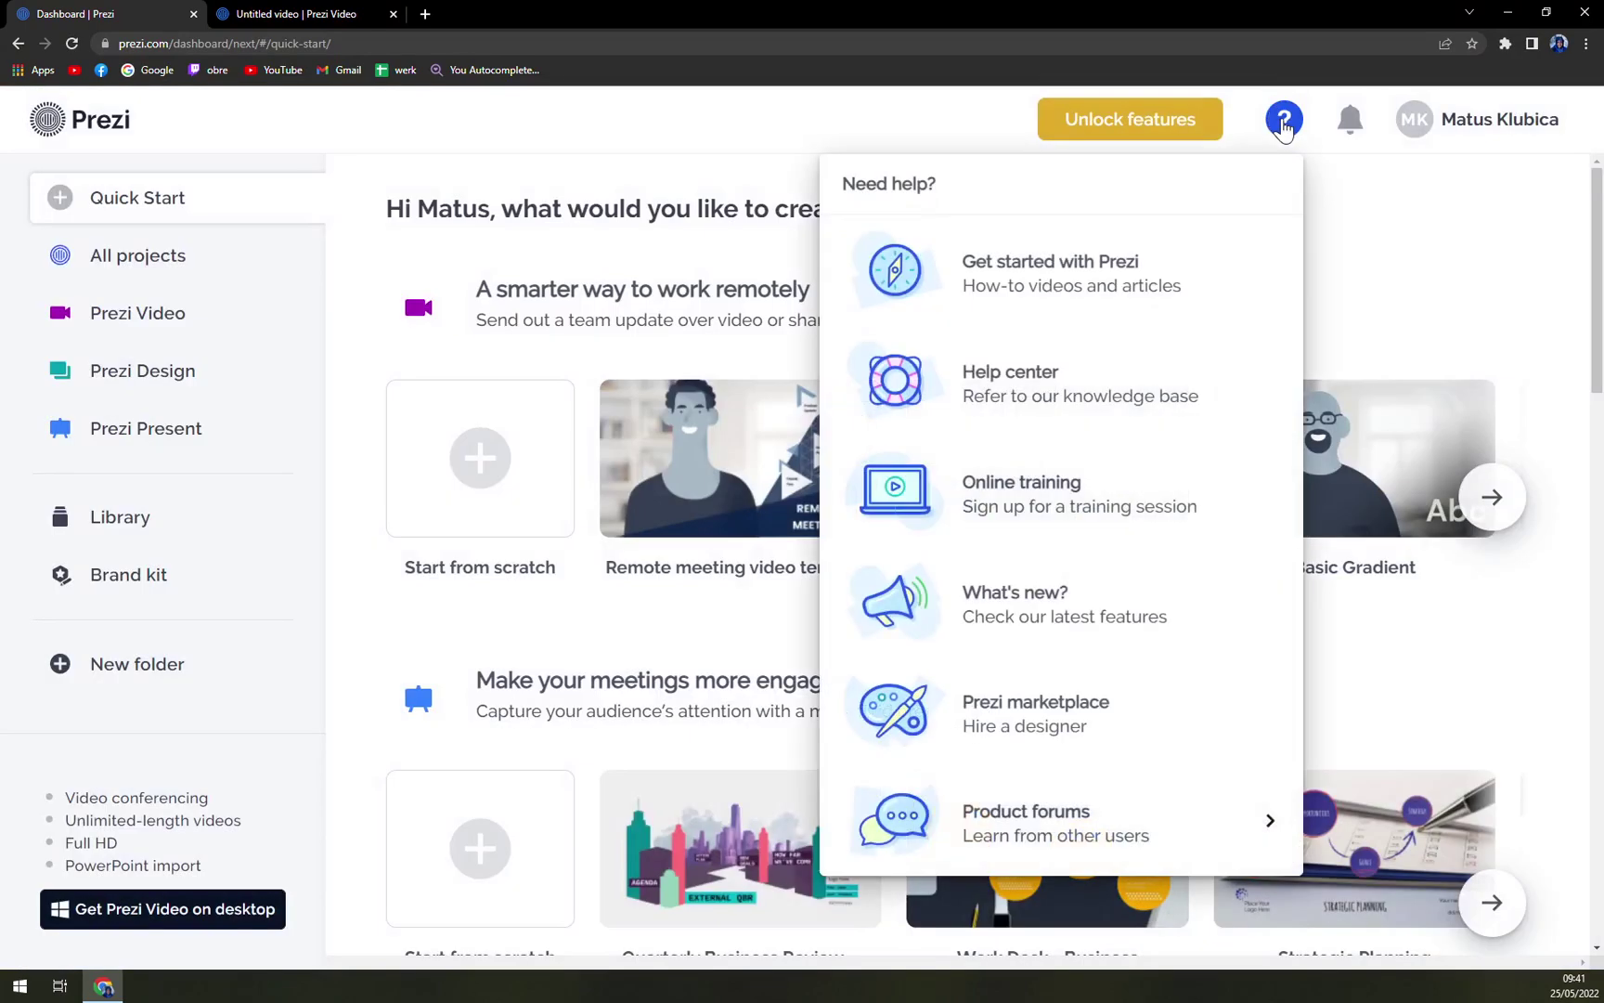
{"action": "left_click", "coordinate": [1284, 119]}
{"action": "left_click", "coordinate": [1290, 126]}
{"action": "left_click", "coordinate": [1293, 130]}
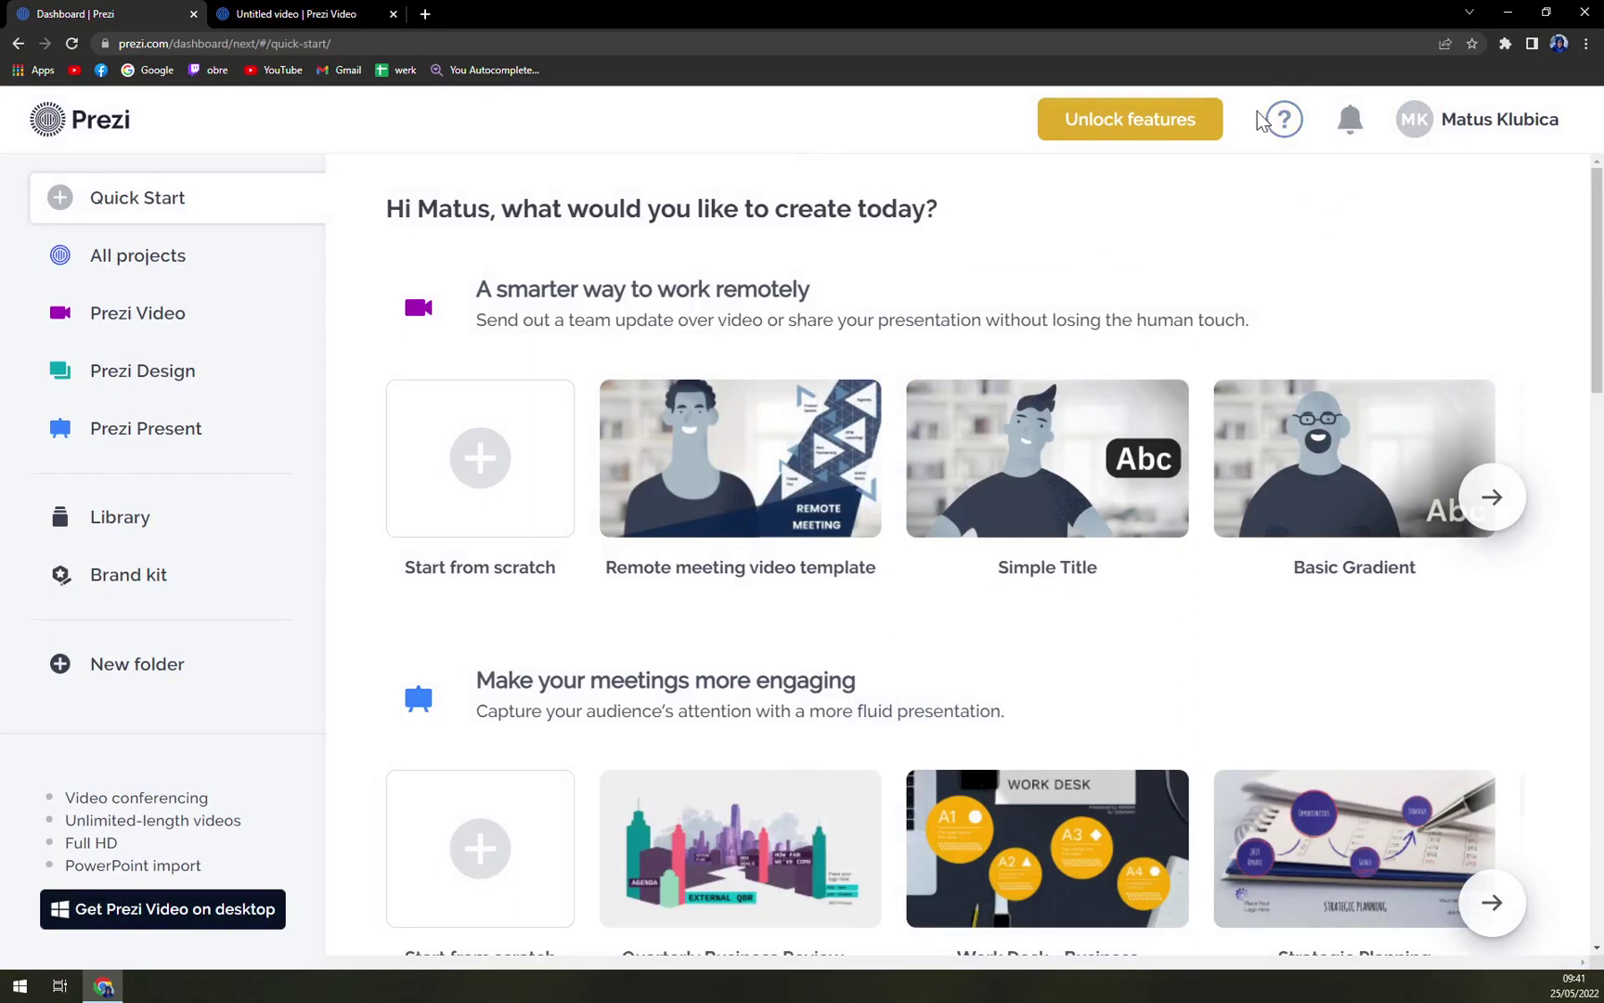
{"action": "left_click", "coordinate": [1350, 120]}
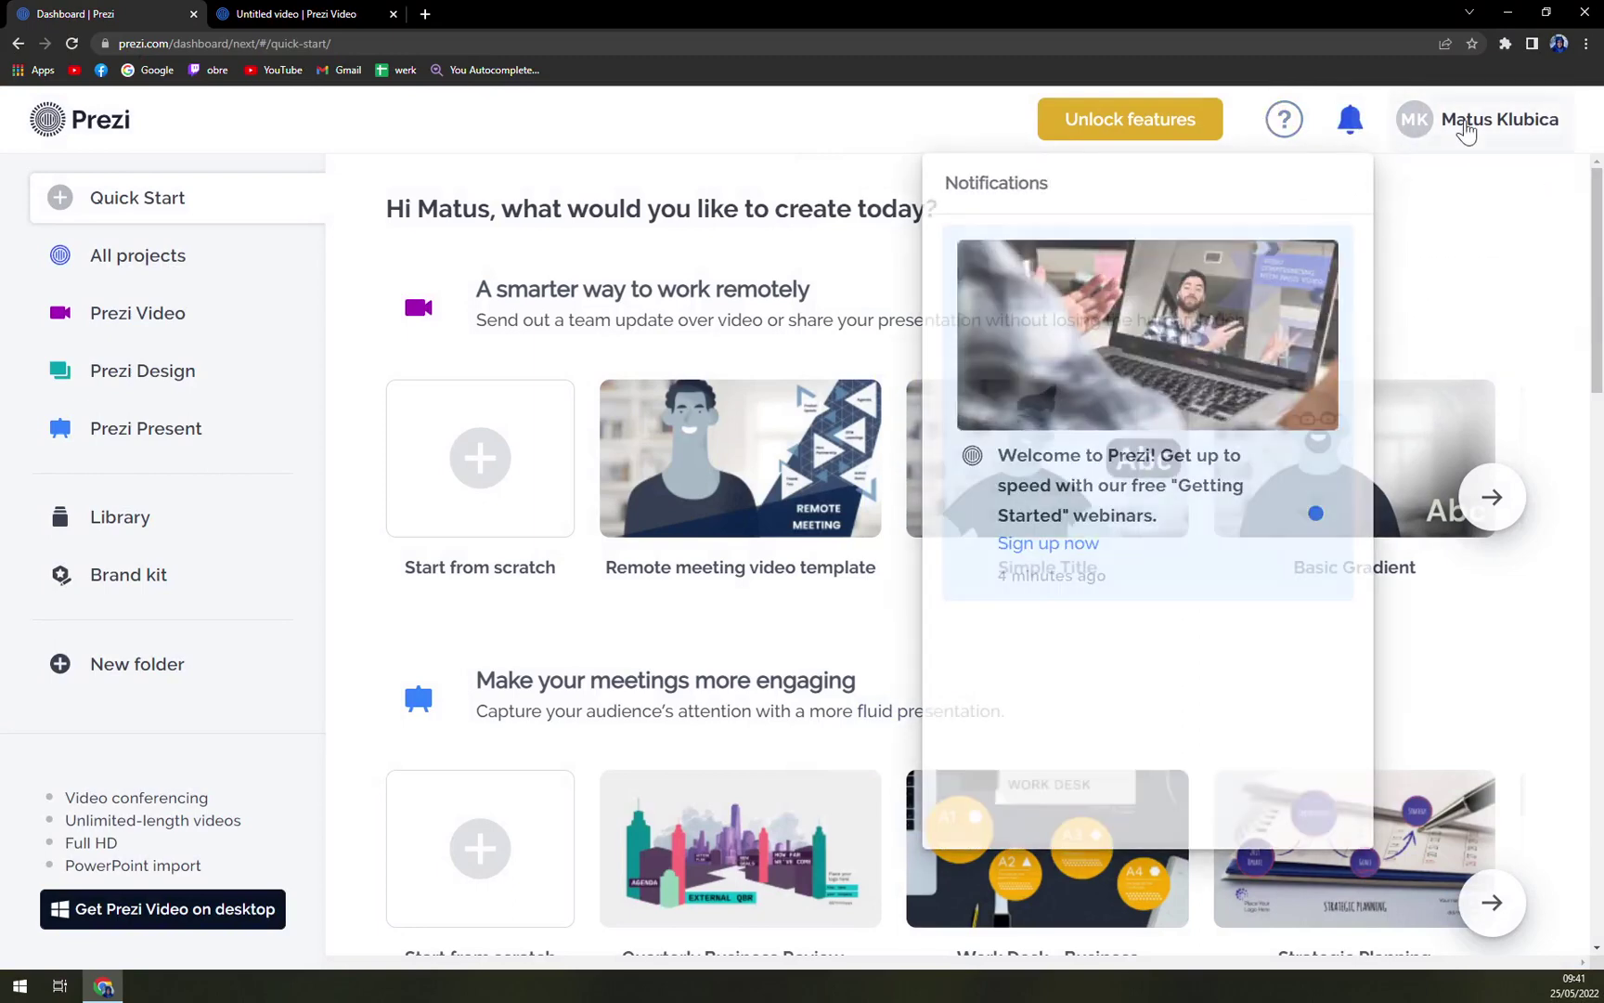
{"action": "left_click", "coordinate": [1465, 130]}
{"action": "left_click", "coordinate": [1395, 247]}
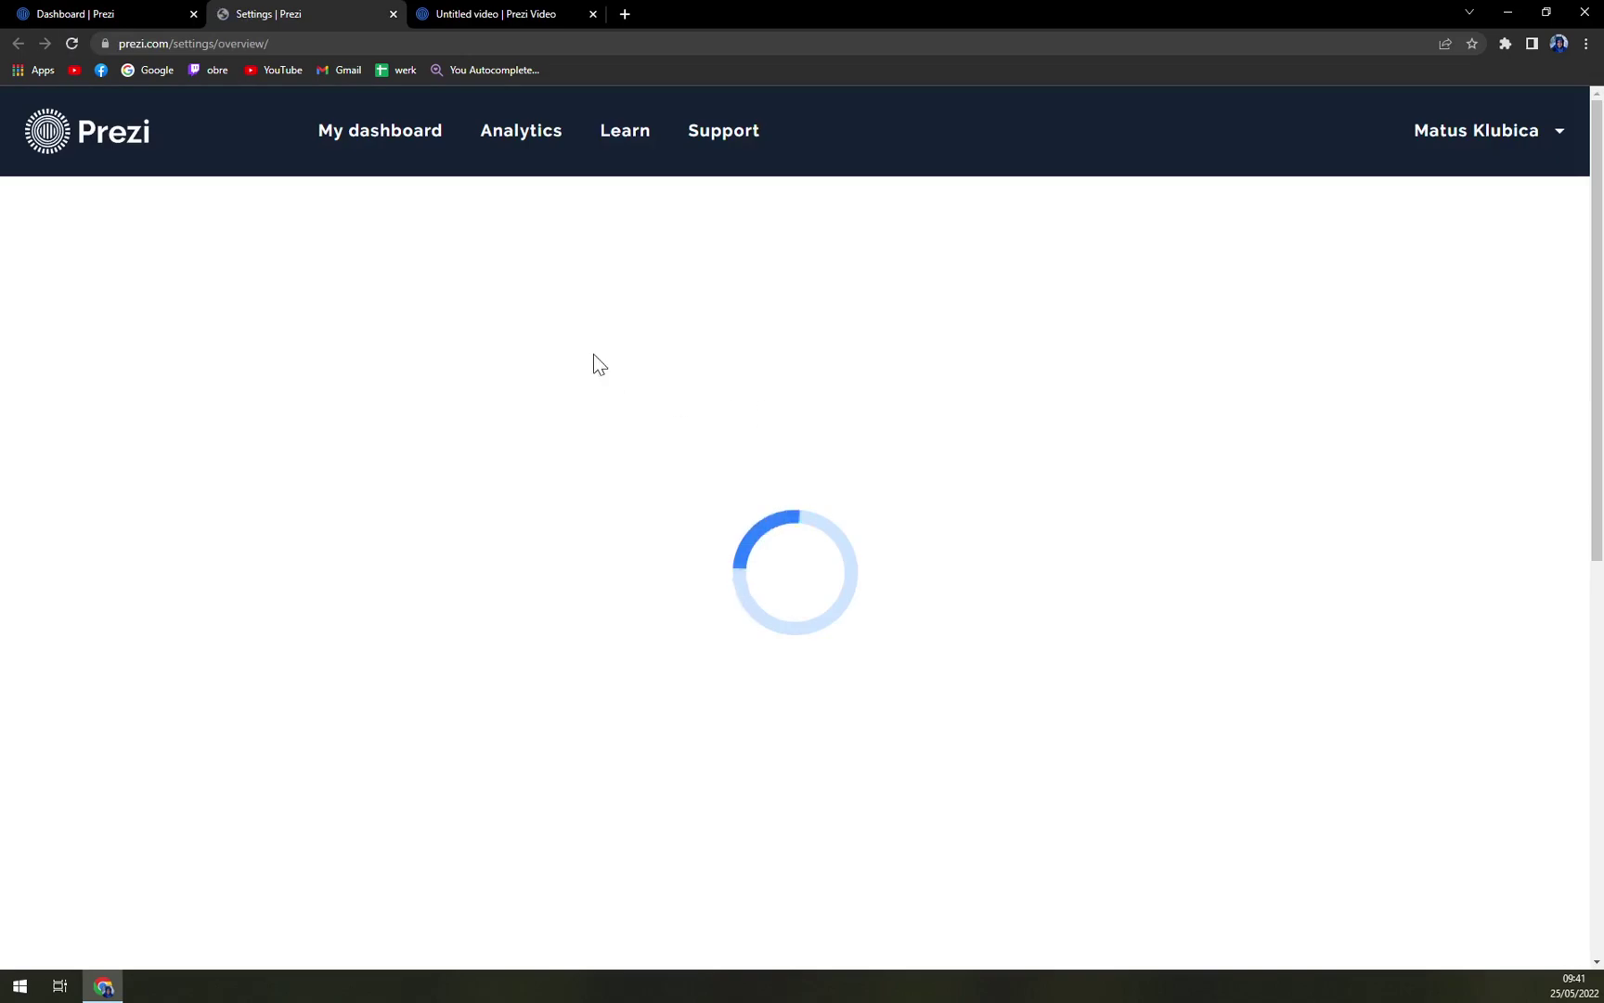
{"action": "left_click", "coordinate": [393, 15]}
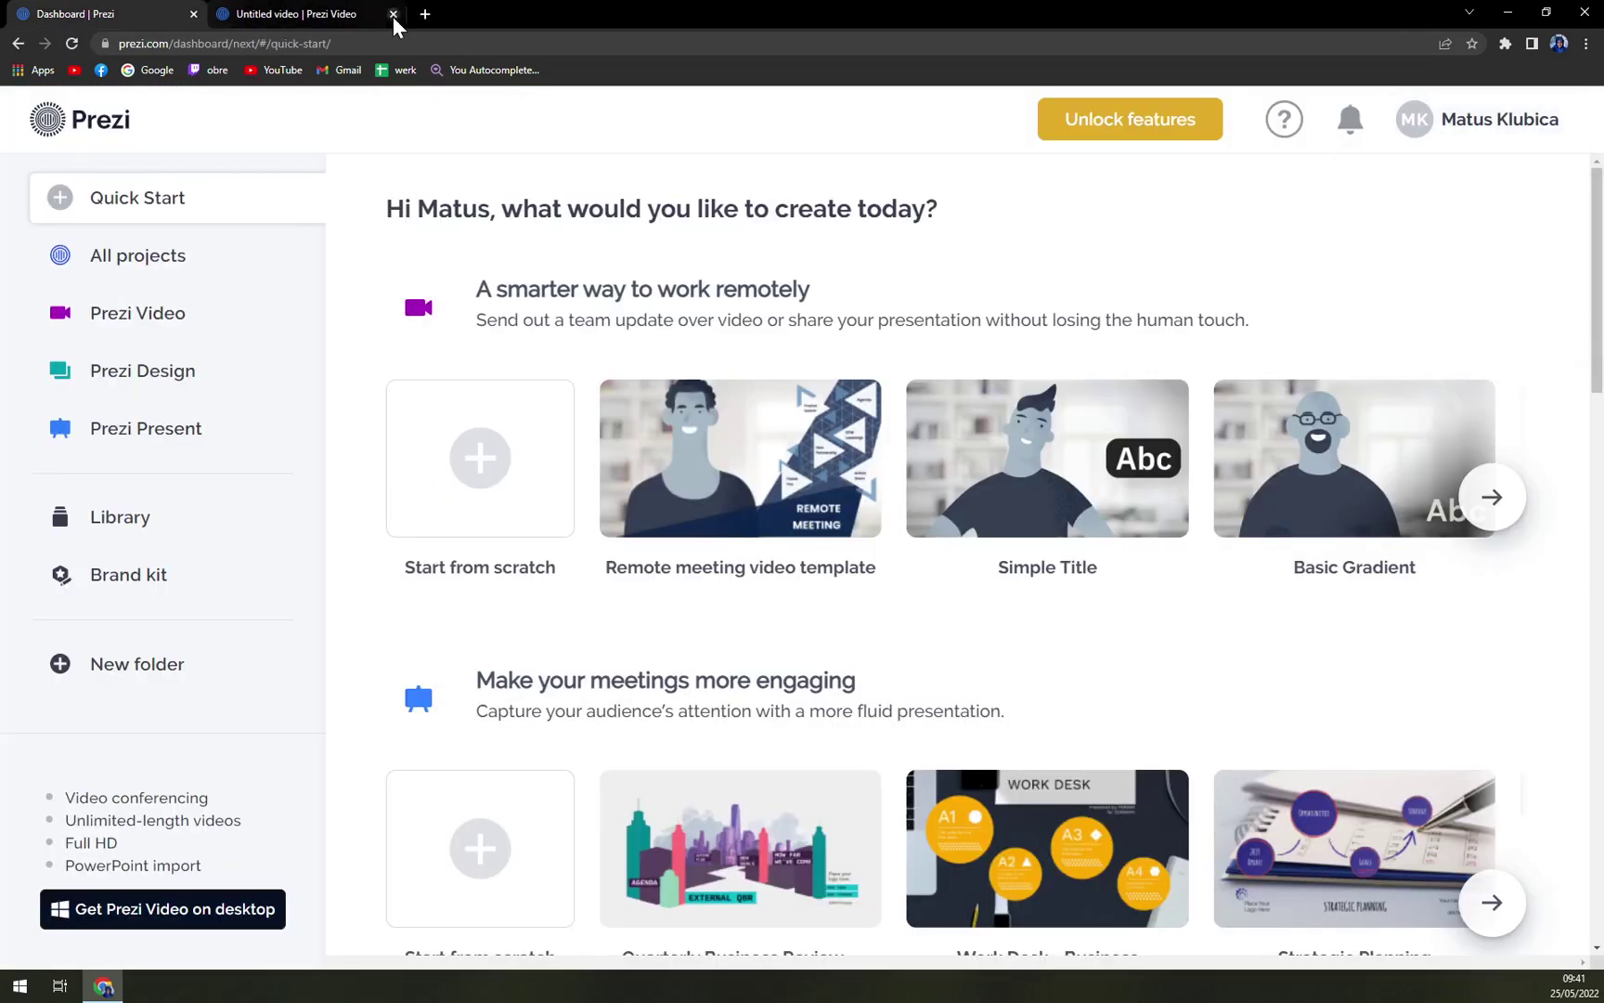
{"action": "left_click", "coordinate": [207, 675]}
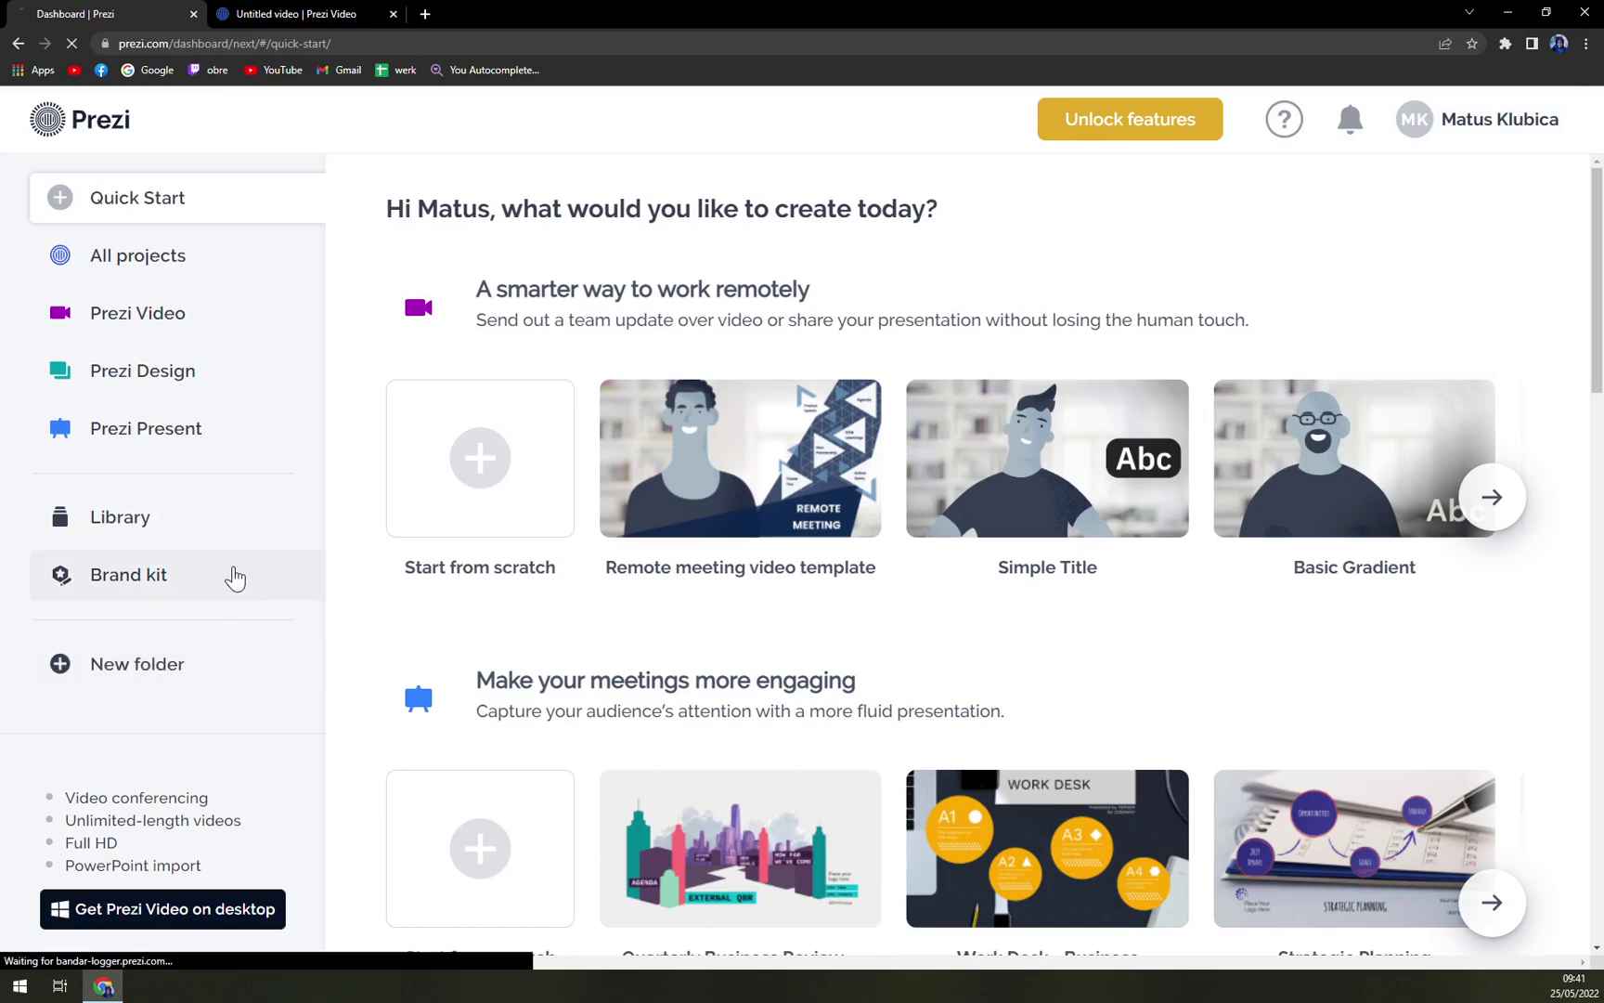
{"action": "left_click", "coordinate": [142, 574]}
{"action": "left_click", "coordinate": [180, 461]}
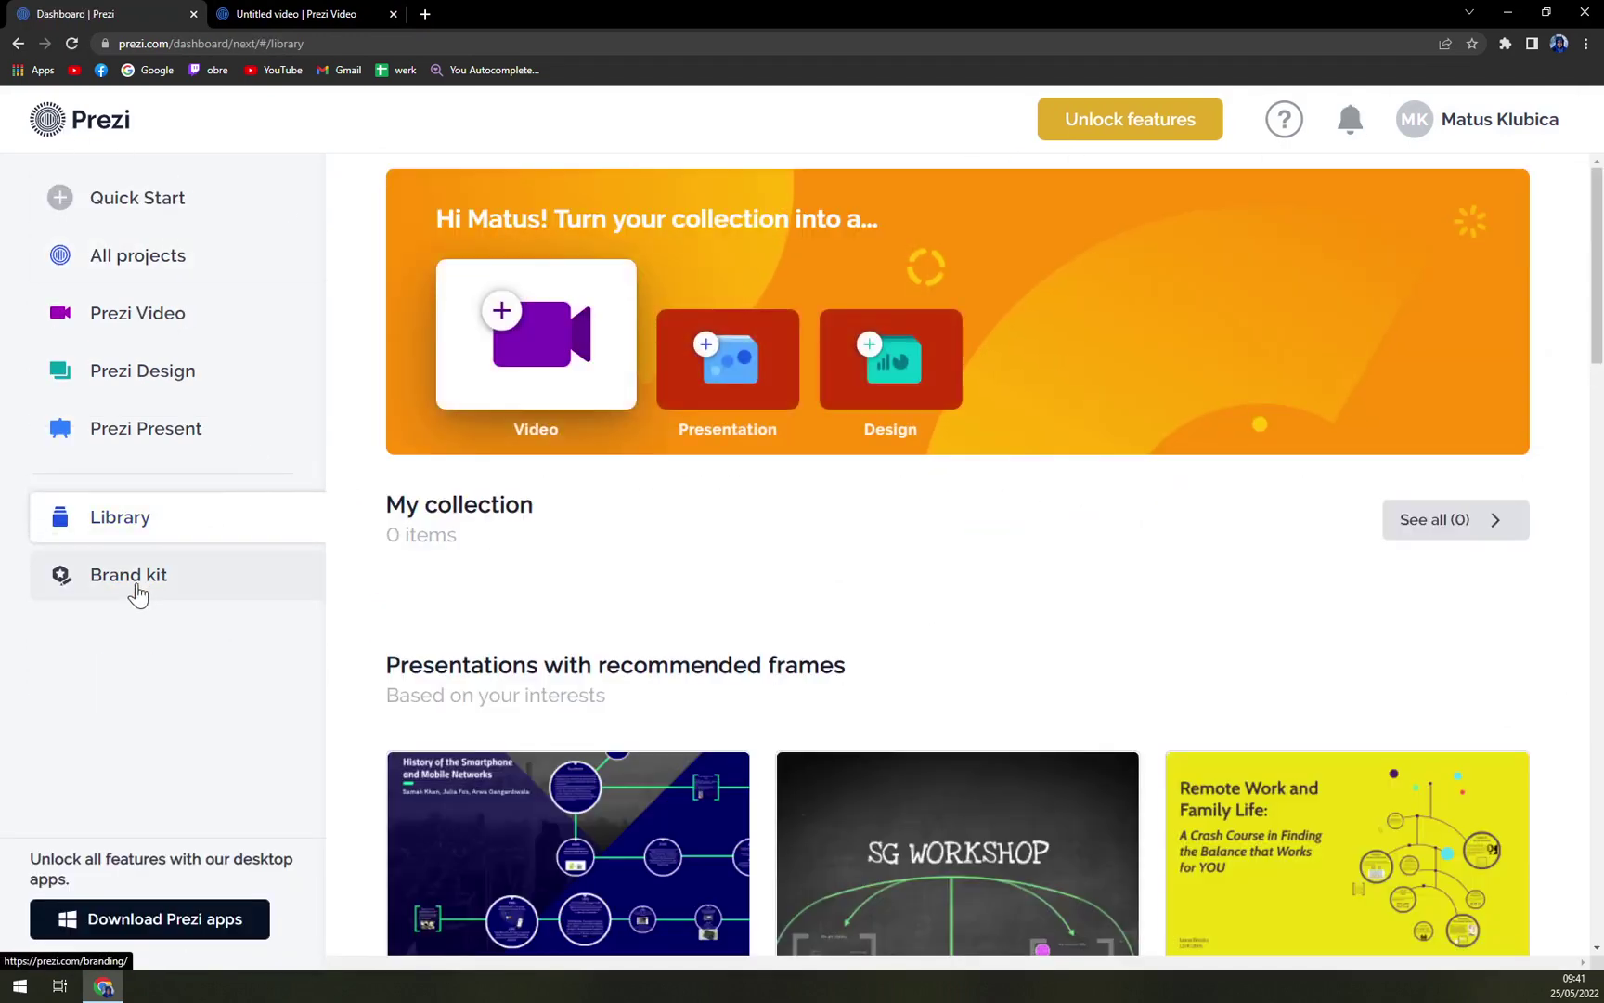
{"action": "left_click", "coordinate": [142, 210]}
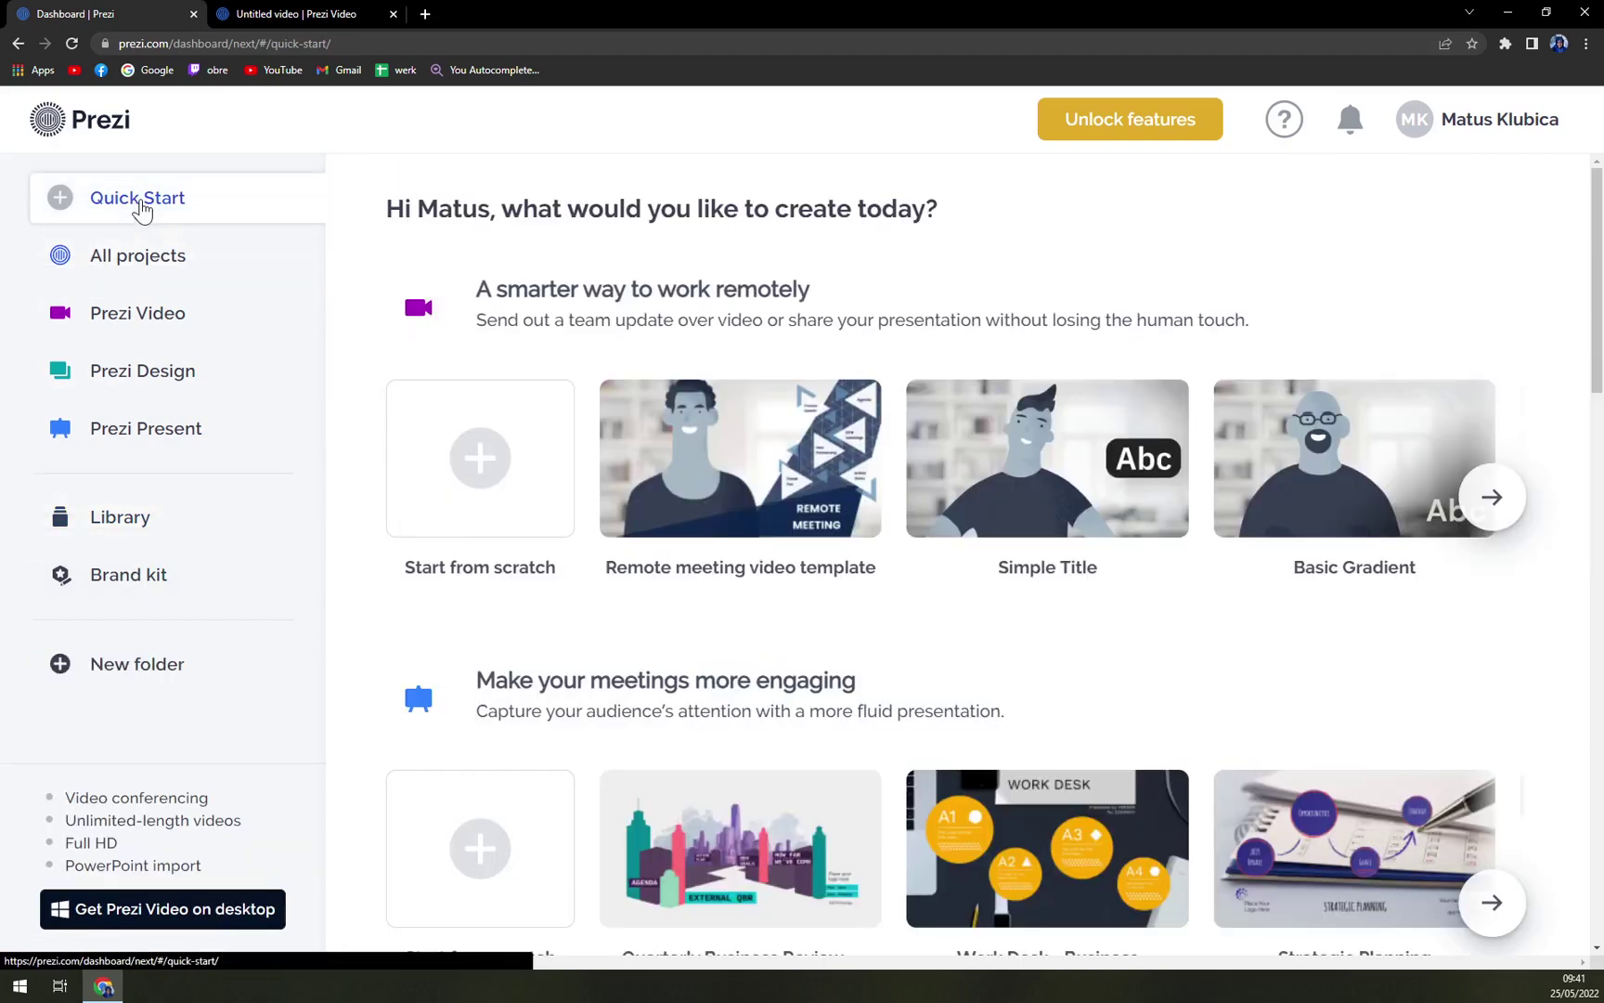